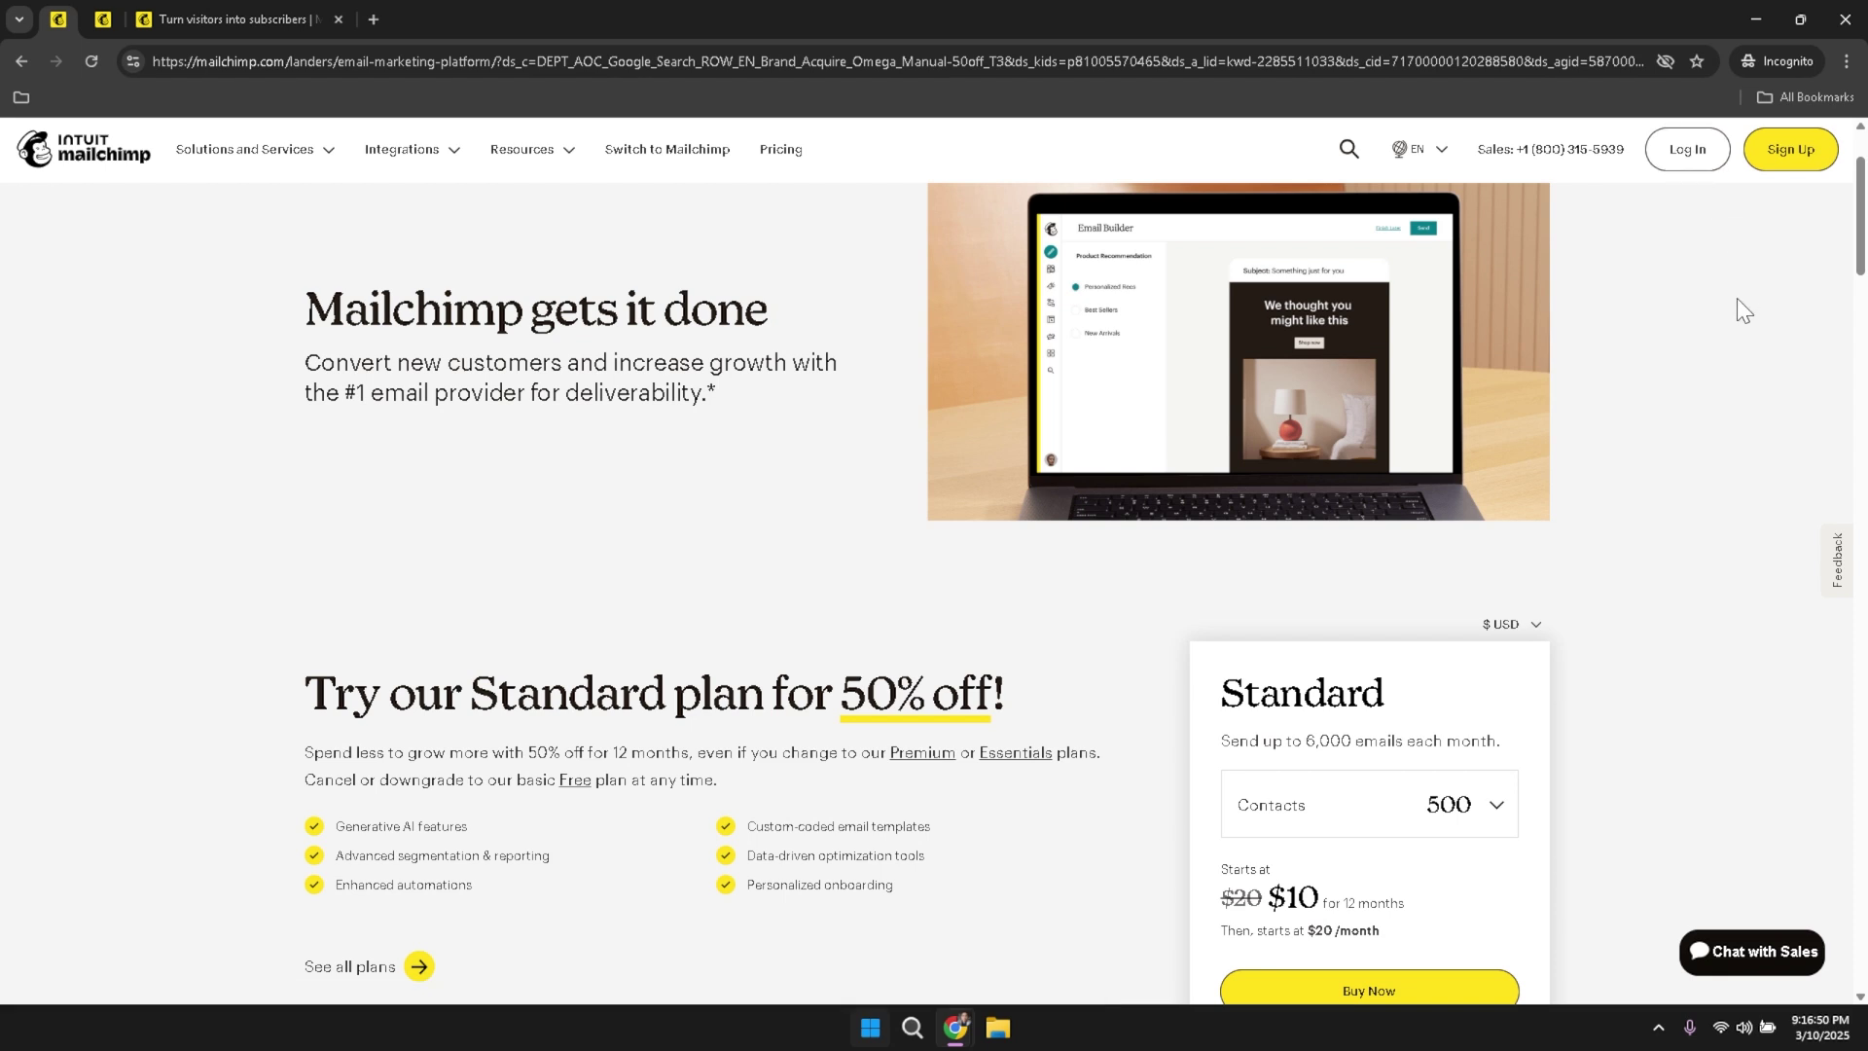
# - Switch to the logged-in Mailchimp account's dashboard and collapse the Integrations section
pyautogui.hotkey('ctrl', 'Tab')
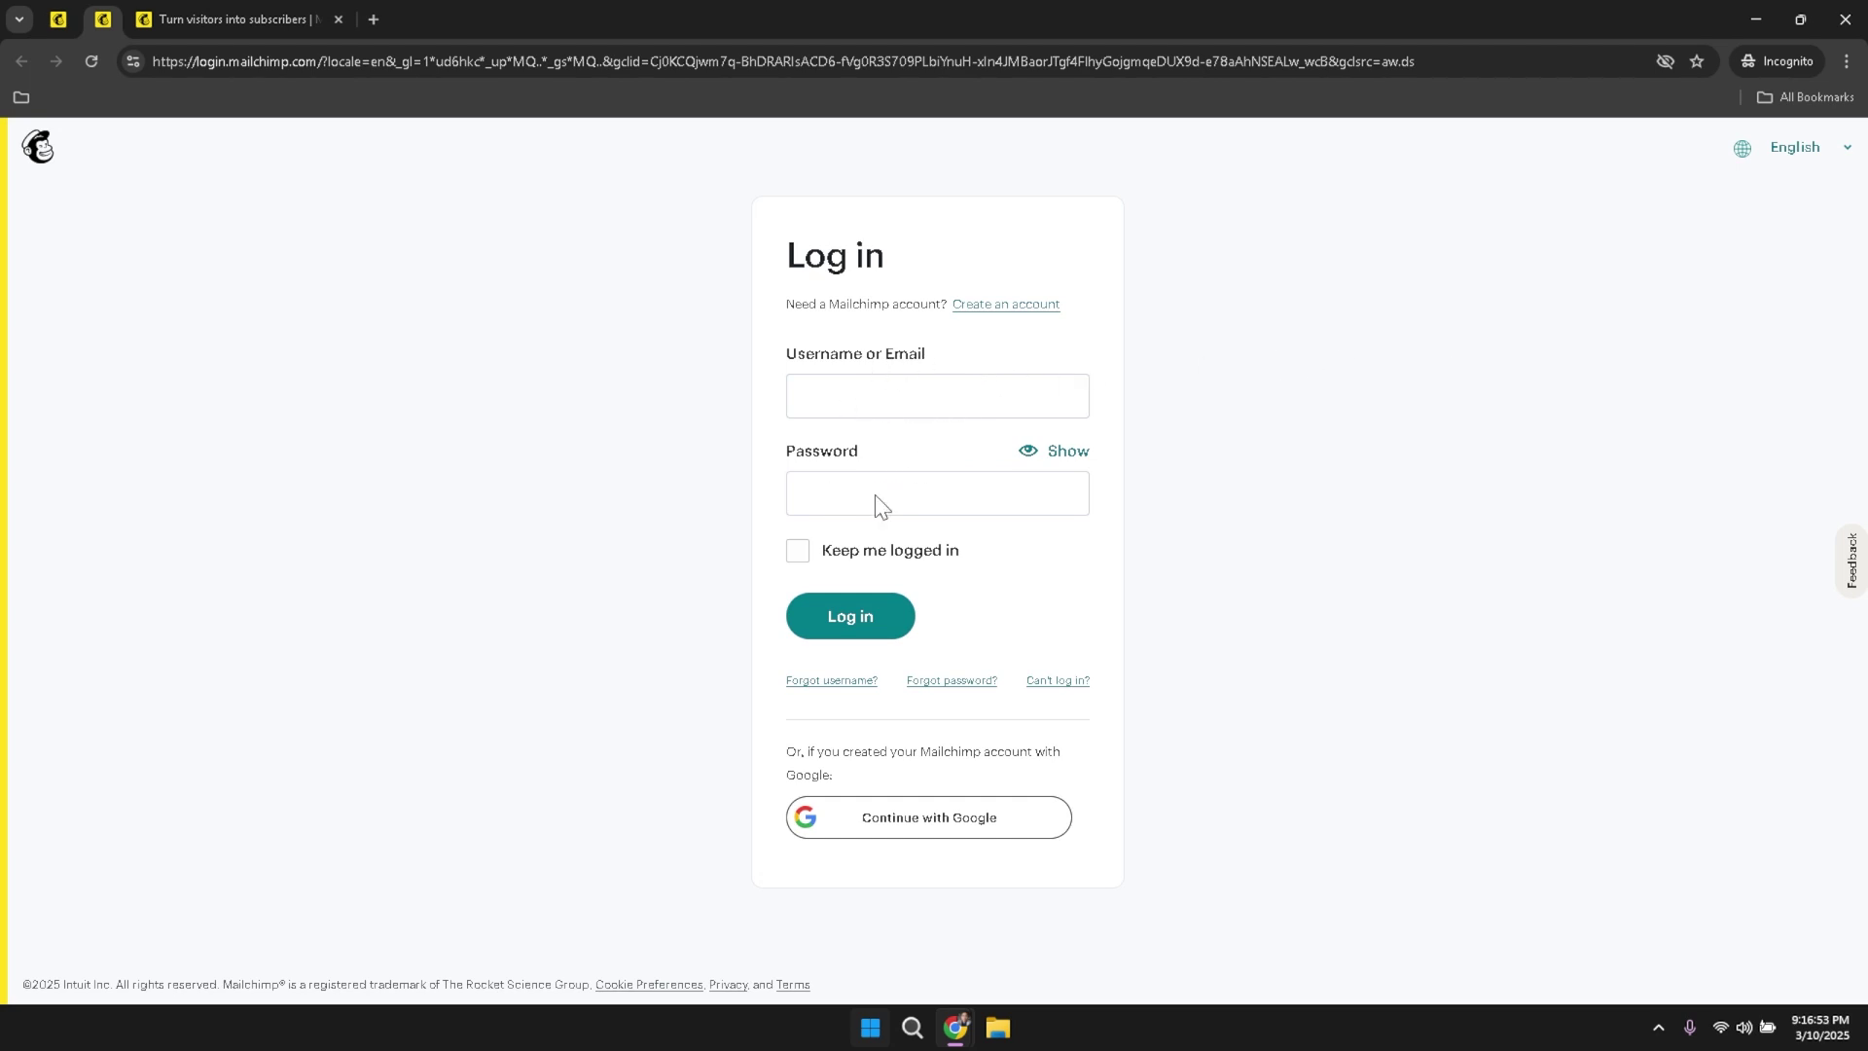
pyautogui.hotkey('ctrl', 'Tab')
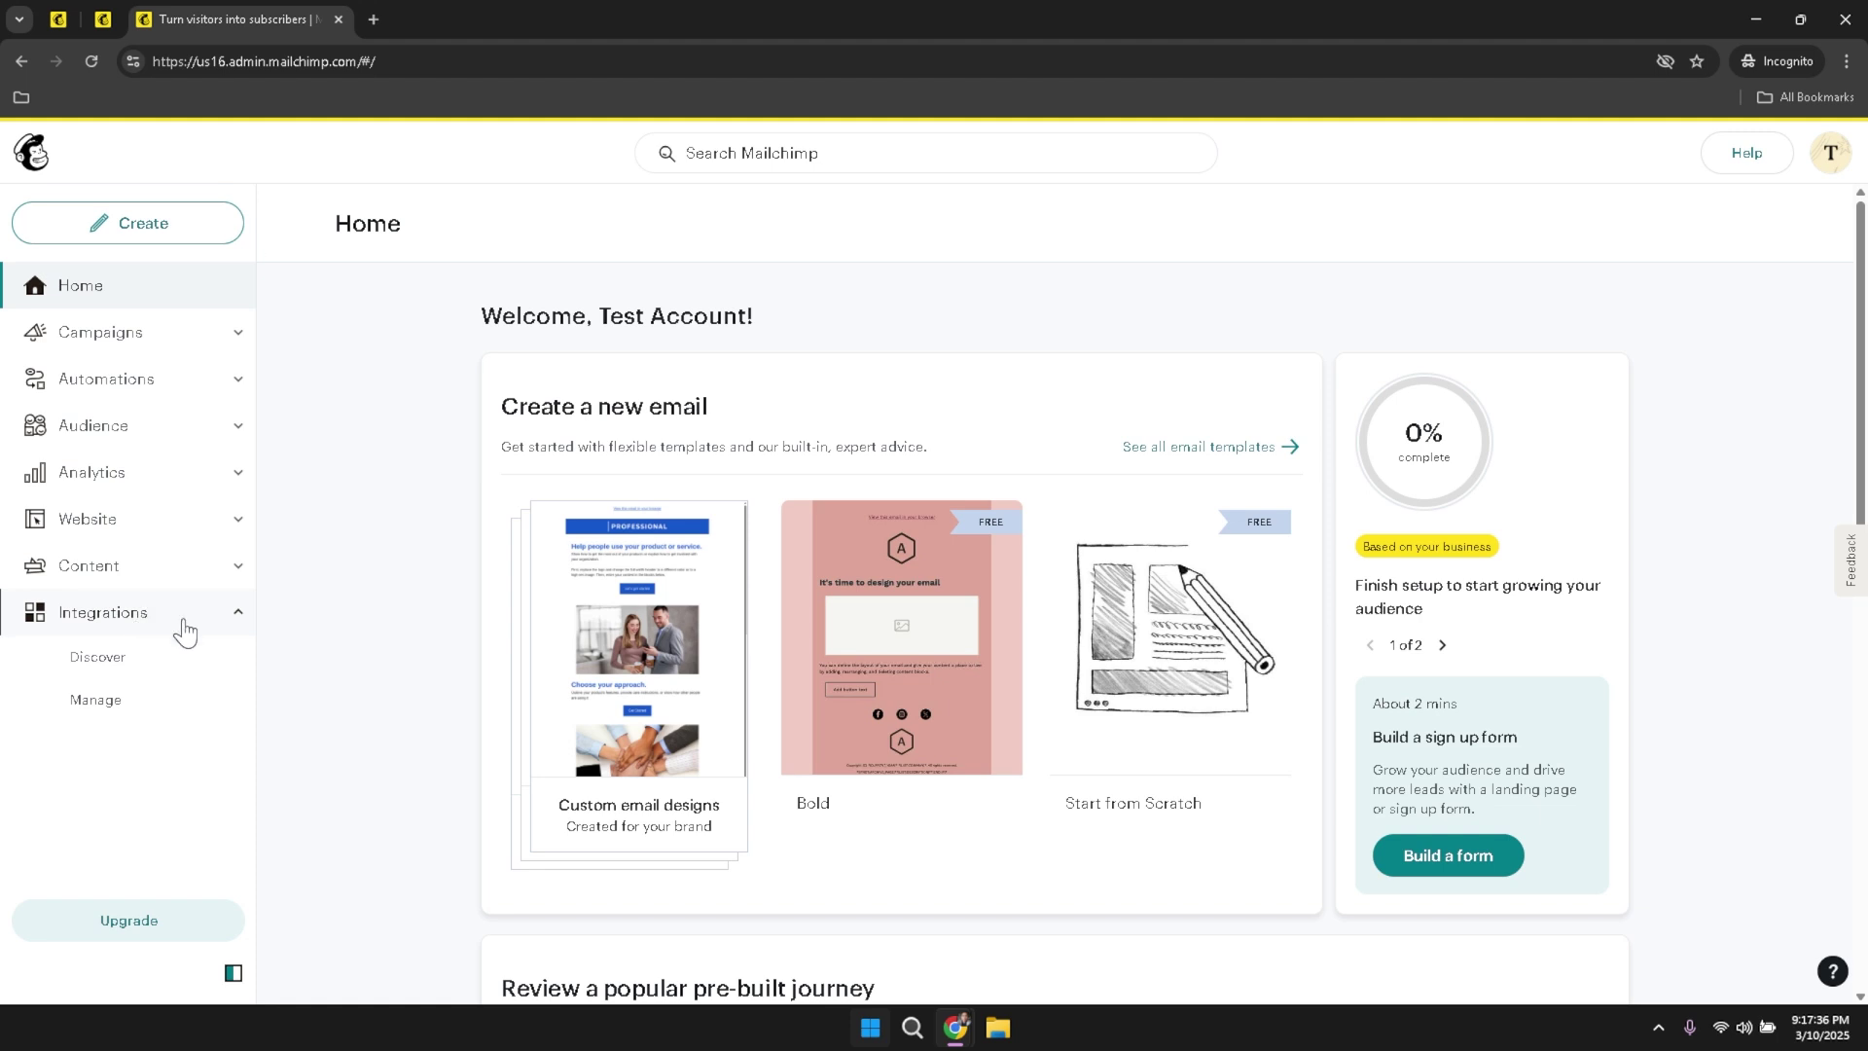
pyautogui.click(250, 626)
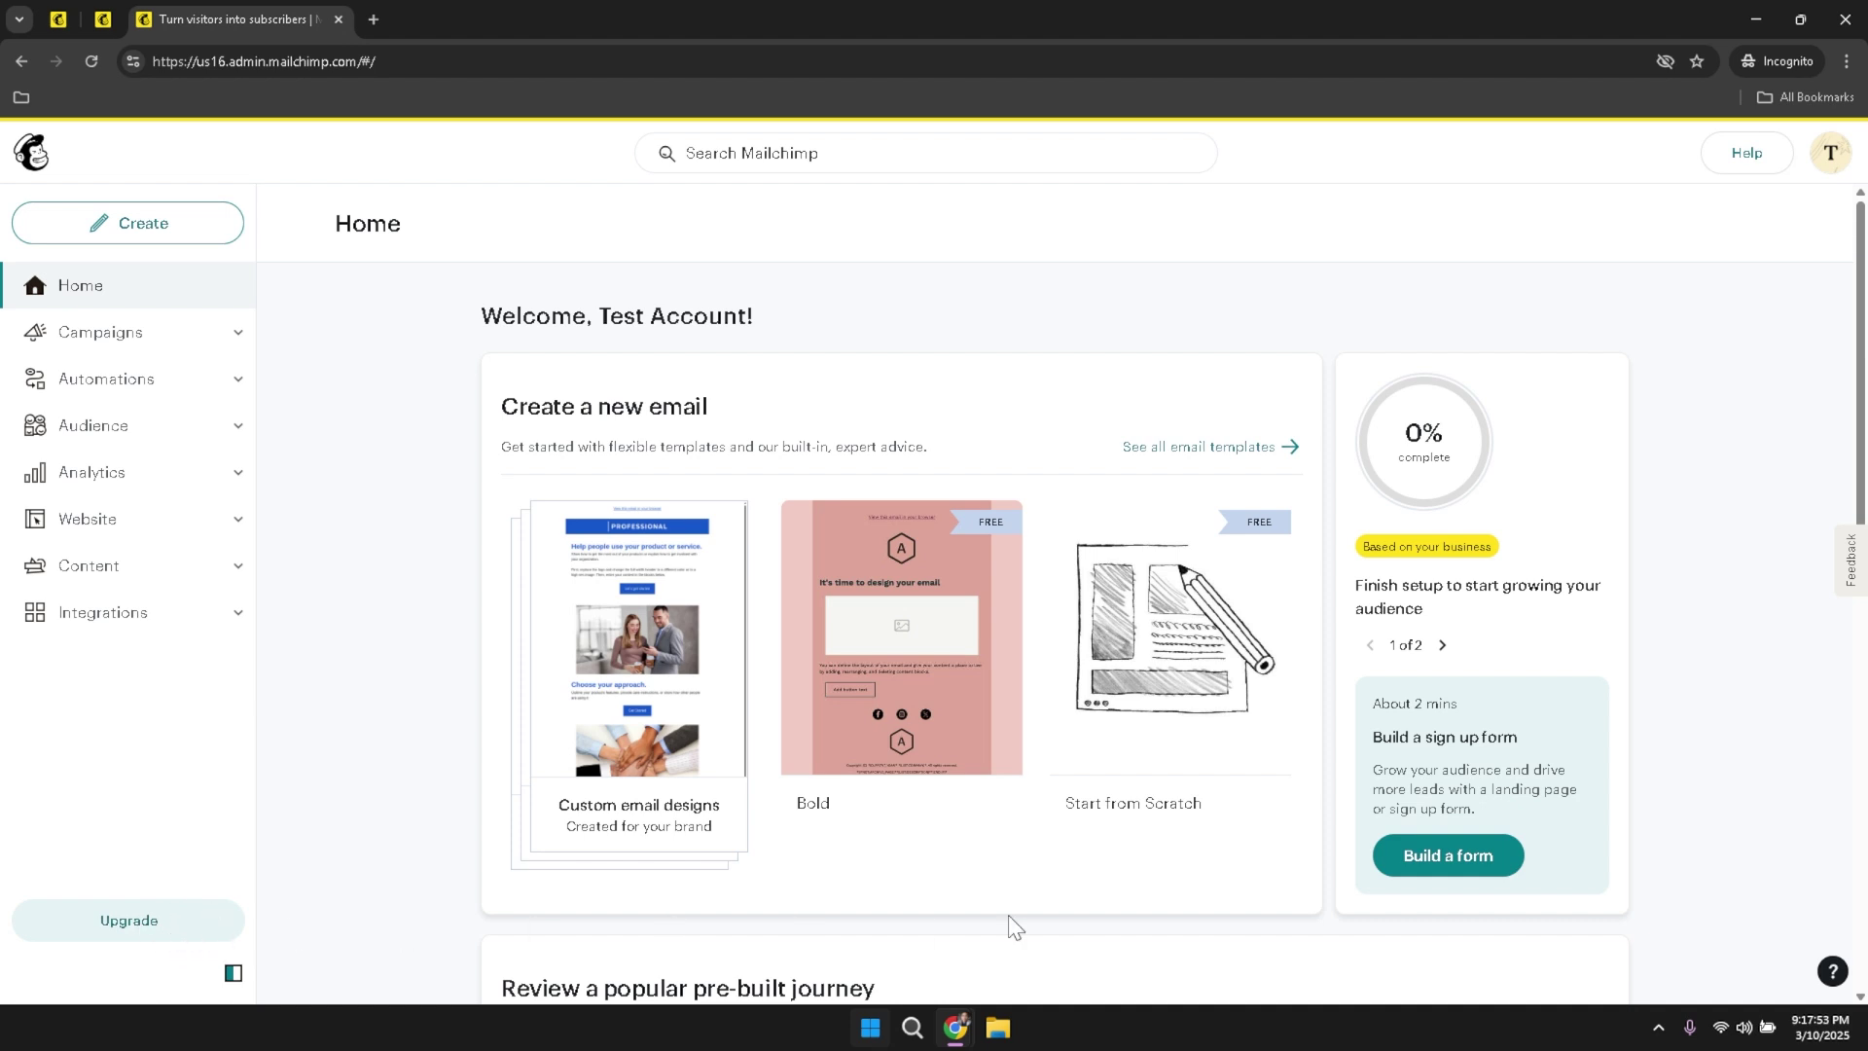
# - Check the available help options and look through the account's Home page
pyautogui.click(1833, 973)
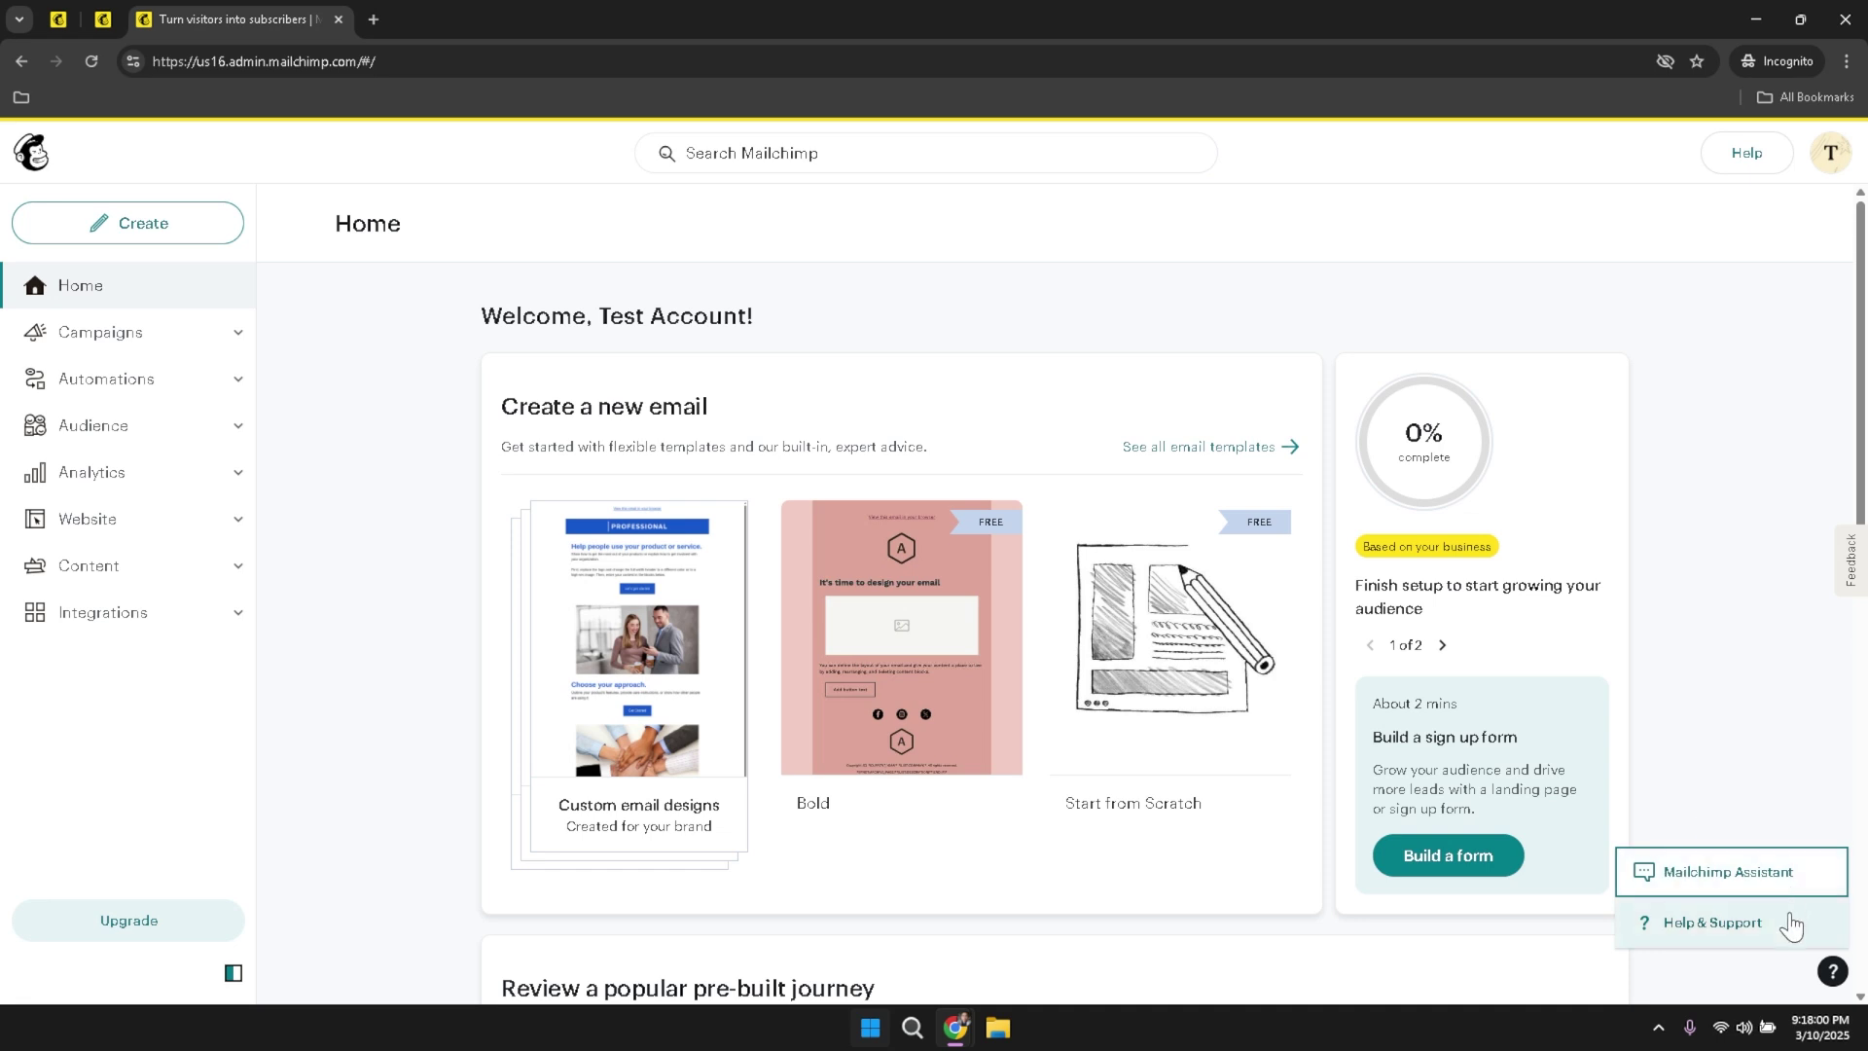
pyautogui.click(1819, 961)
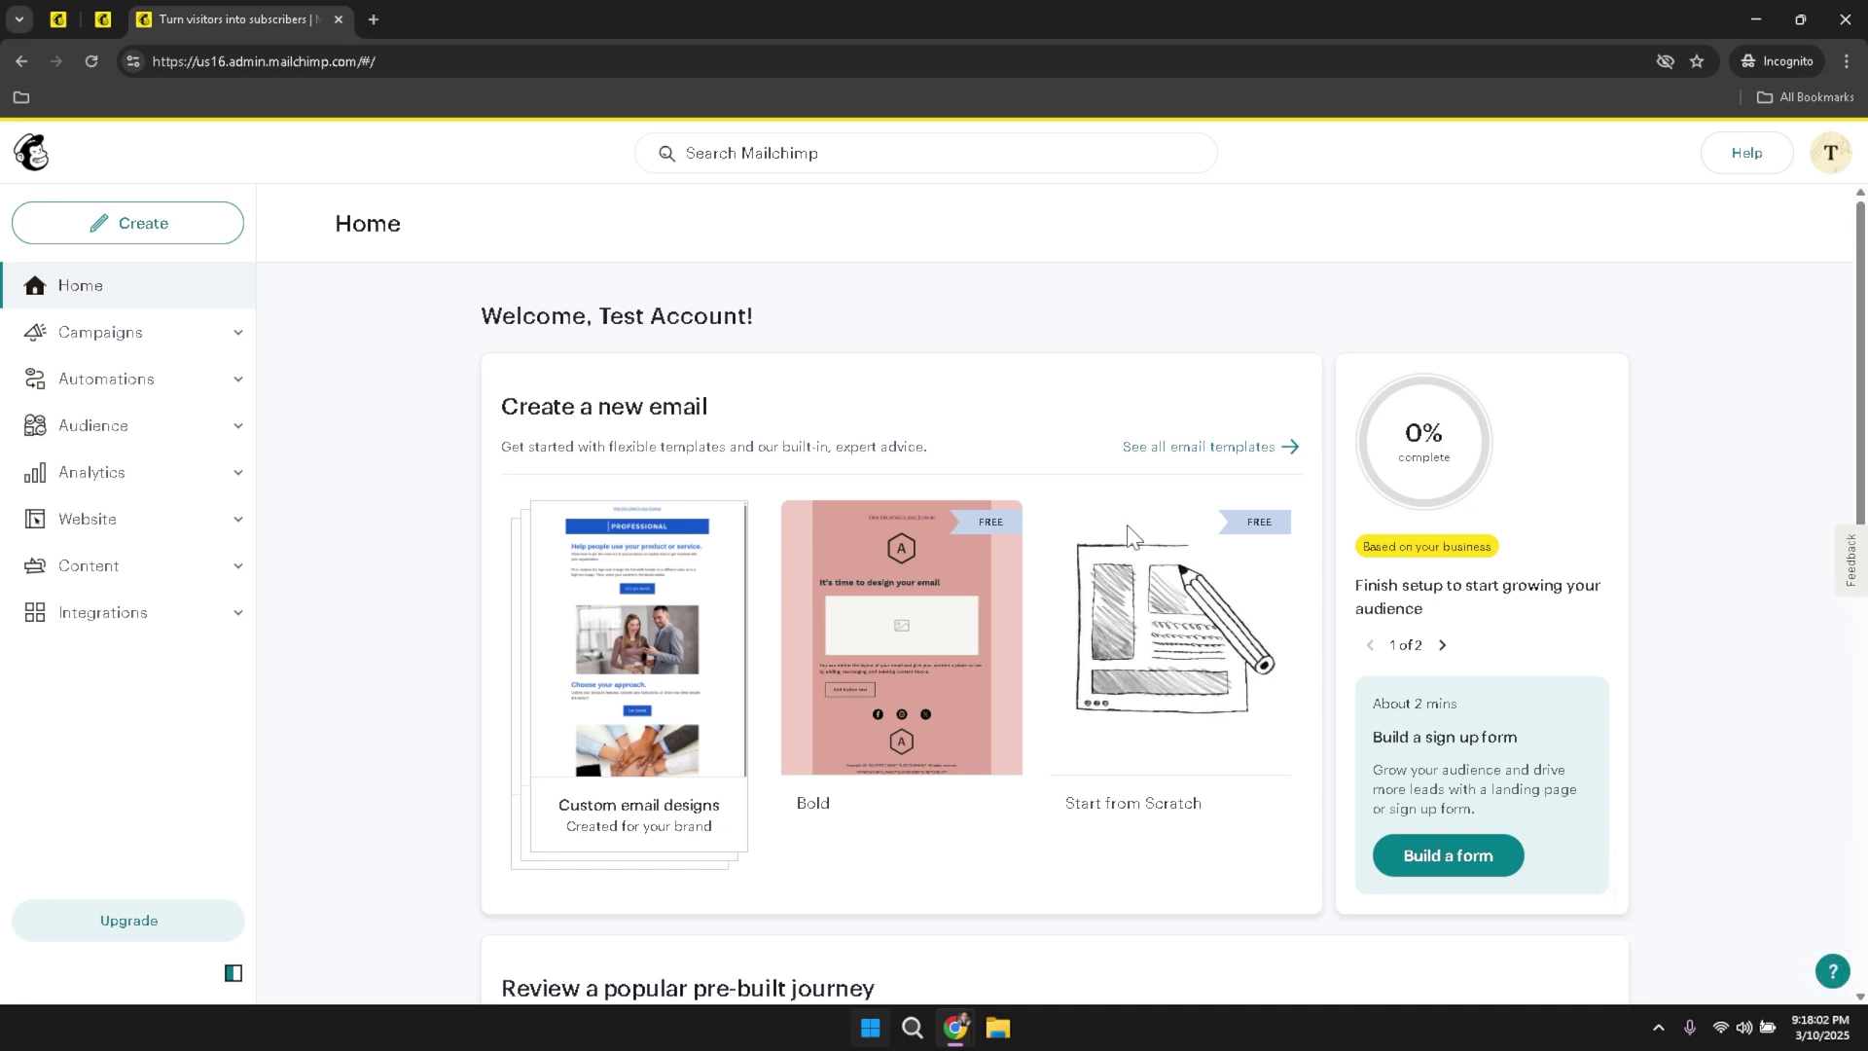
pyautogui.click(88, 298)
pyautogui.moveTo(1860, 374); pyautogui.dragTo(1859, 681)
pyautogui.moveTo(1859, 694); pyautogui.dragTo(1848, 330)
# - Show all campaigns and compare their list and calendar views
pyautogui.click(140, 340)
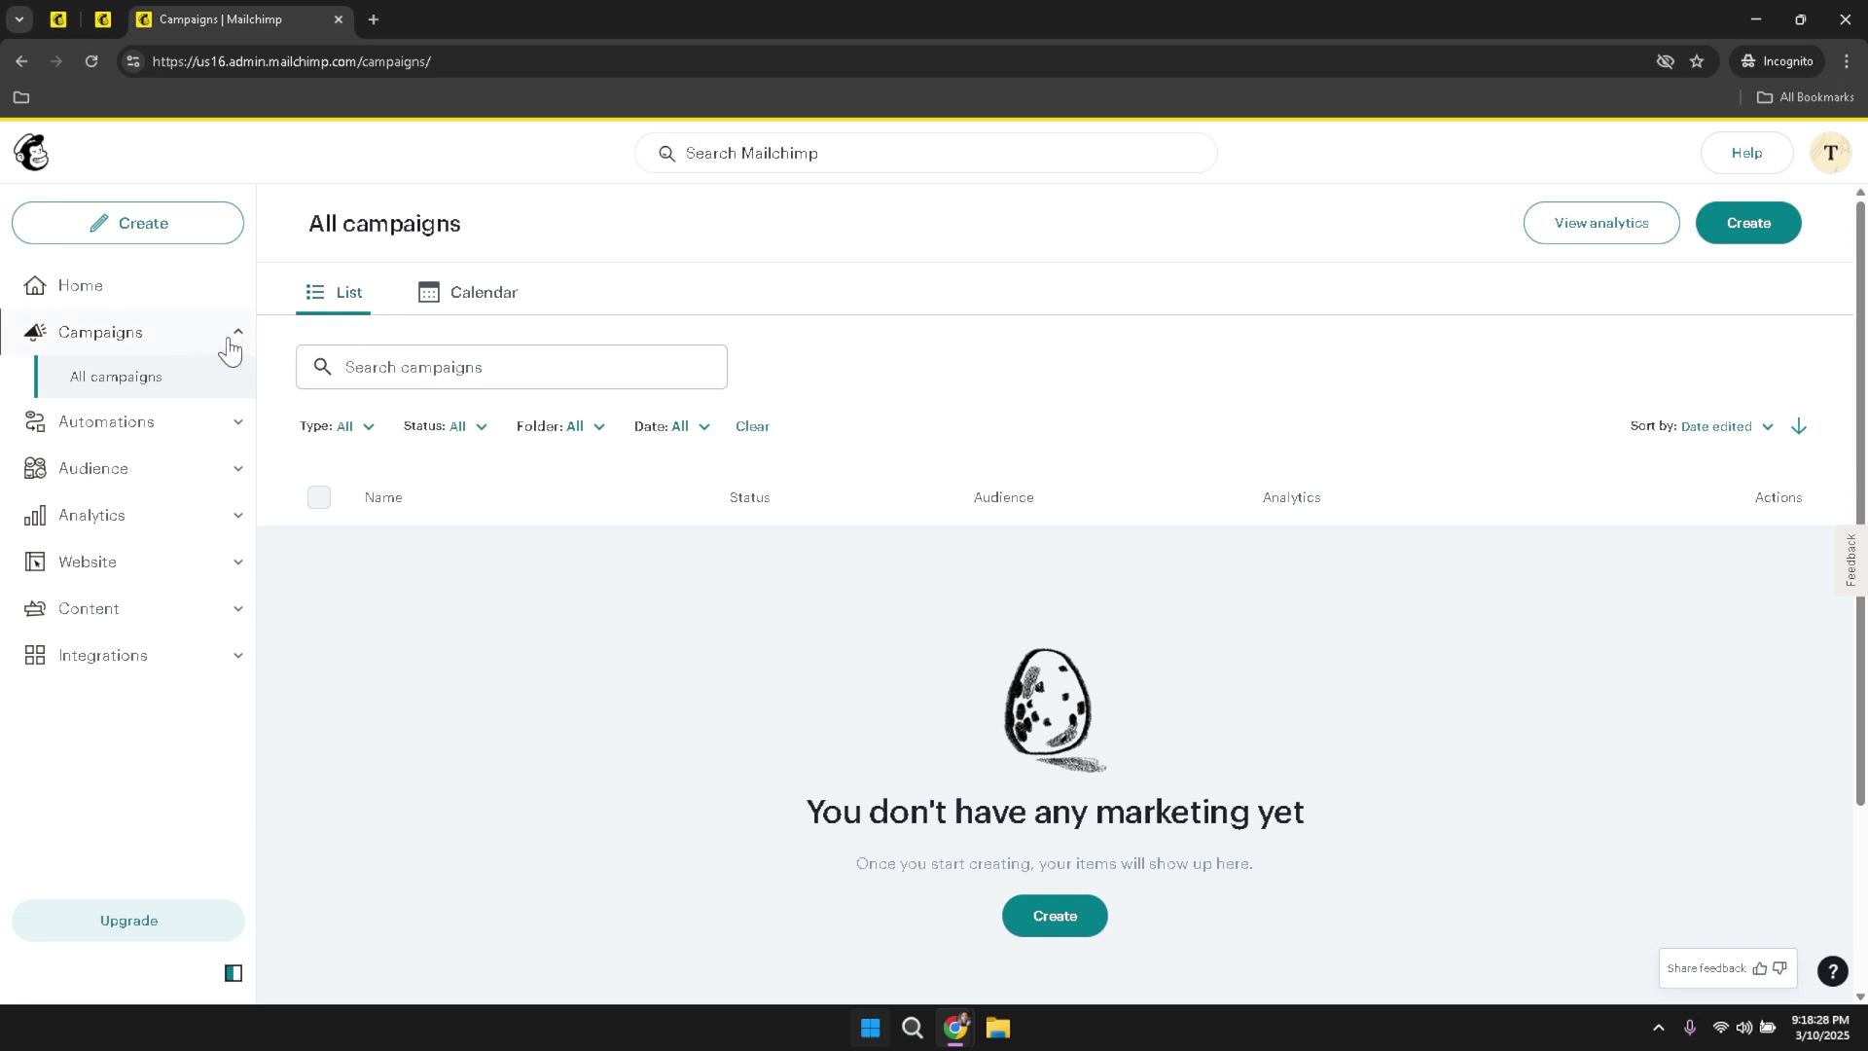
pyautogui.click(471, 304)
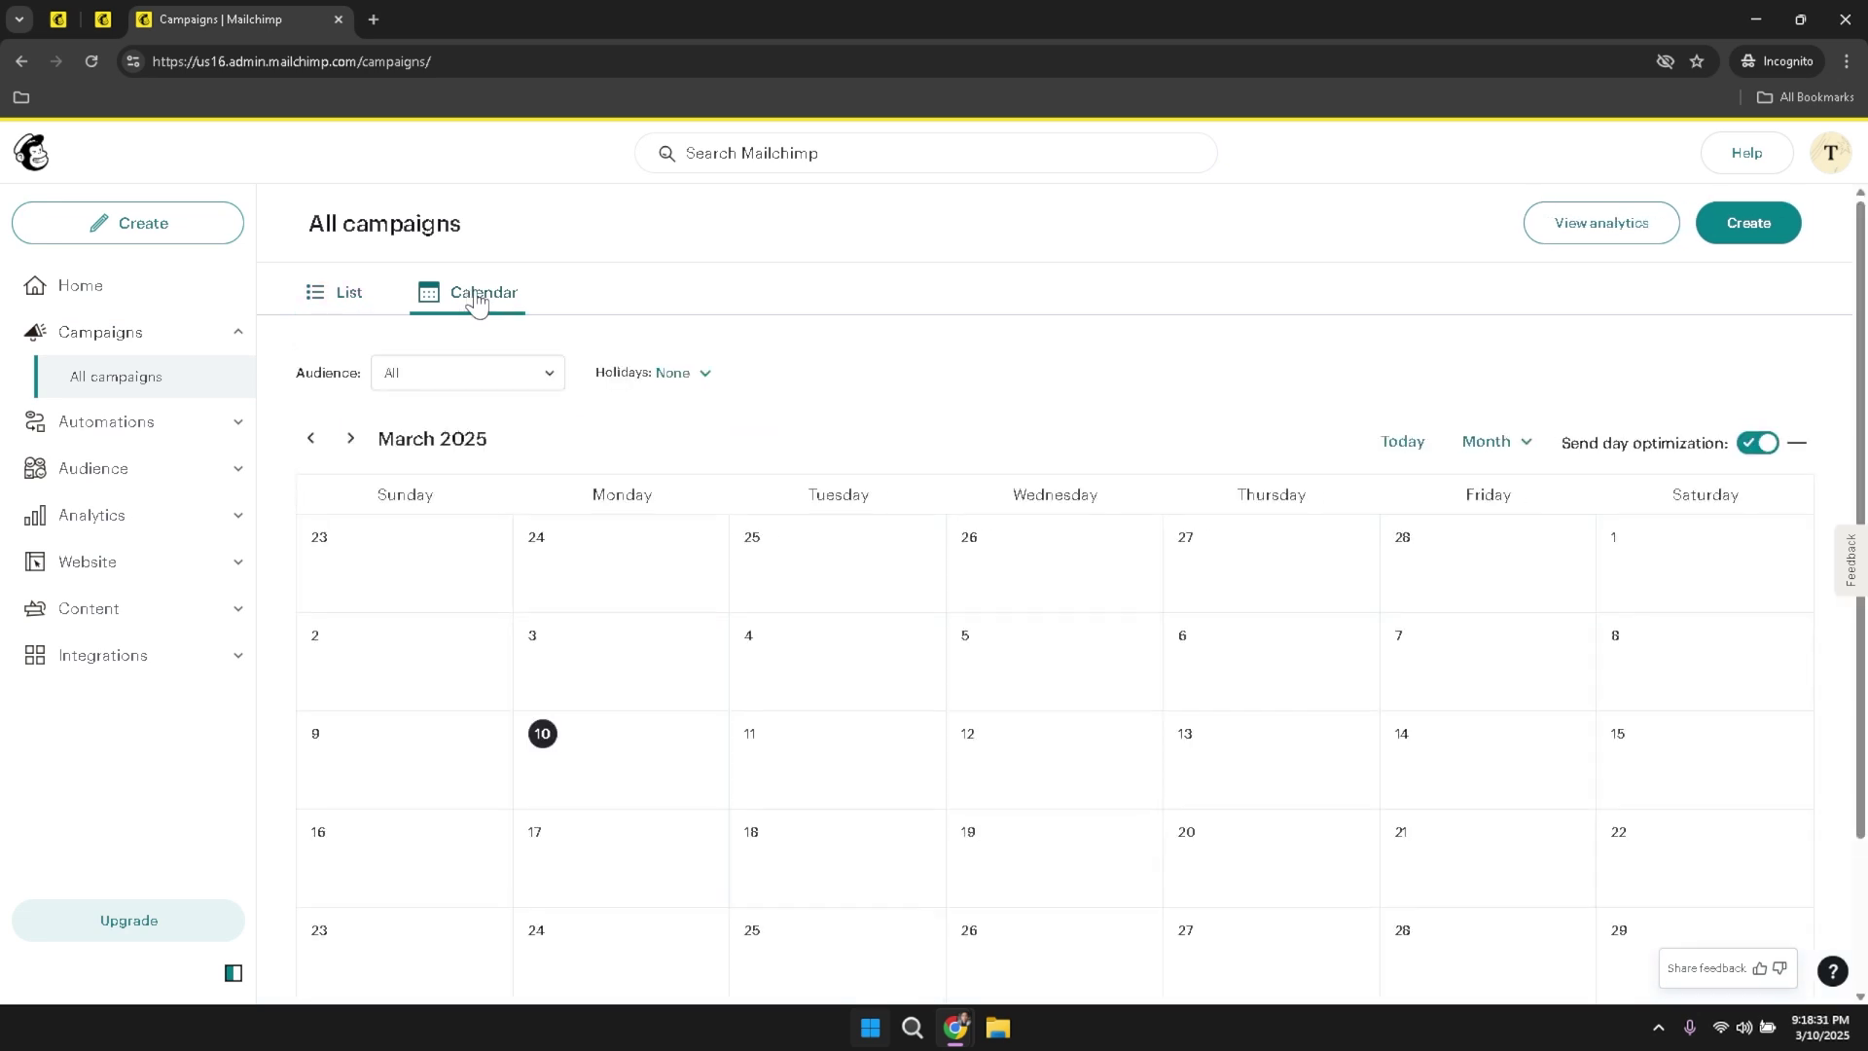
pyautogui.click(343, 309)
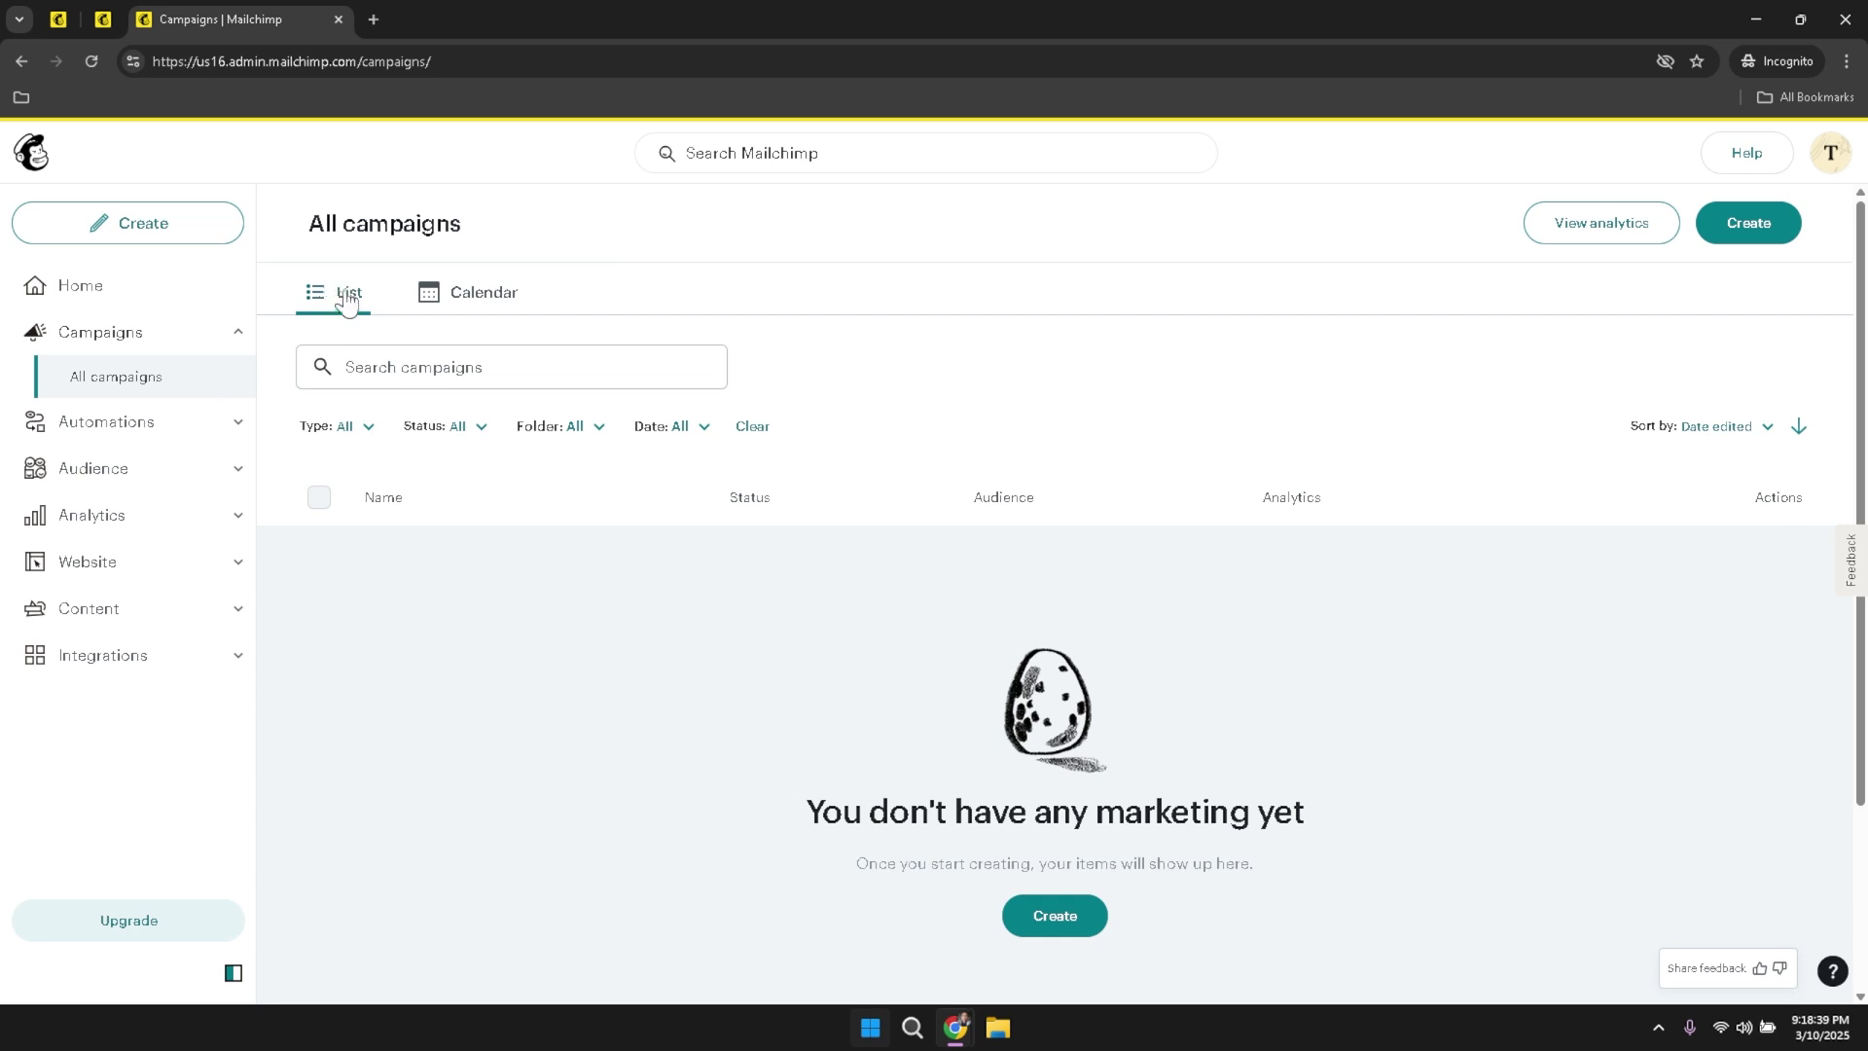
pyautogui.click(505, 301)
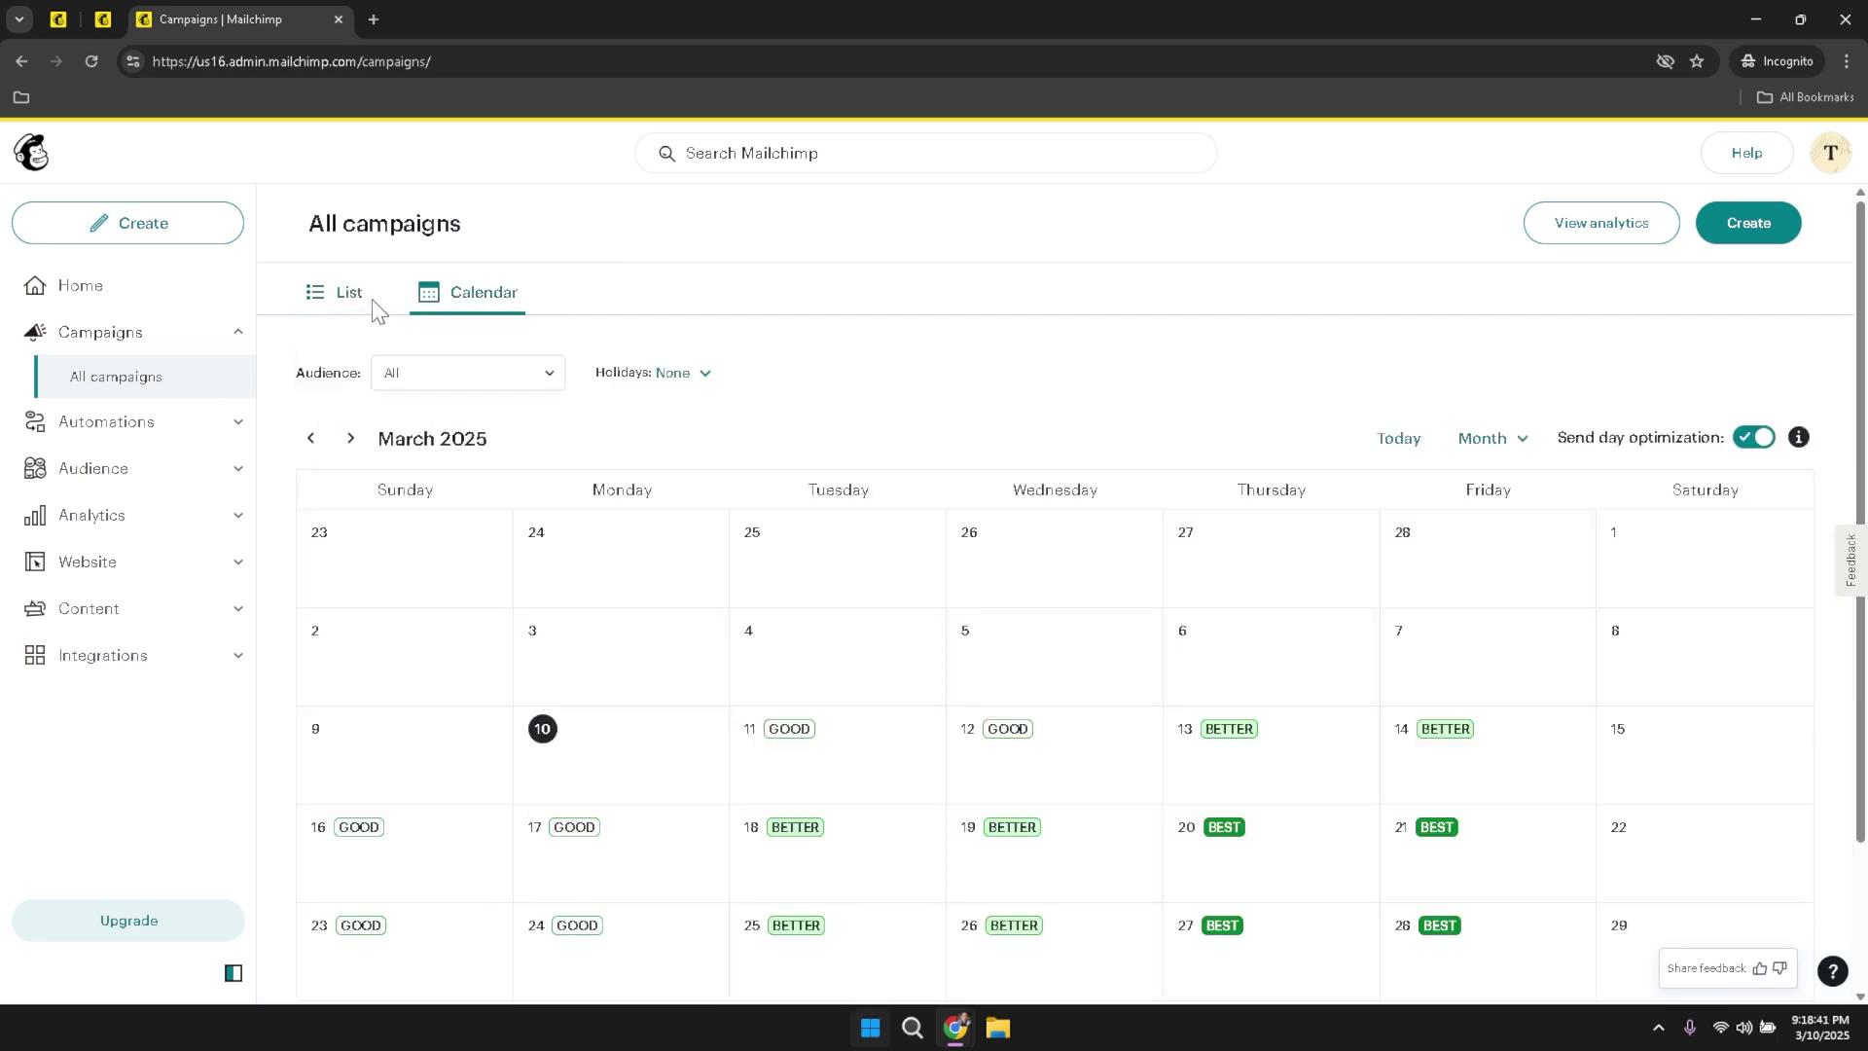
pyautogui.click(346, 308)
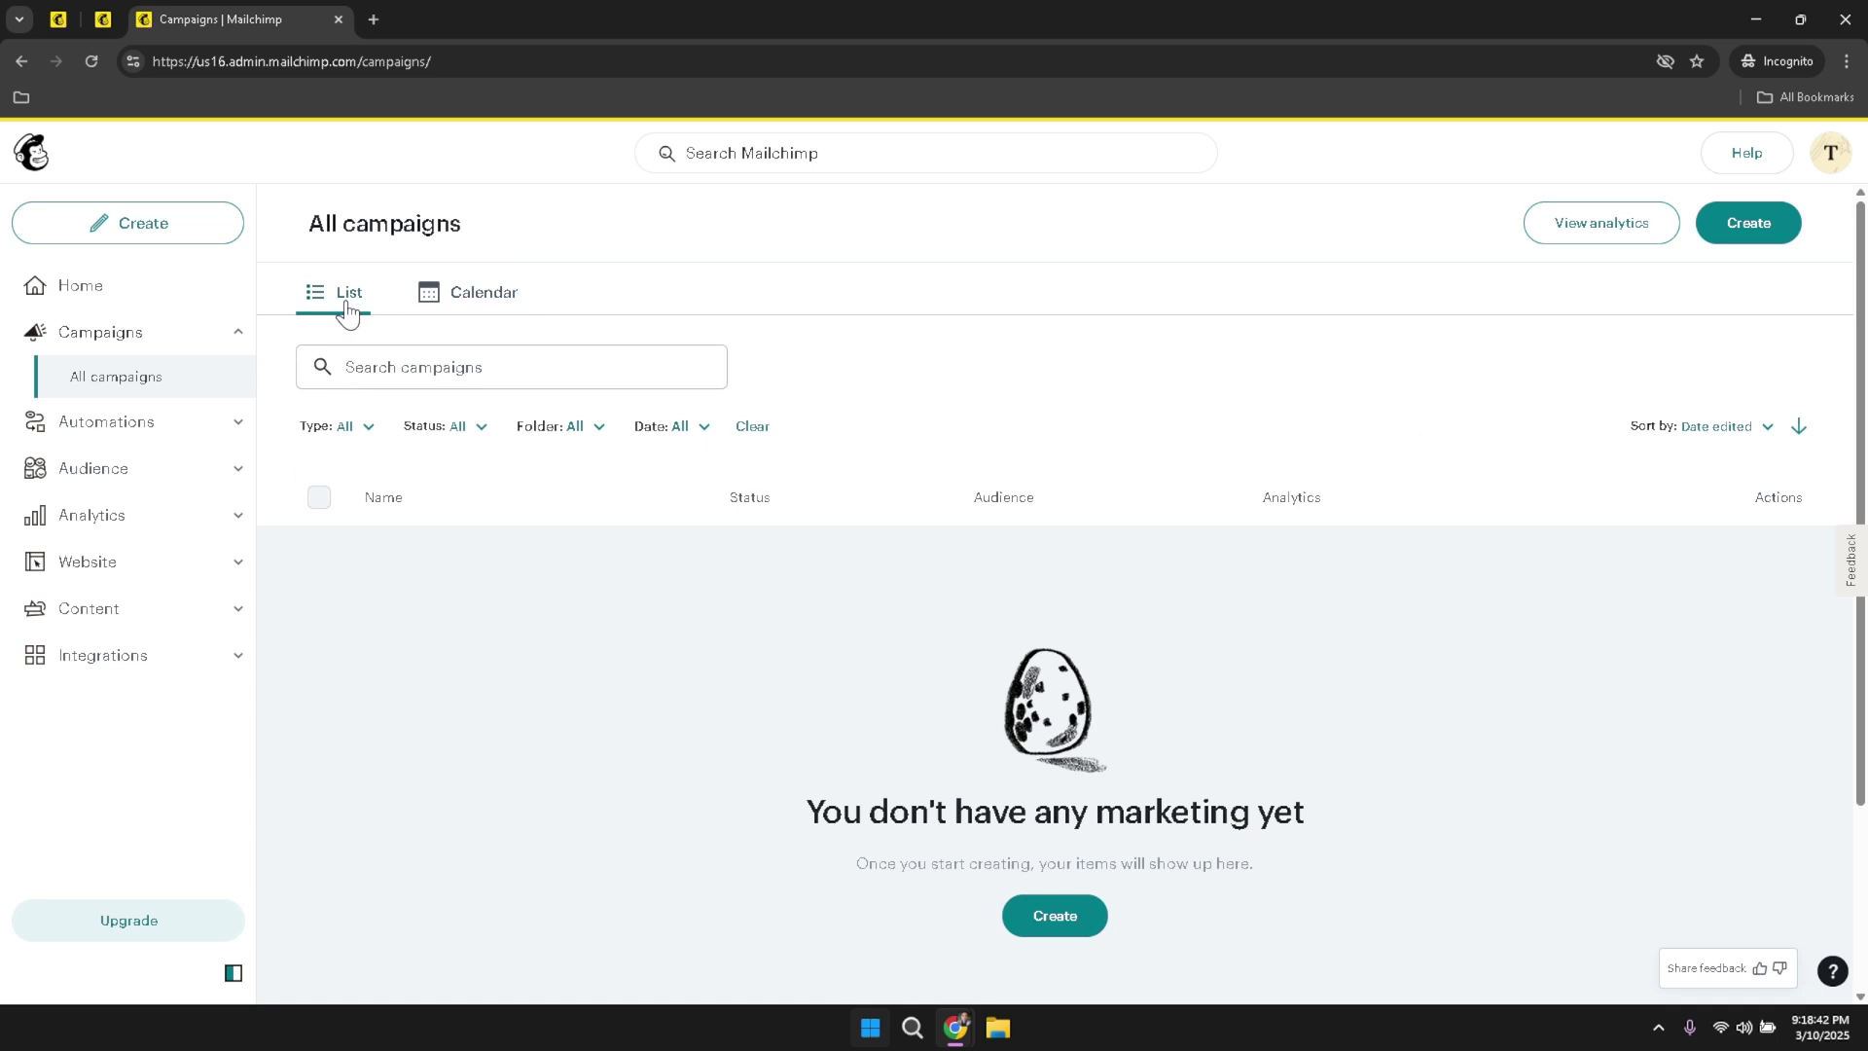
# - Review the March 2025 campaign calendar with its send day recommendations and return to the list view
pyautogui.click(356, 382)
pyautogui.click(467, 292)
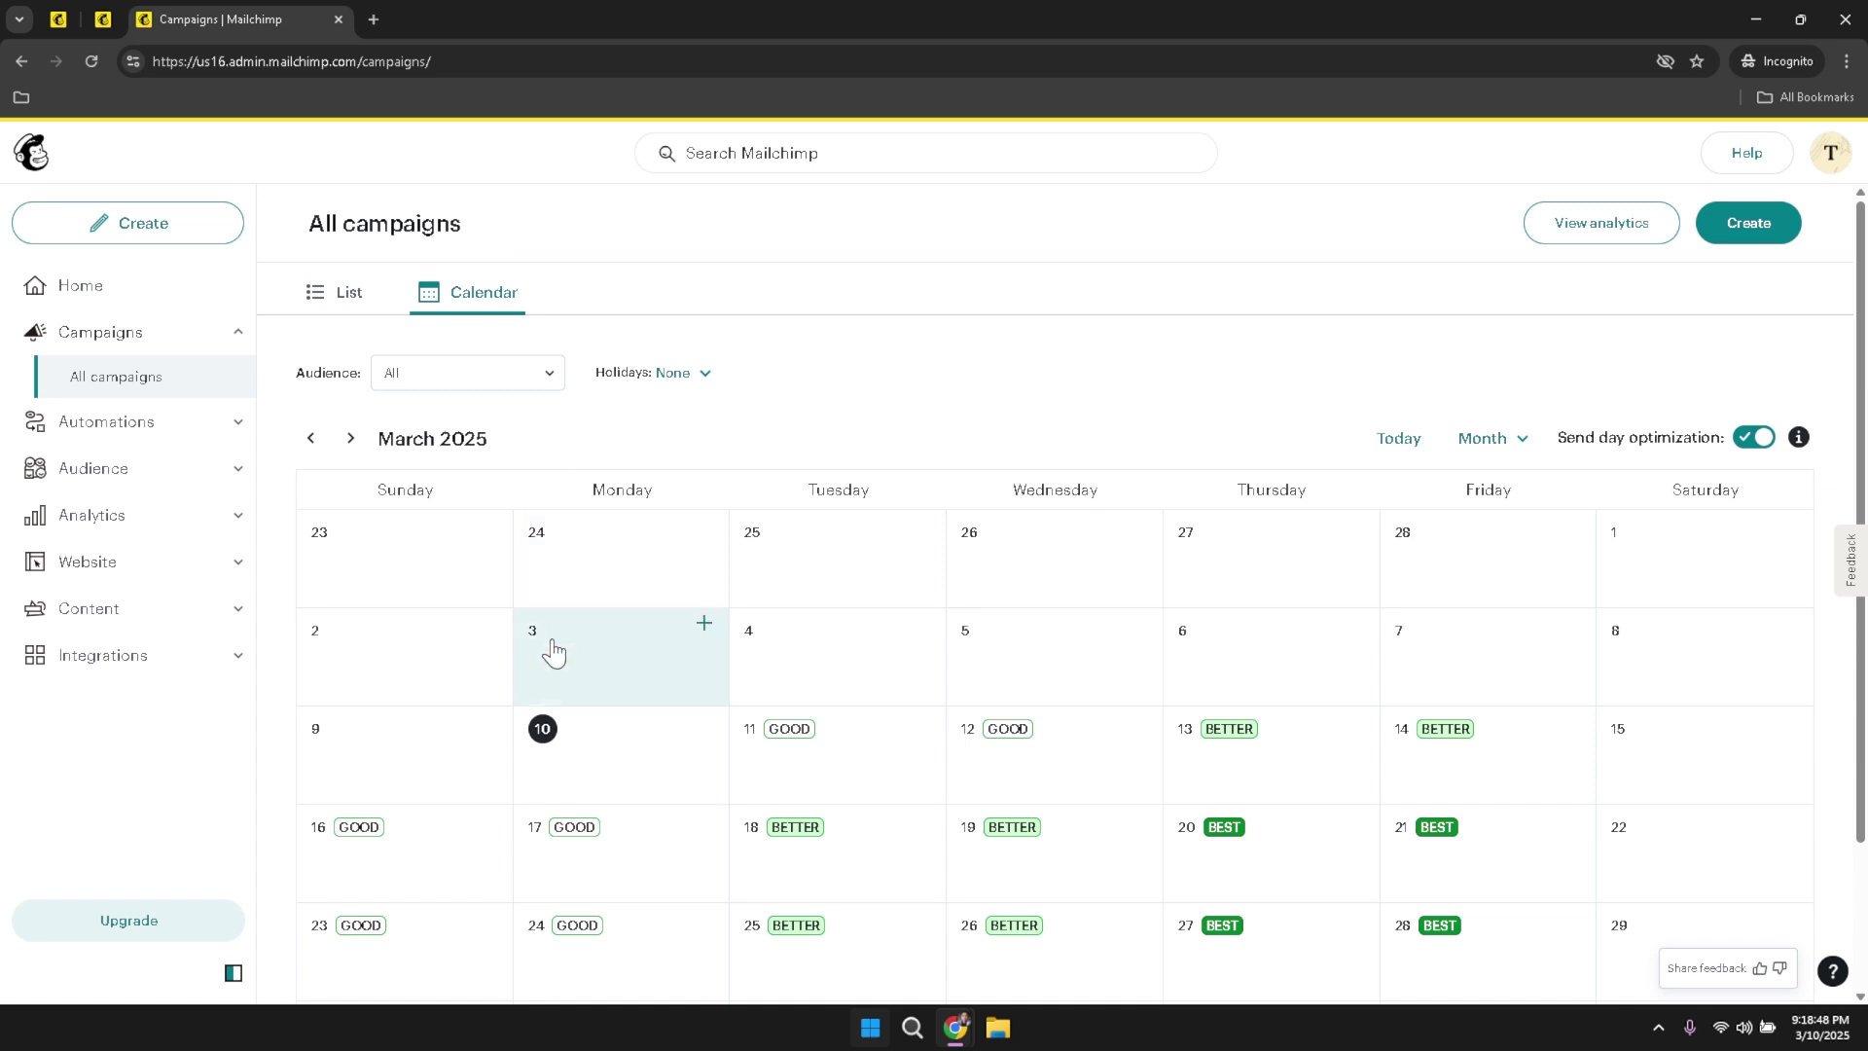
pyautogui.scroll(-2, 543, 743)
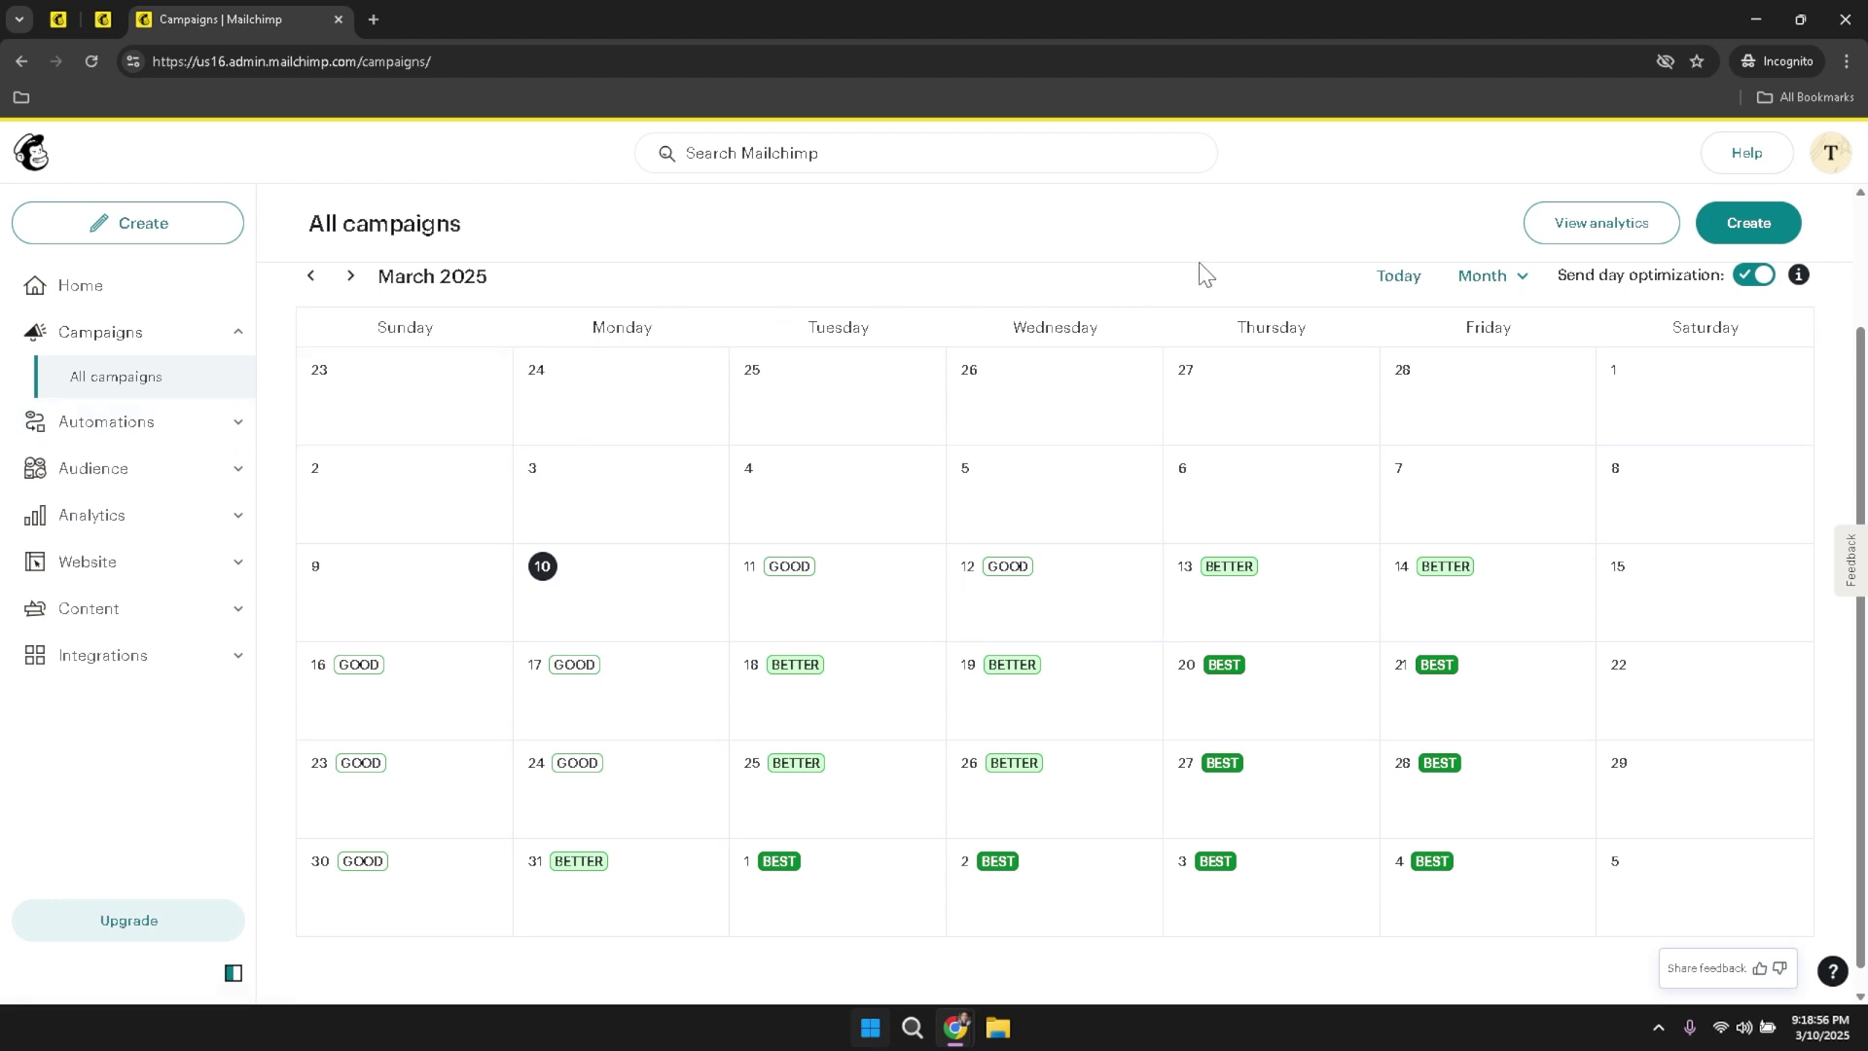
pyautogui.scroll(2, 1217, 284)
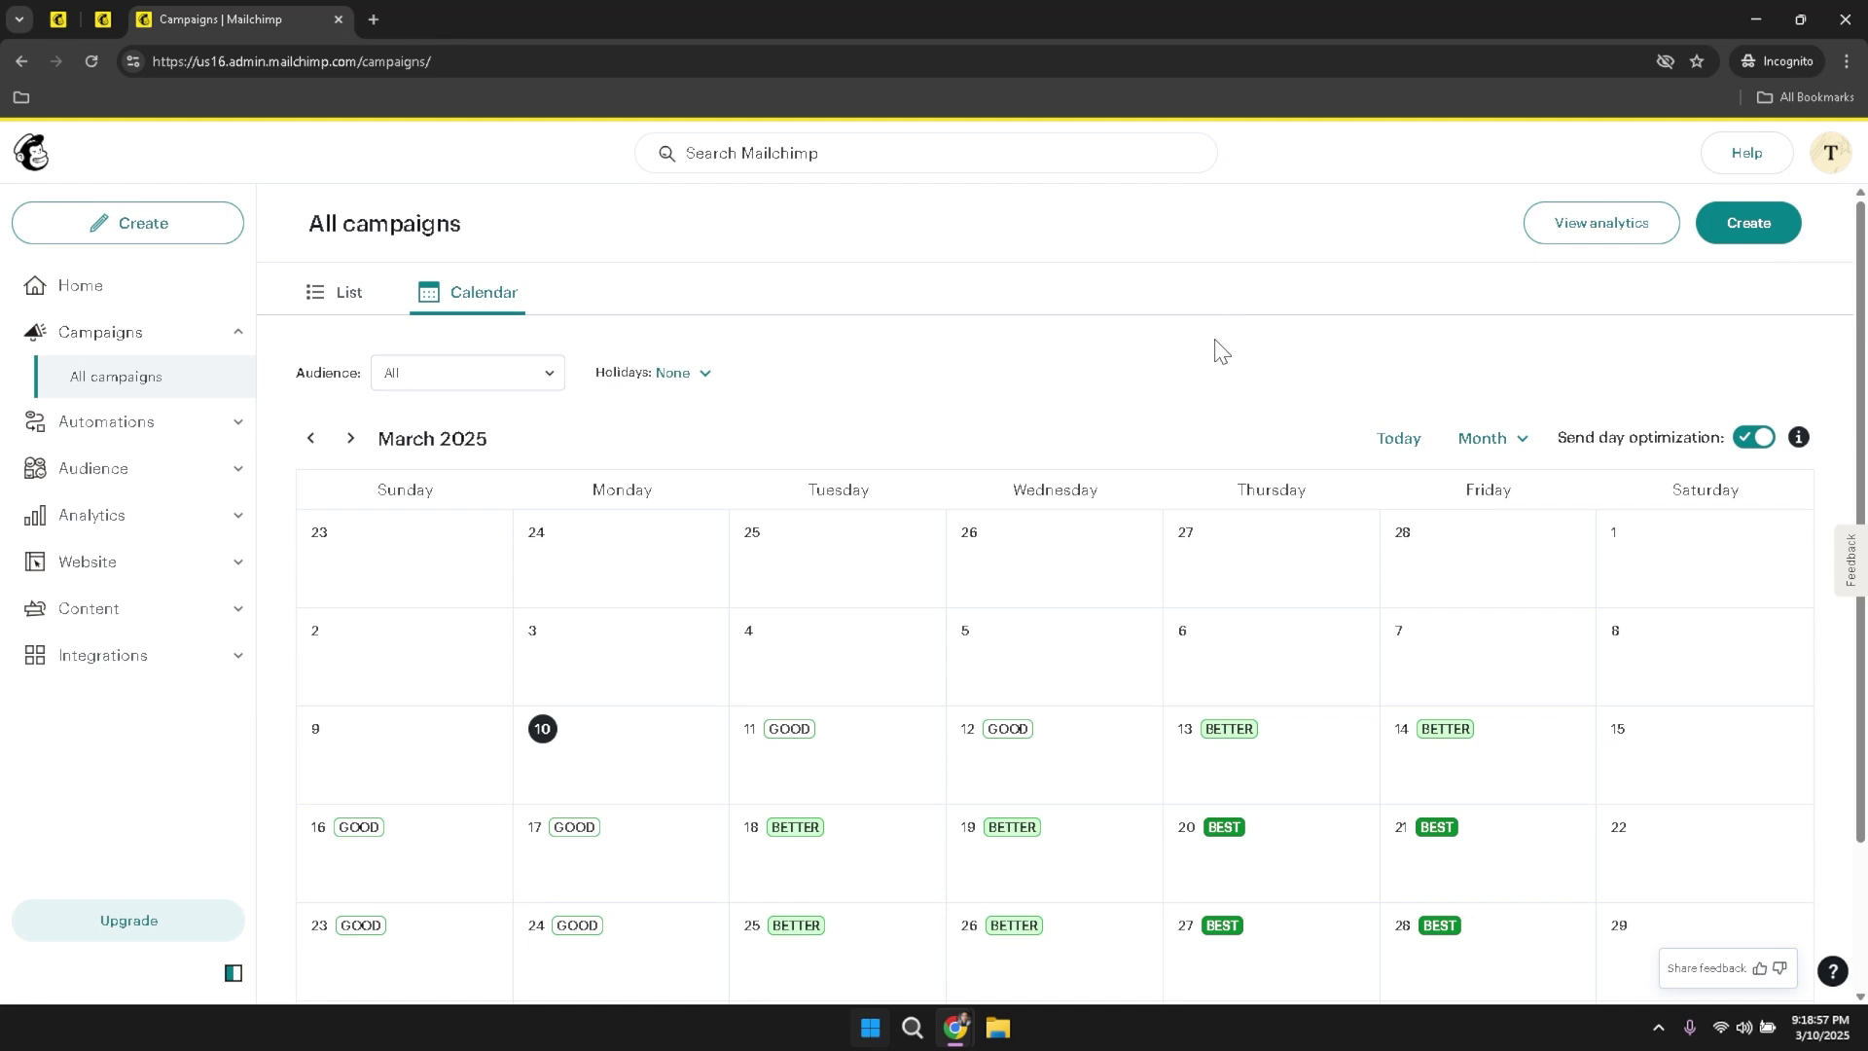
pyautogui.click(358, 302)
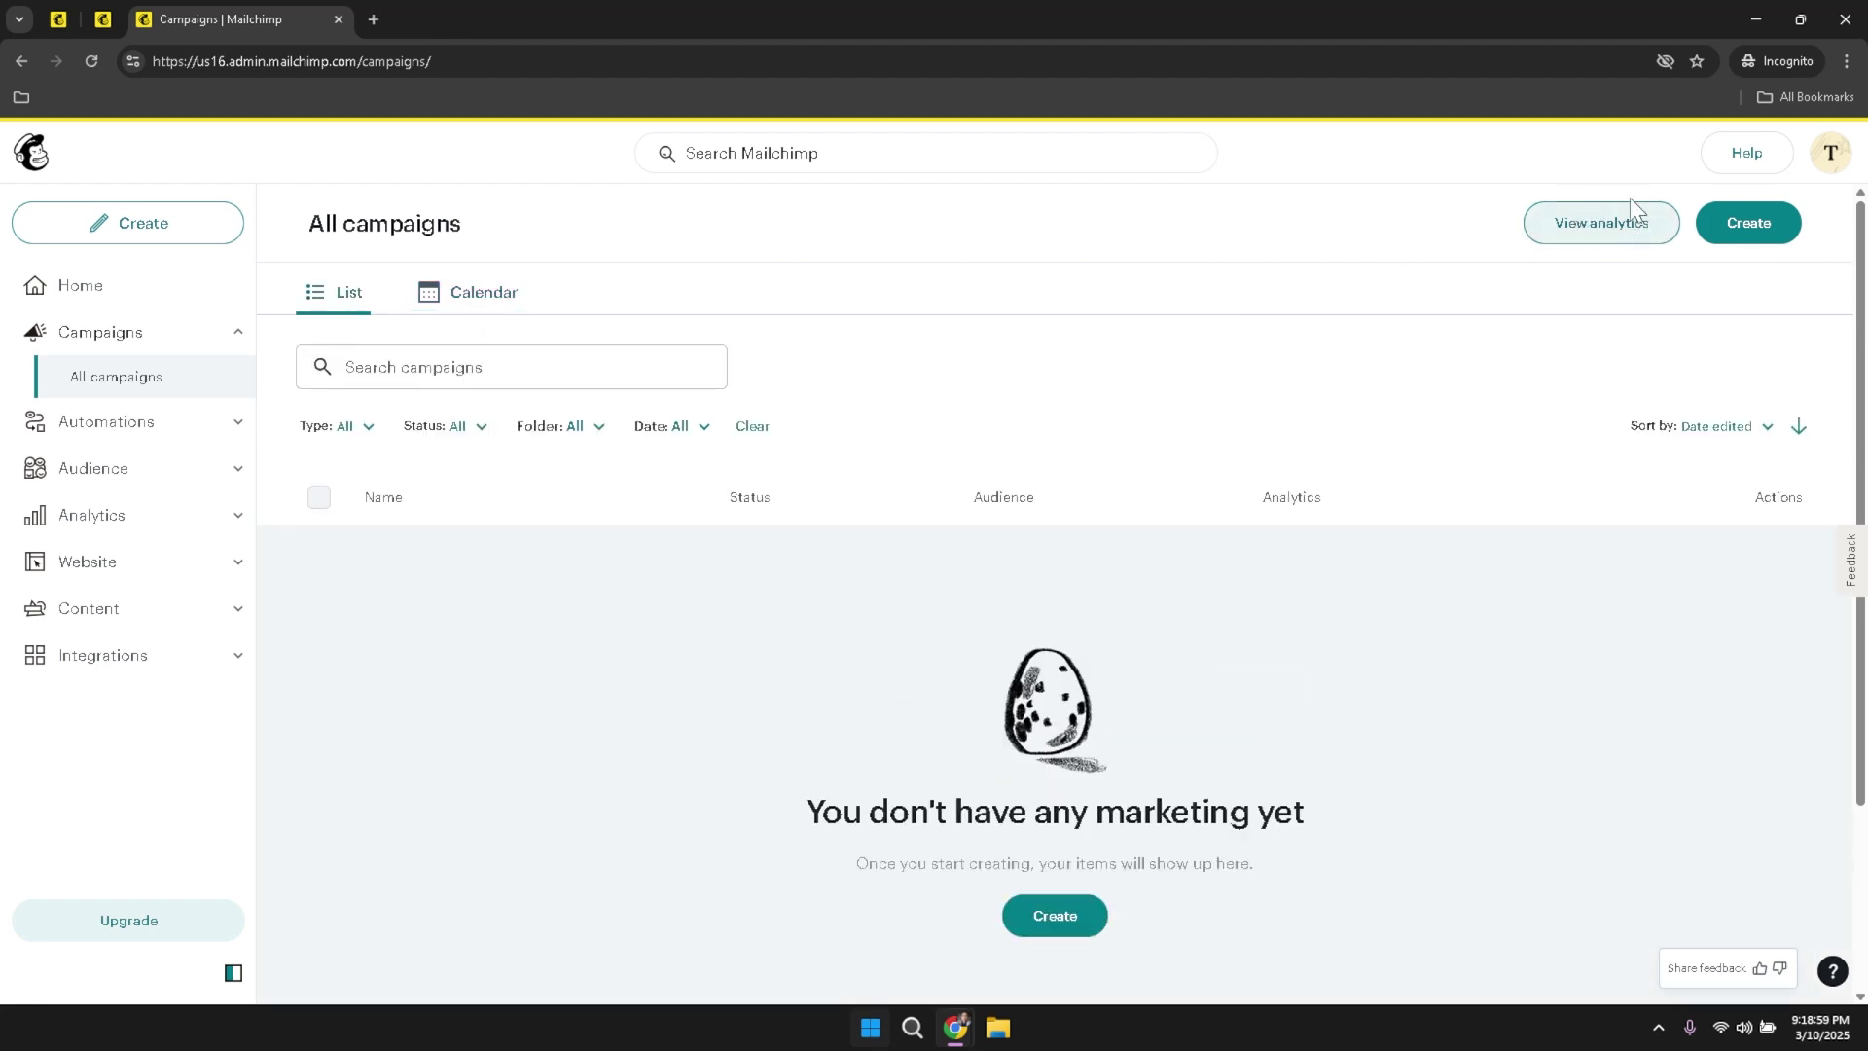
# - View the options for creating a campaign, return to the campaign list and clear its filters
pyautogui.click(1755, 227)
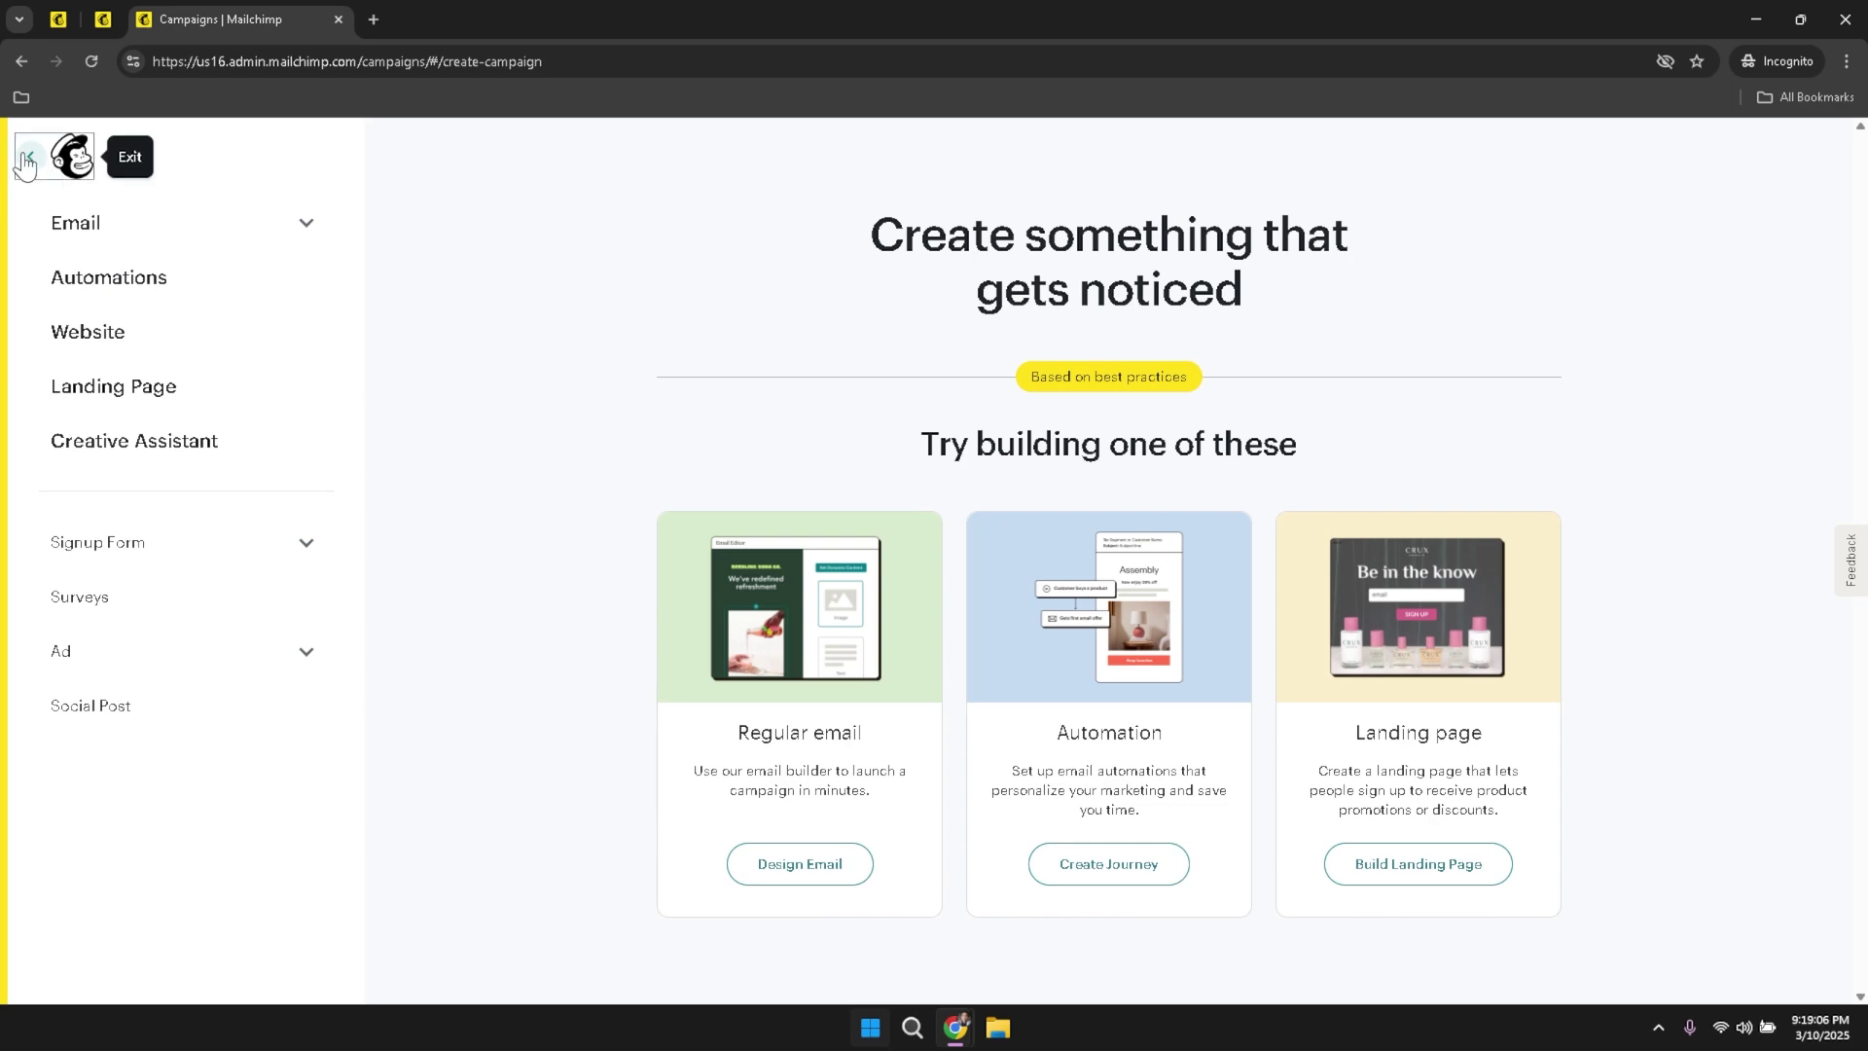
pyautogui.click(60, 175)
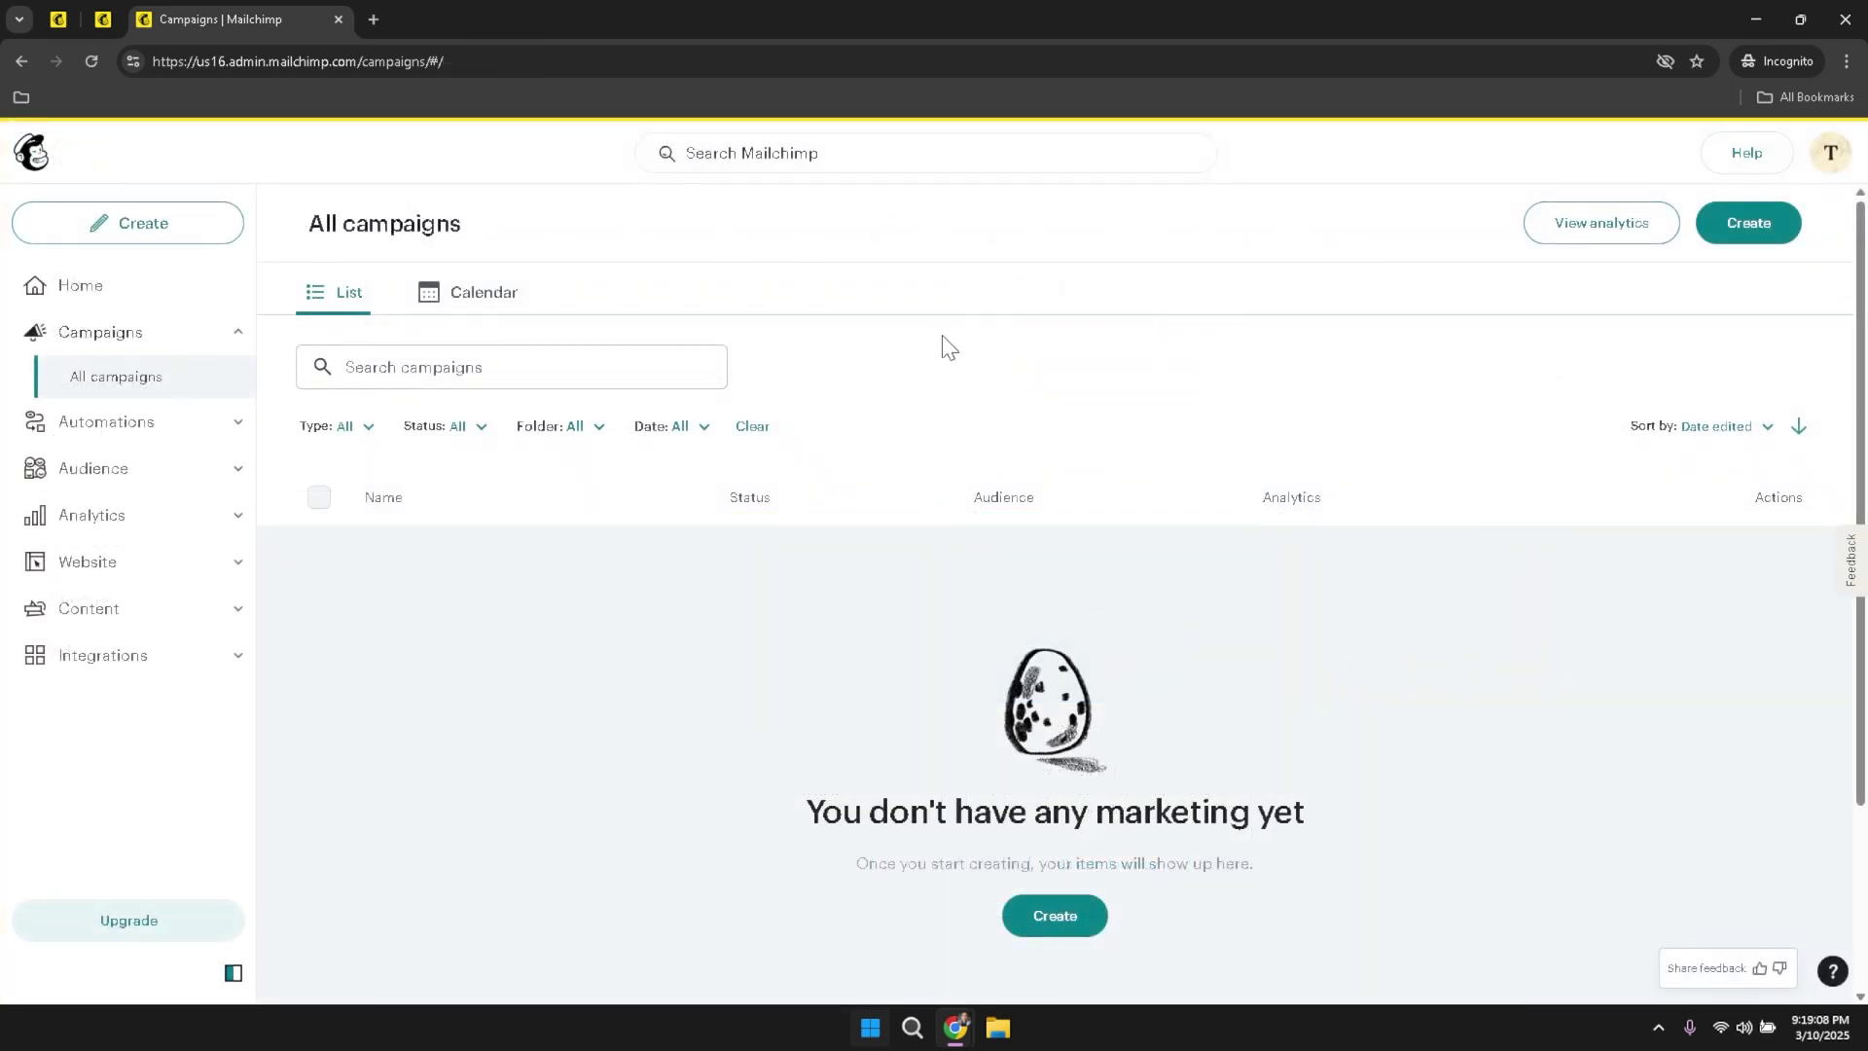
pyautogui.click(504, 371)
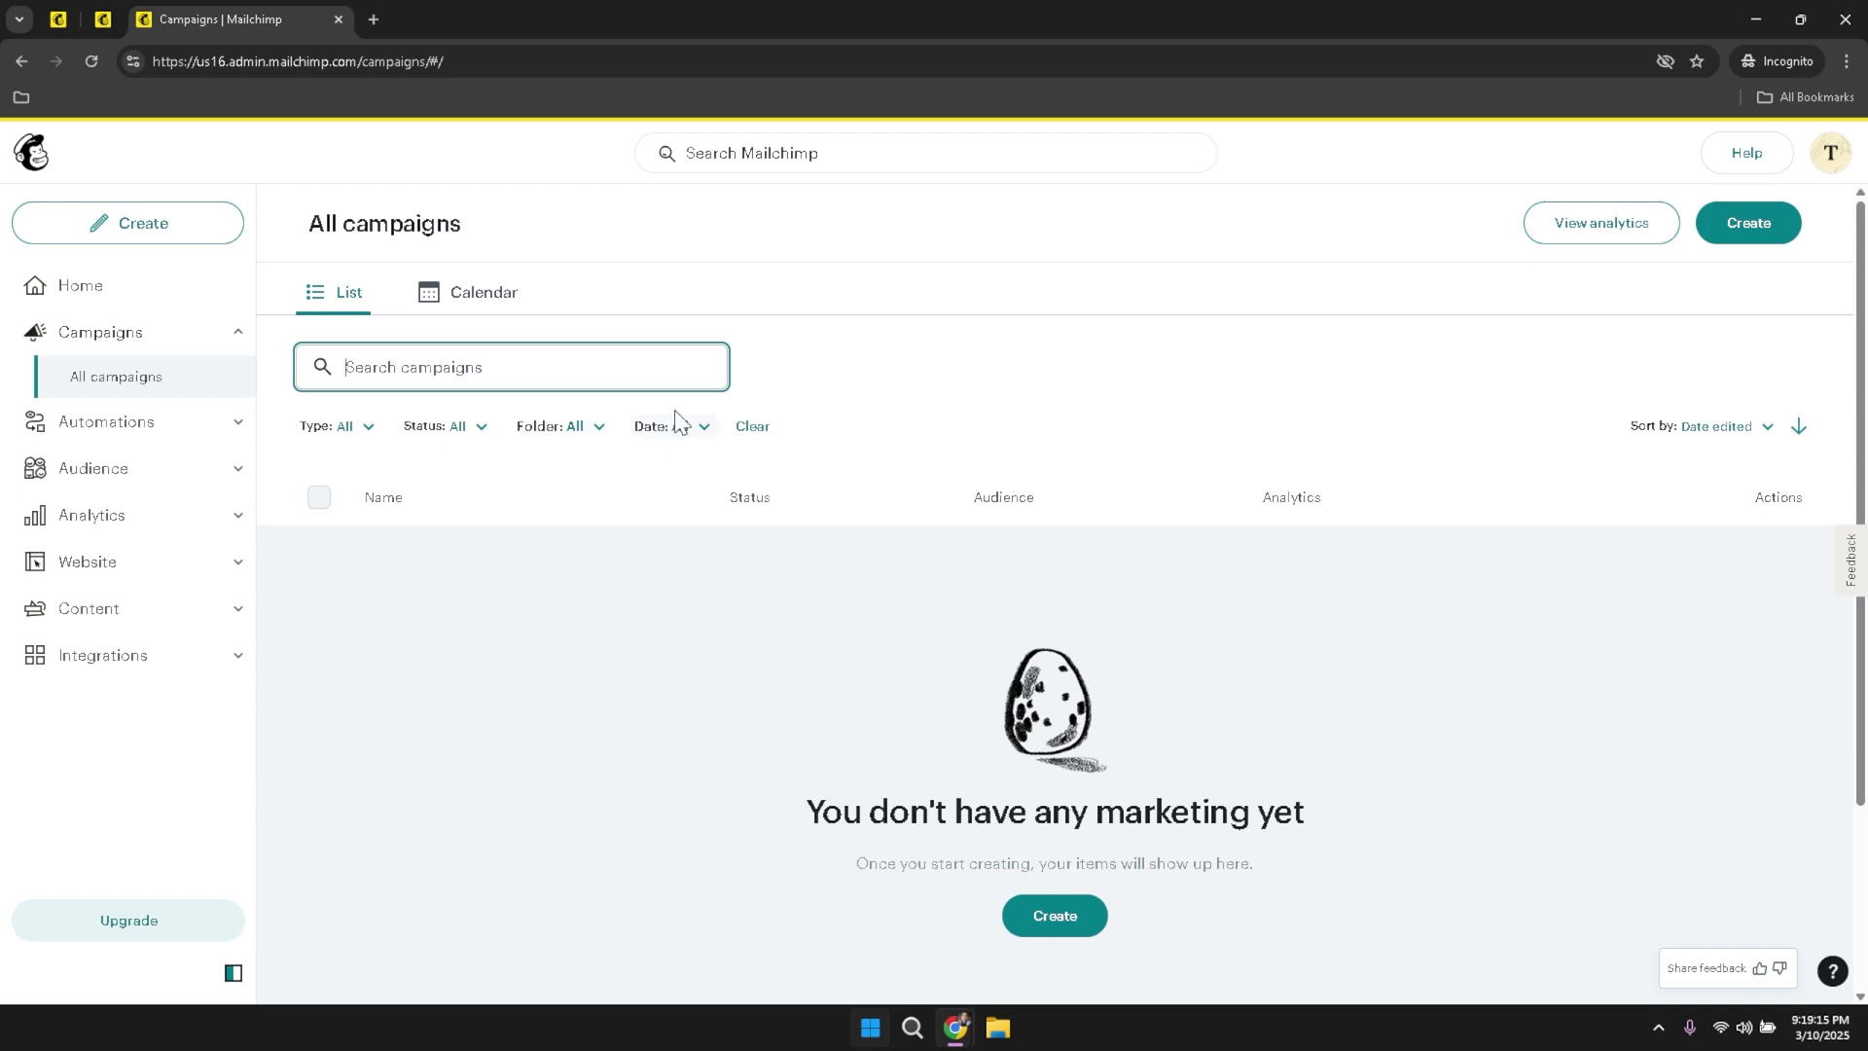
pyautogui.click(743, 430)
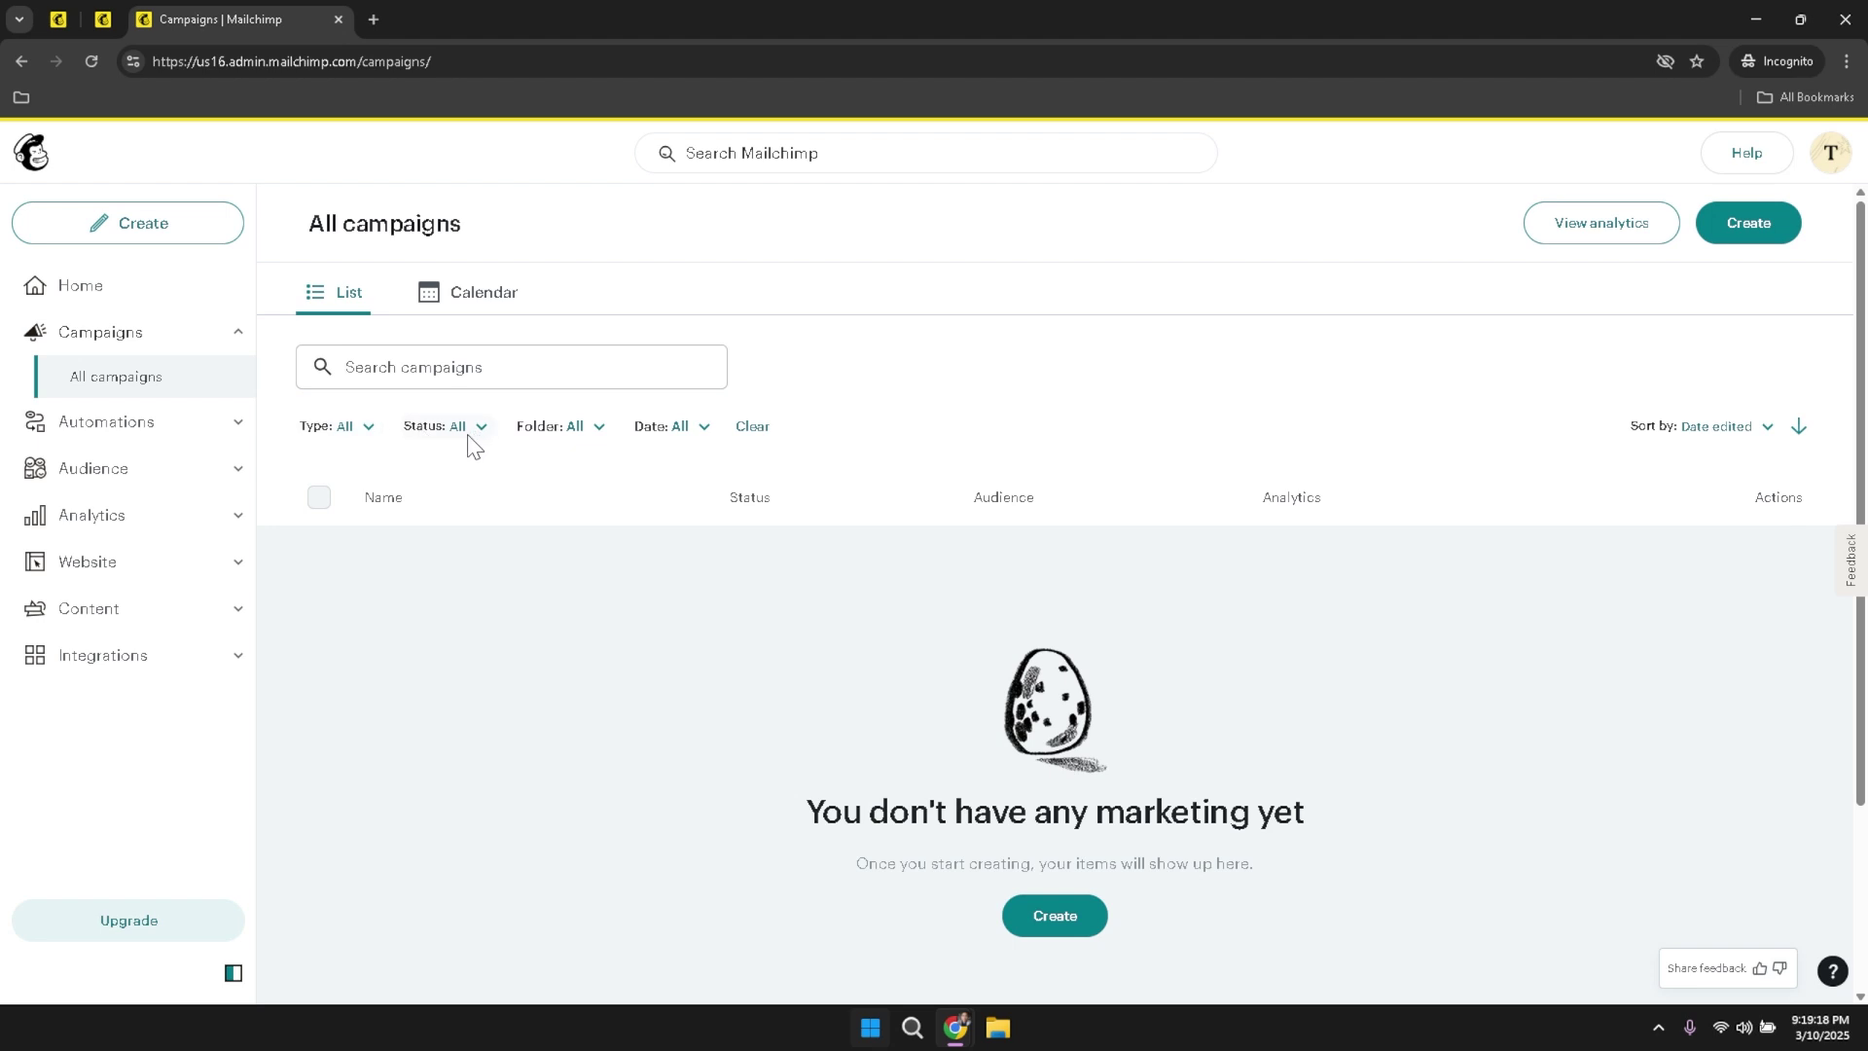
# - Look through the Automations overview, the journeys list and the pre-built journey templates
pyautogui.click(162, 424)
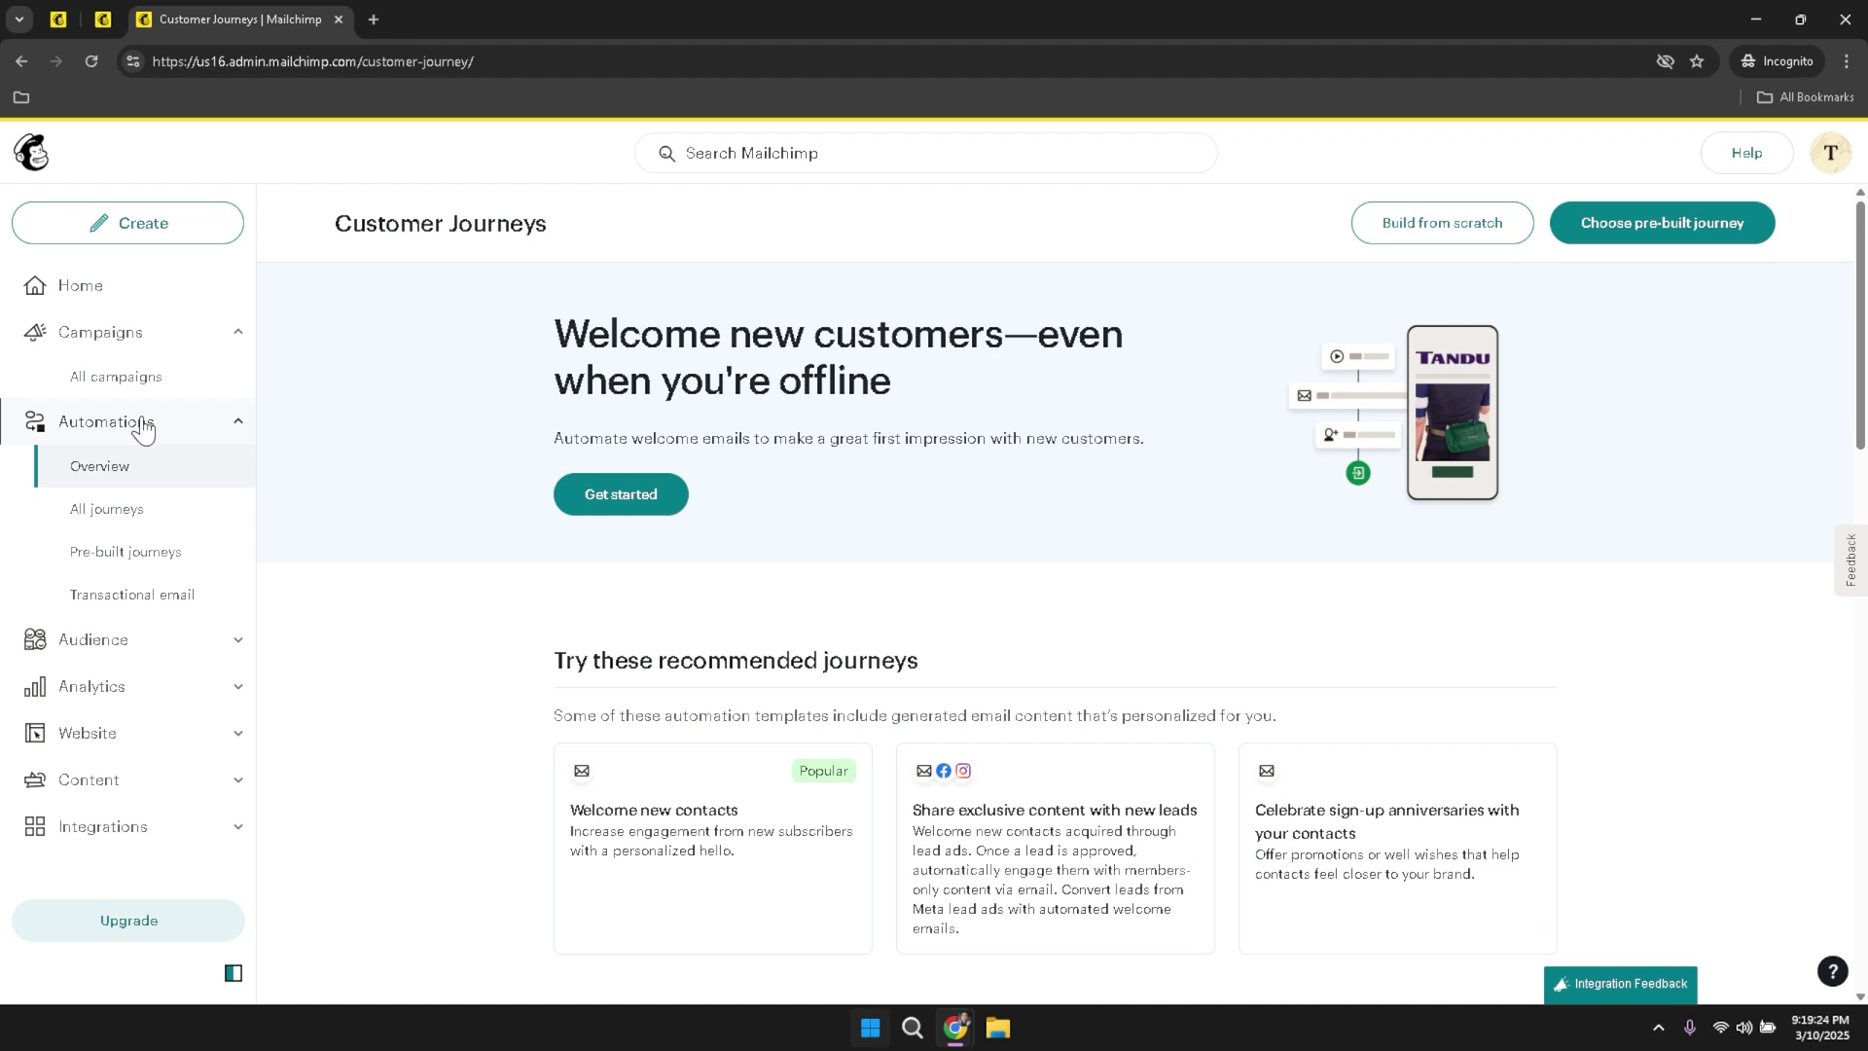
pyautogui.click(114, 516)
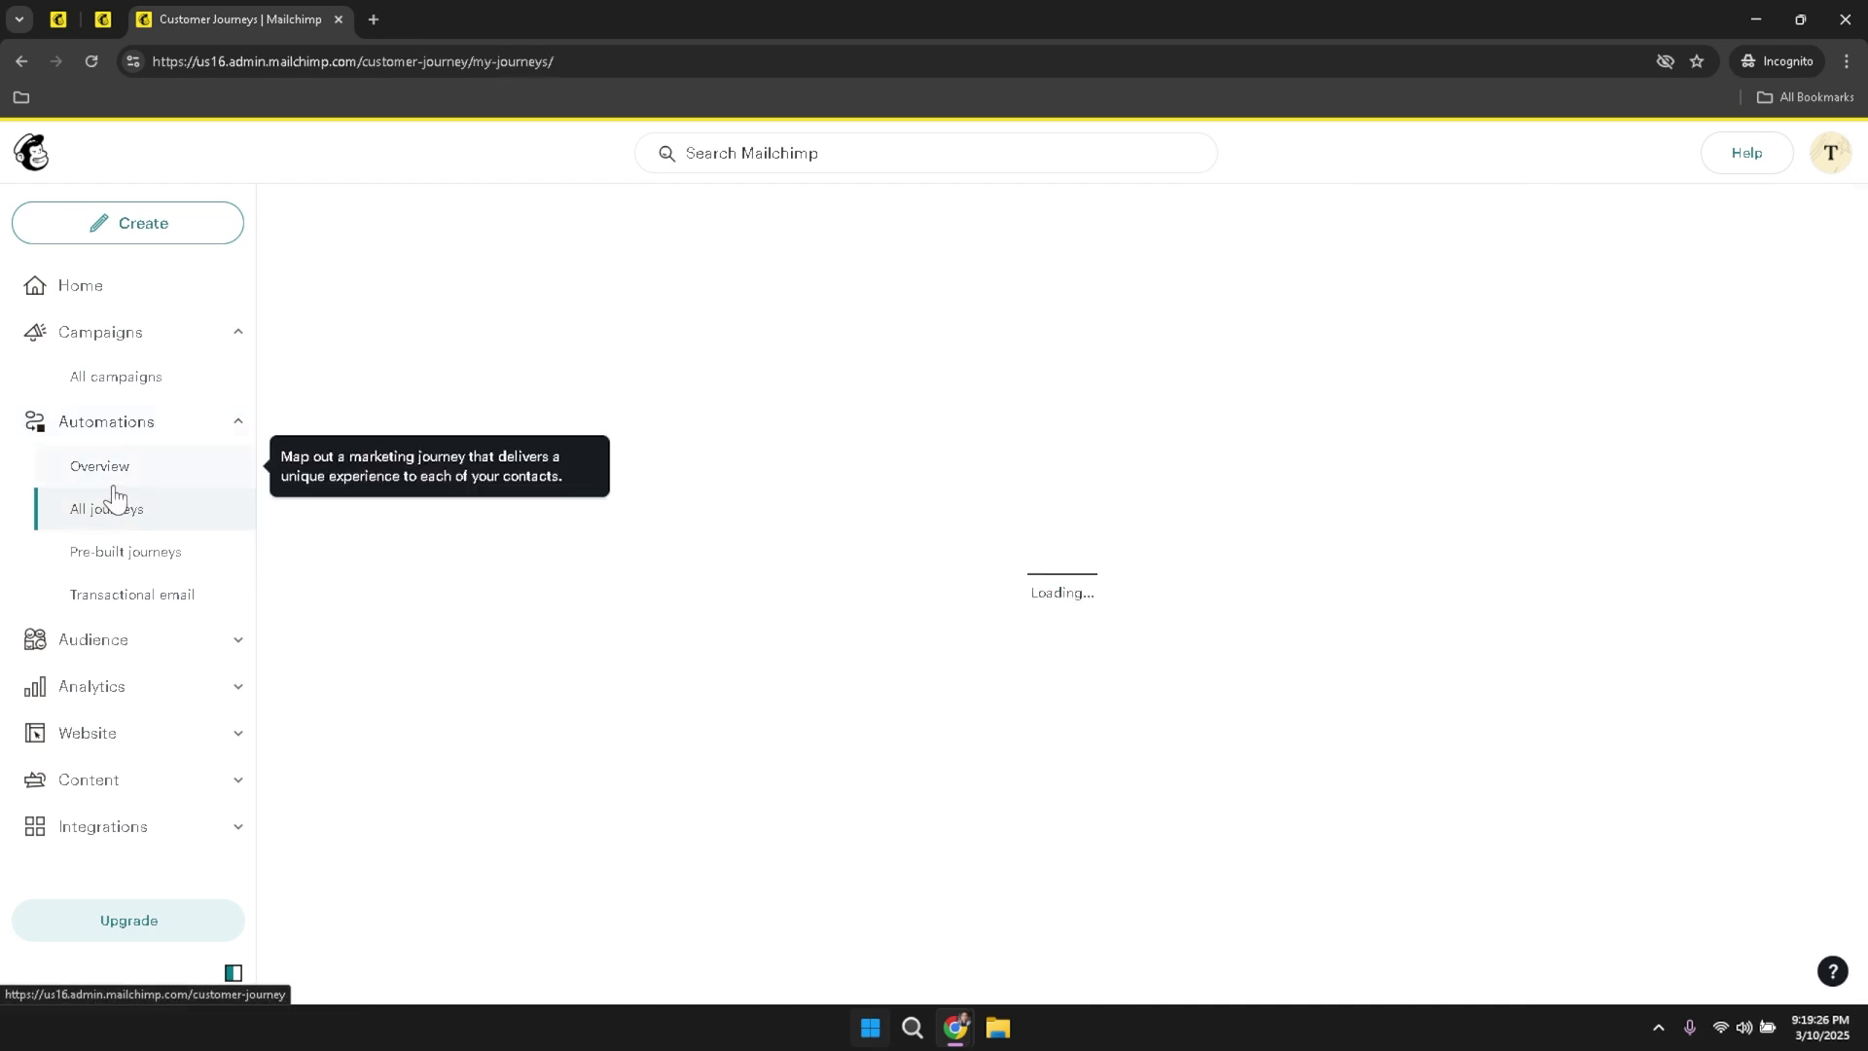
pyautogui.click(116, 477)
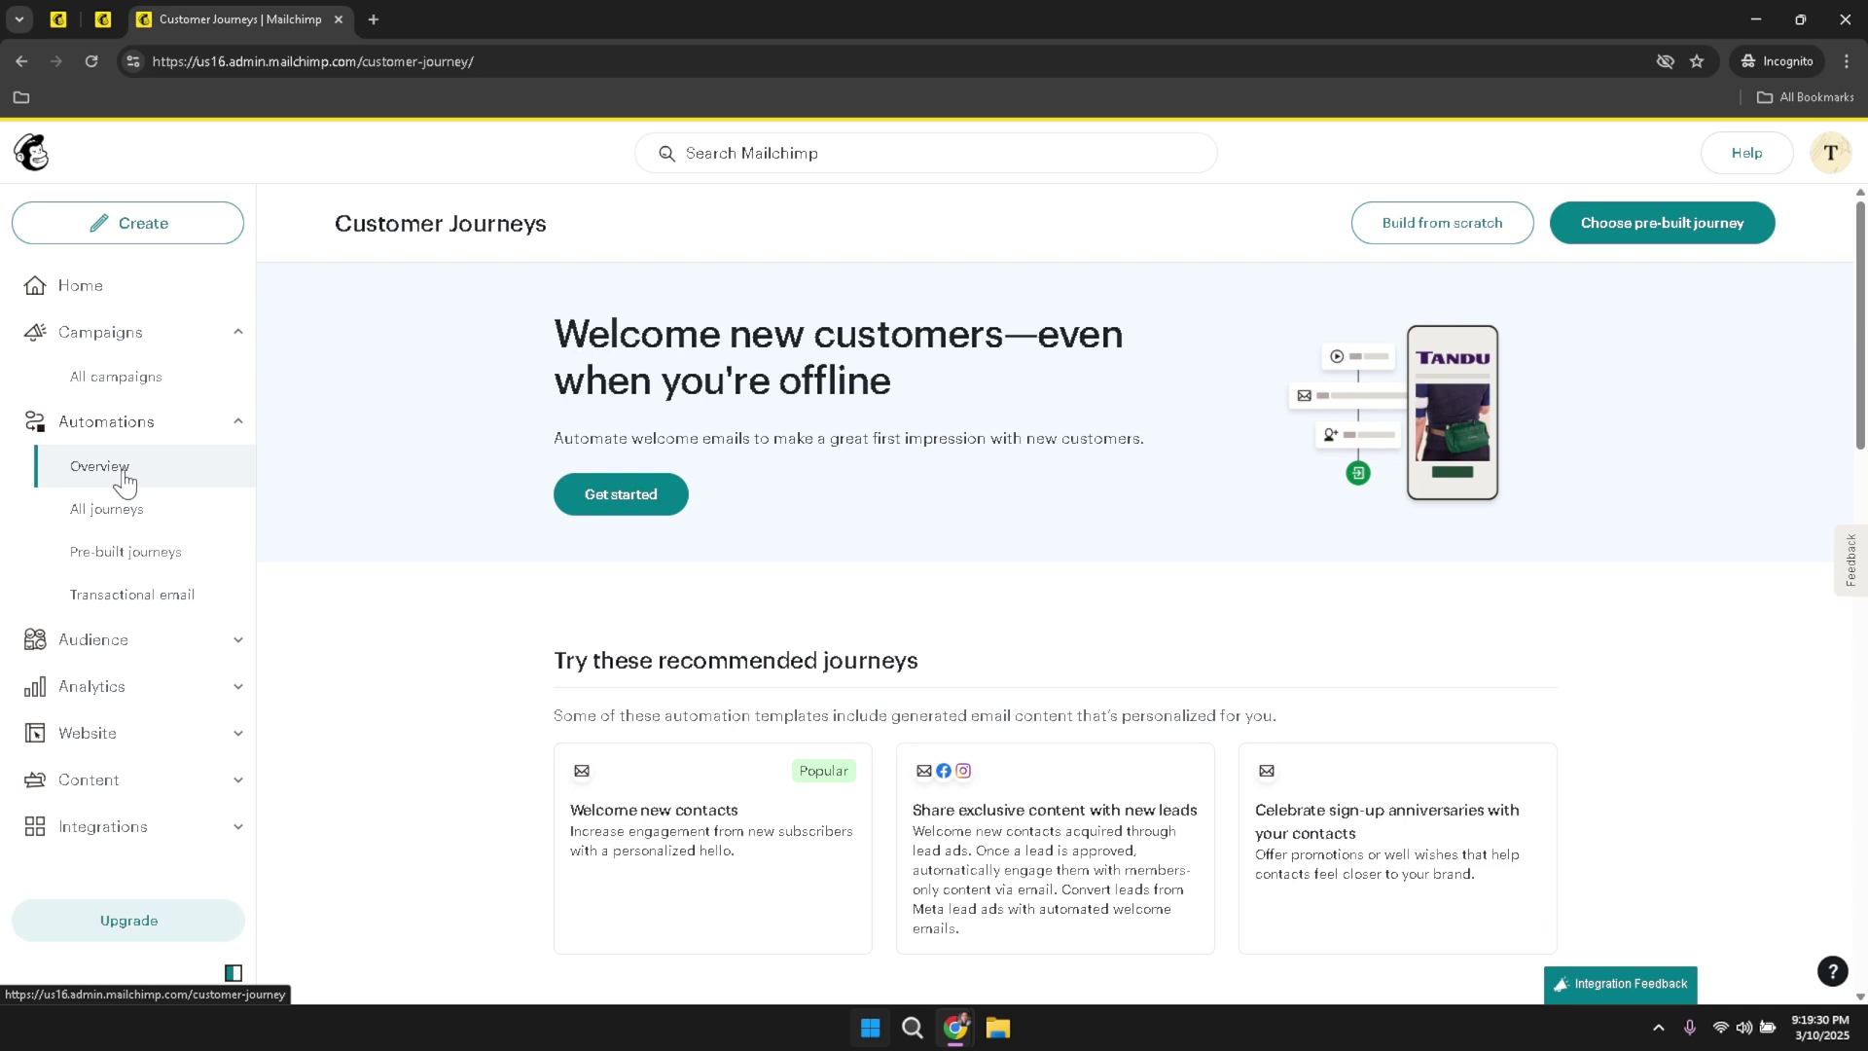
pyautogui.click(105, 559)
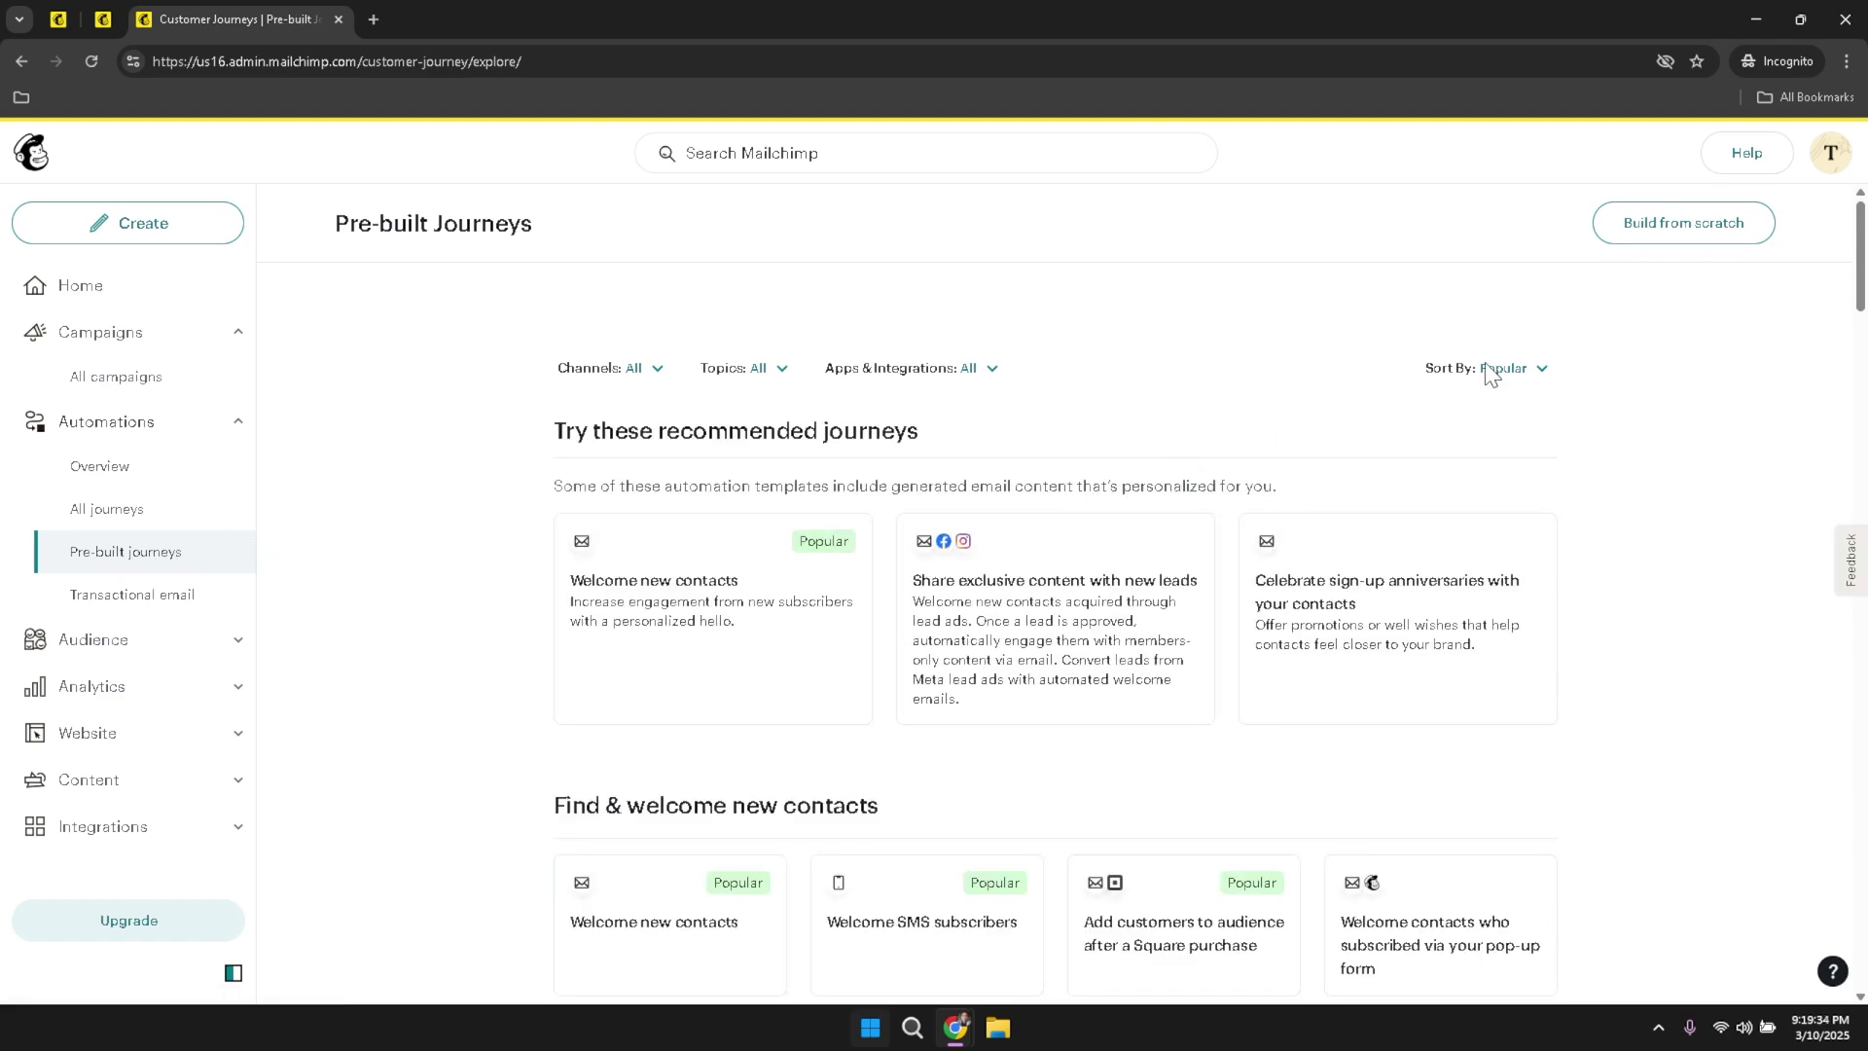
pyautogui.moveTo(1859, 279); pyautogui.dragTo(1861, 444)
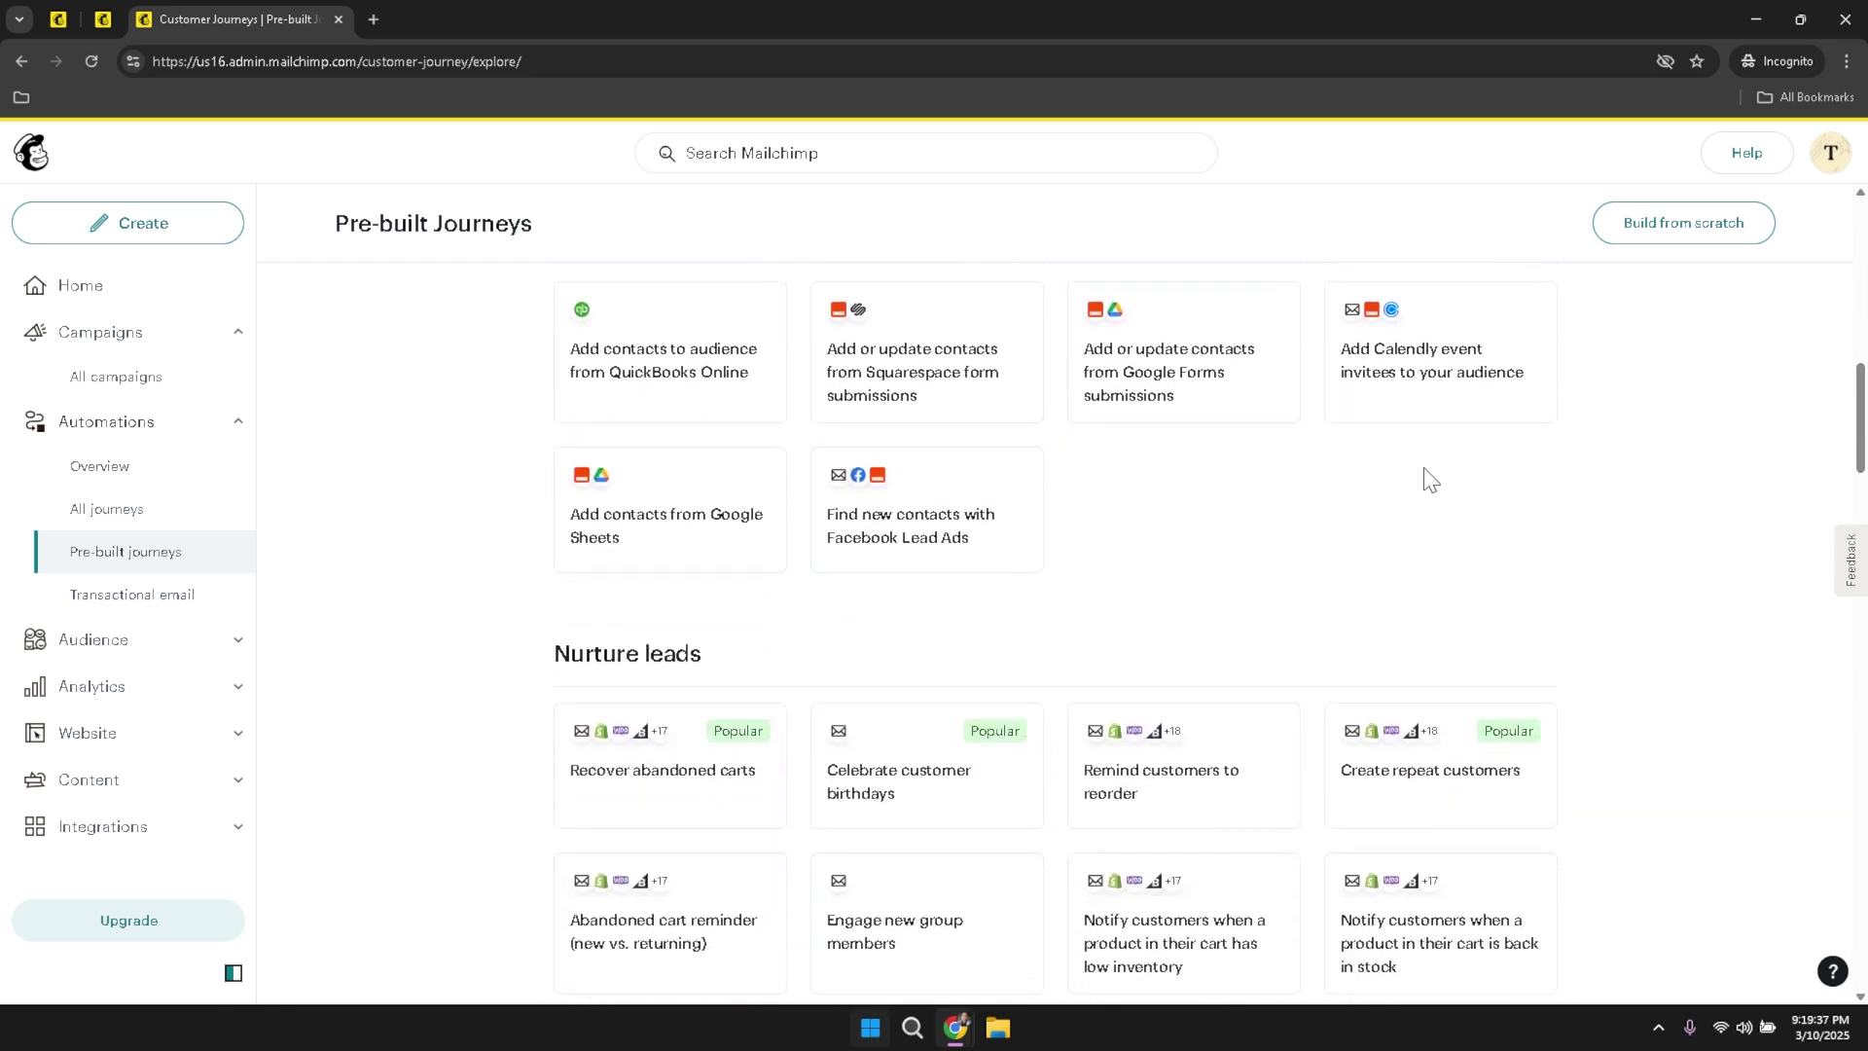
# - View the Transactional Email page and the form for building a customer journey from scratch
pyautogui.click(182, 592)
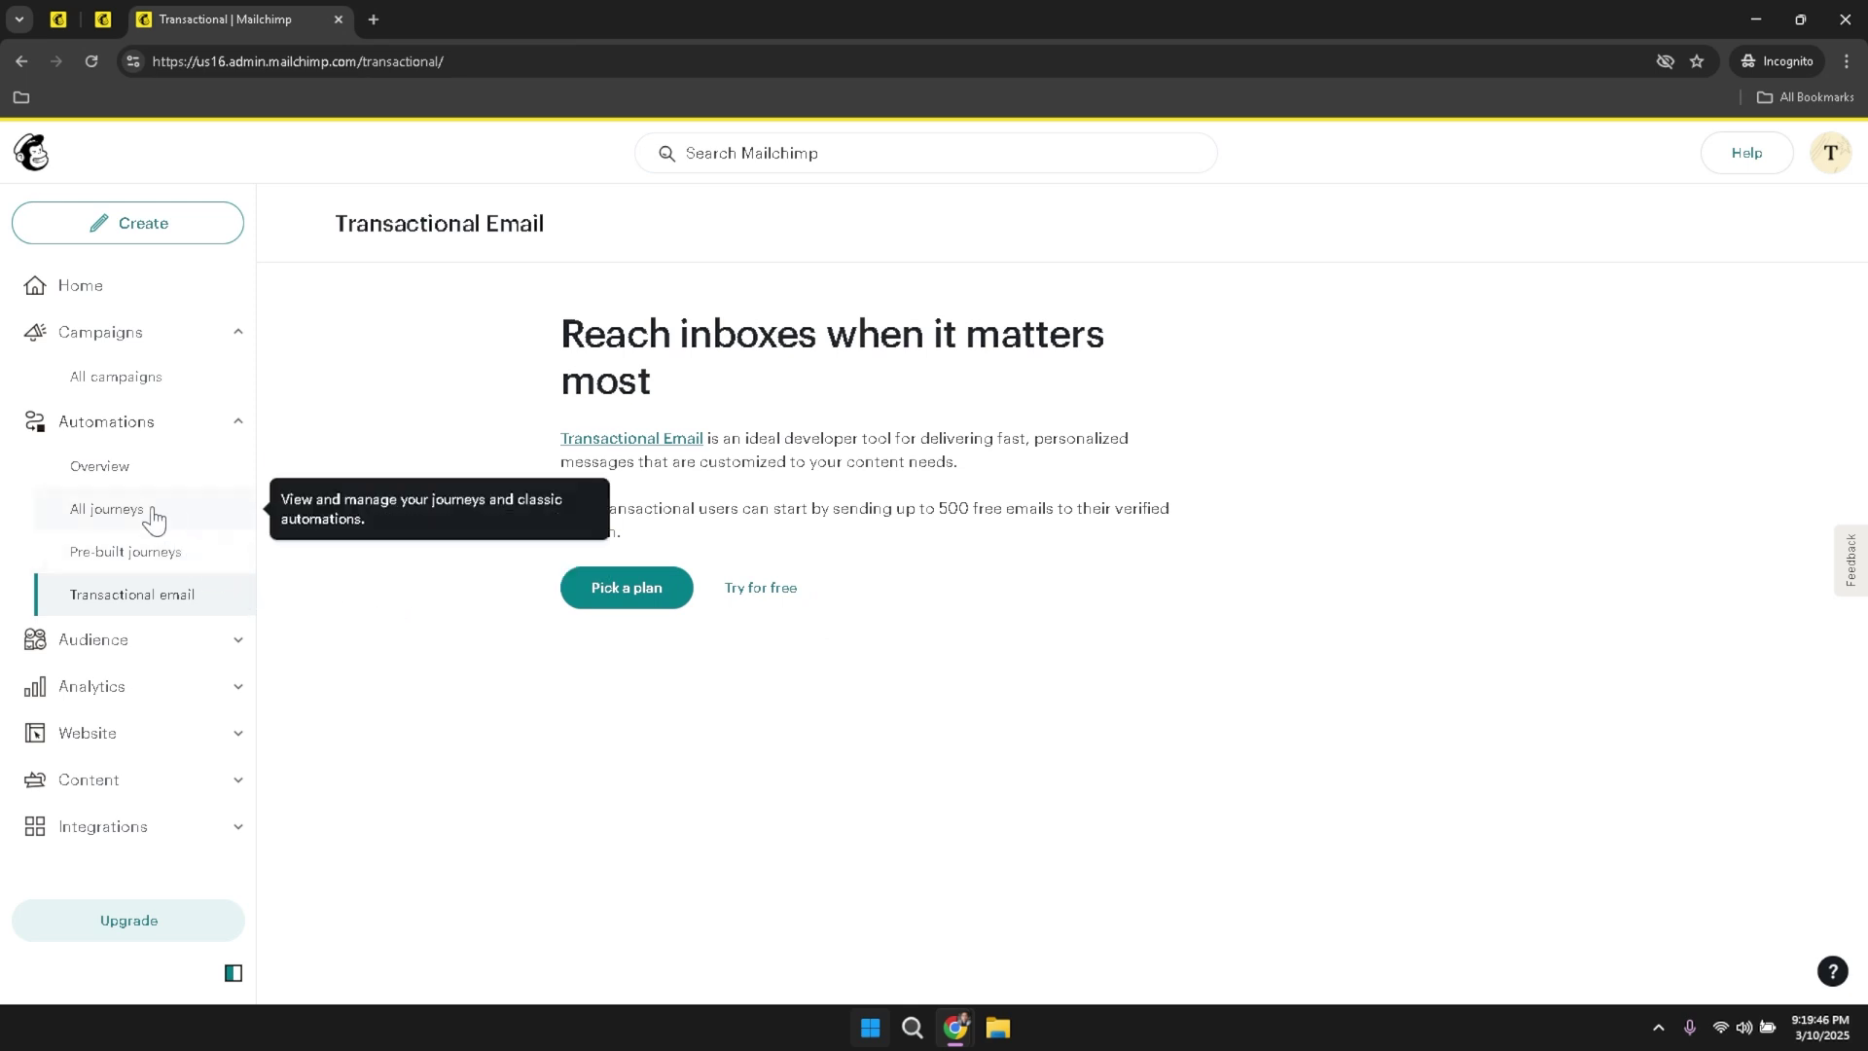
pyautogui.click(102, 480)
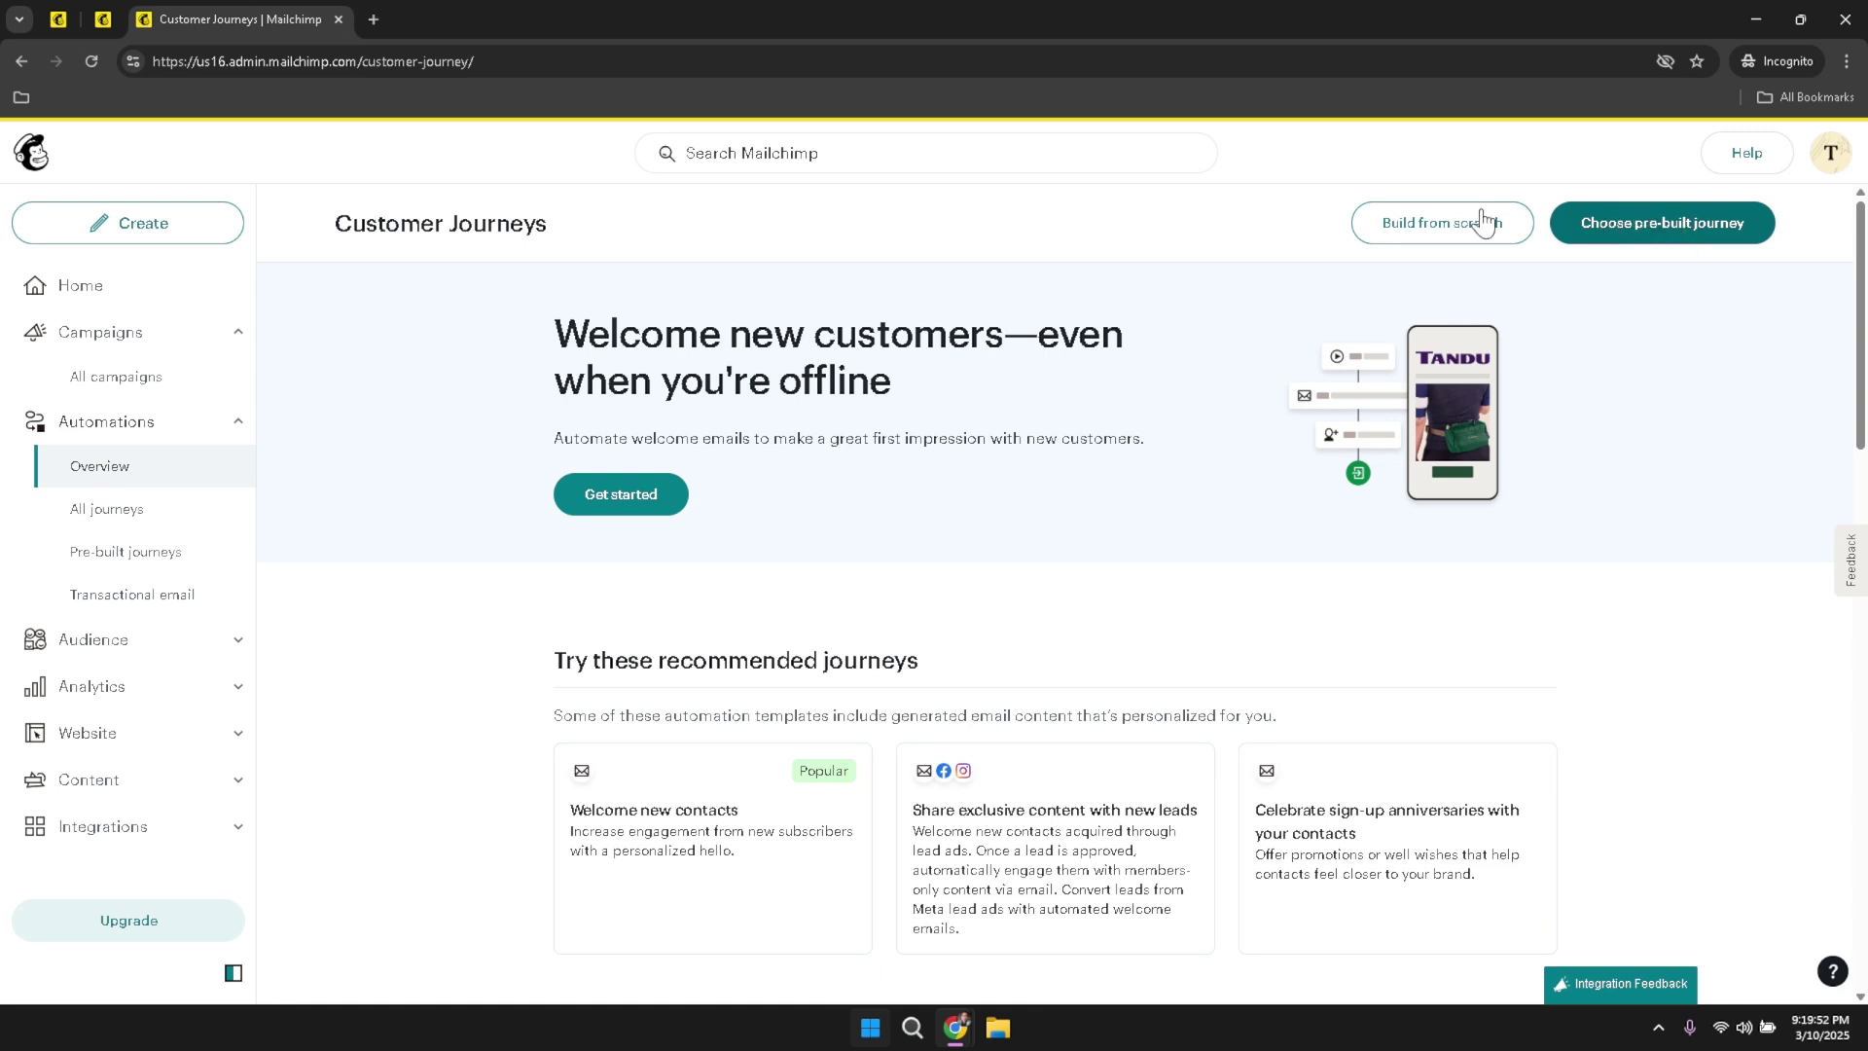
pyautogui.click(1422, 229)
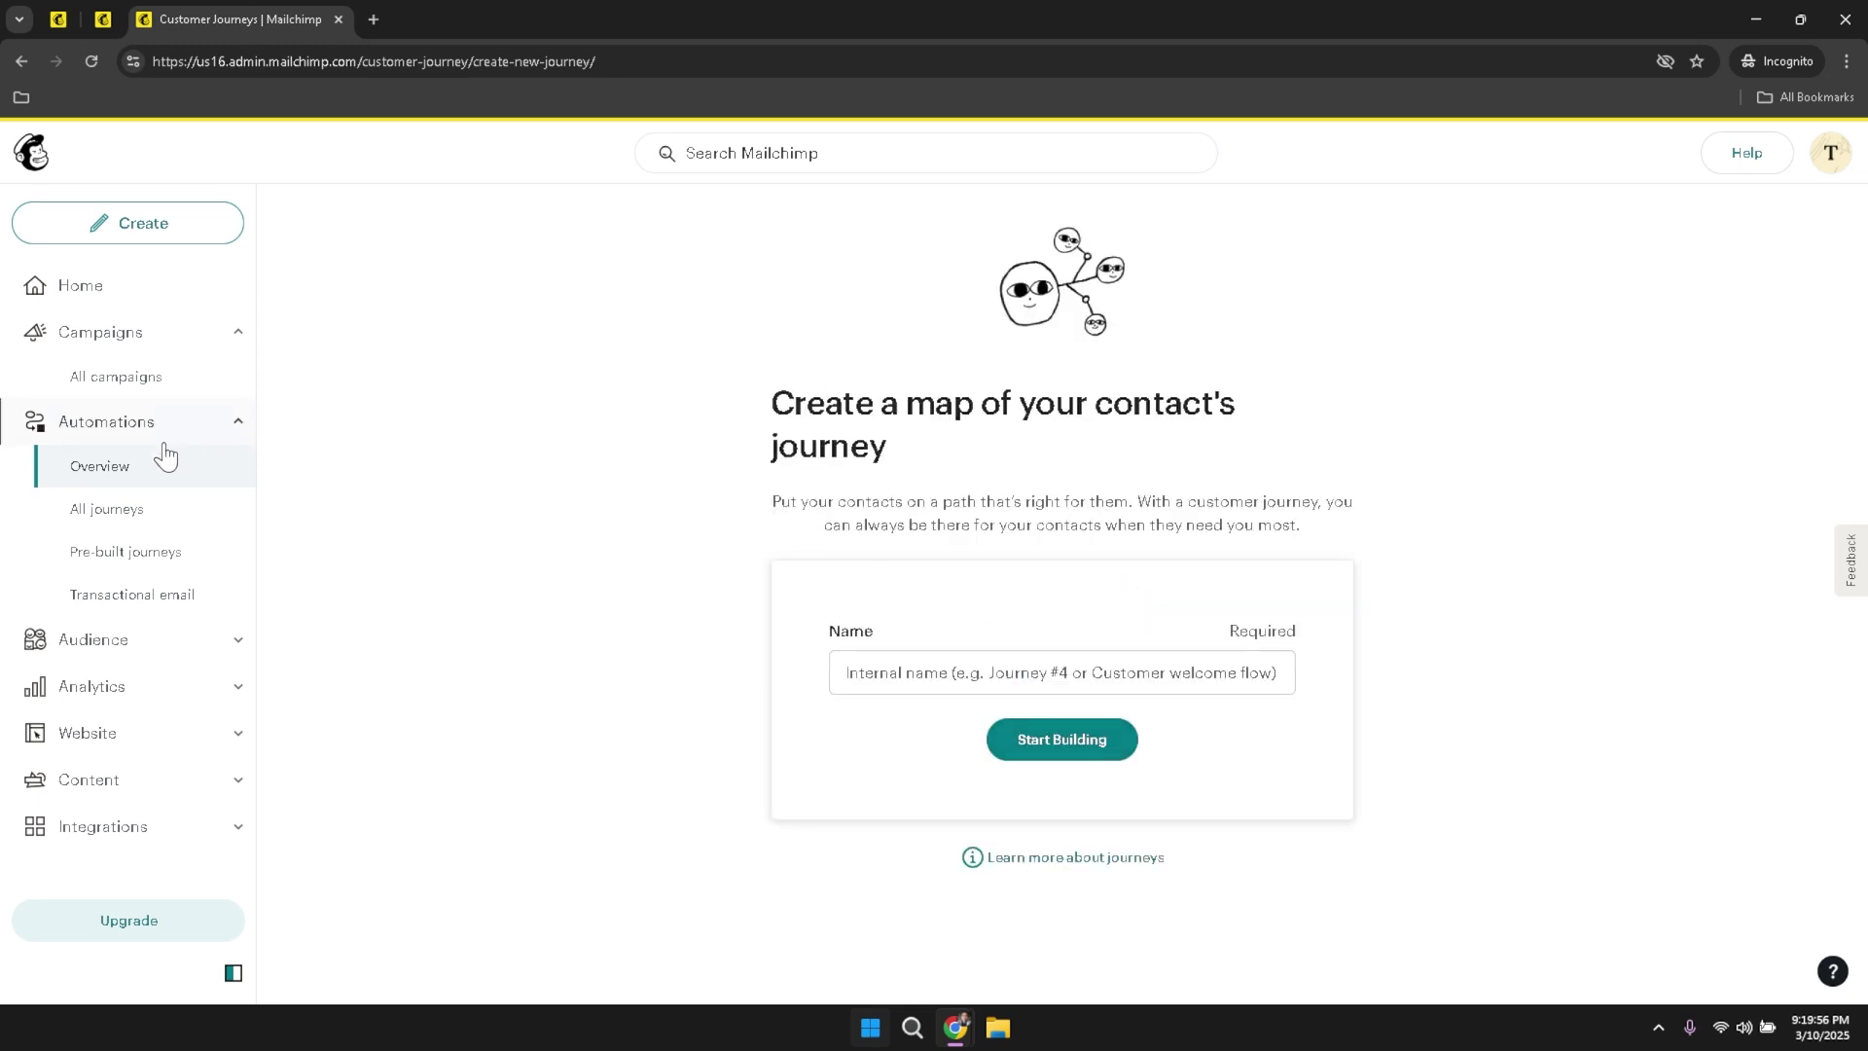
# - View the audience's contact list and the other Audience pages on offer
pyautogui.click(94, 638)
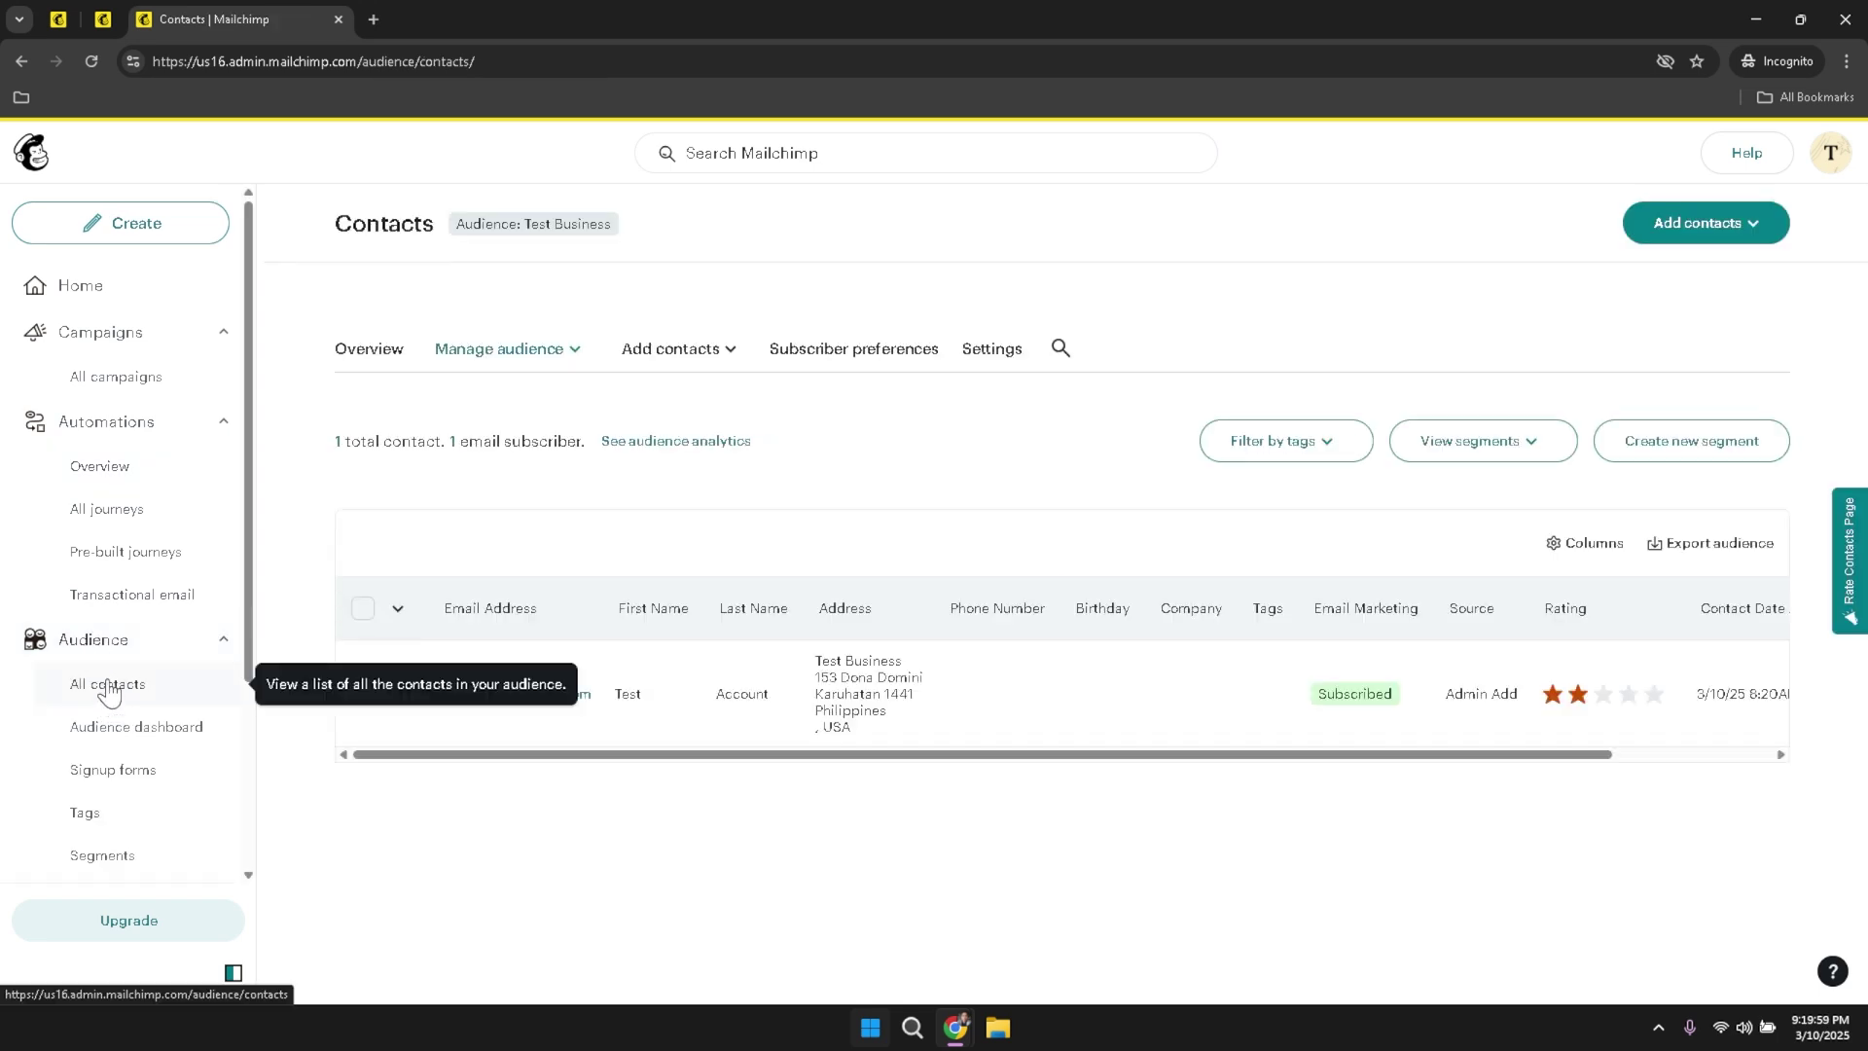
pyautogui.scroll(-2, 132, 696)
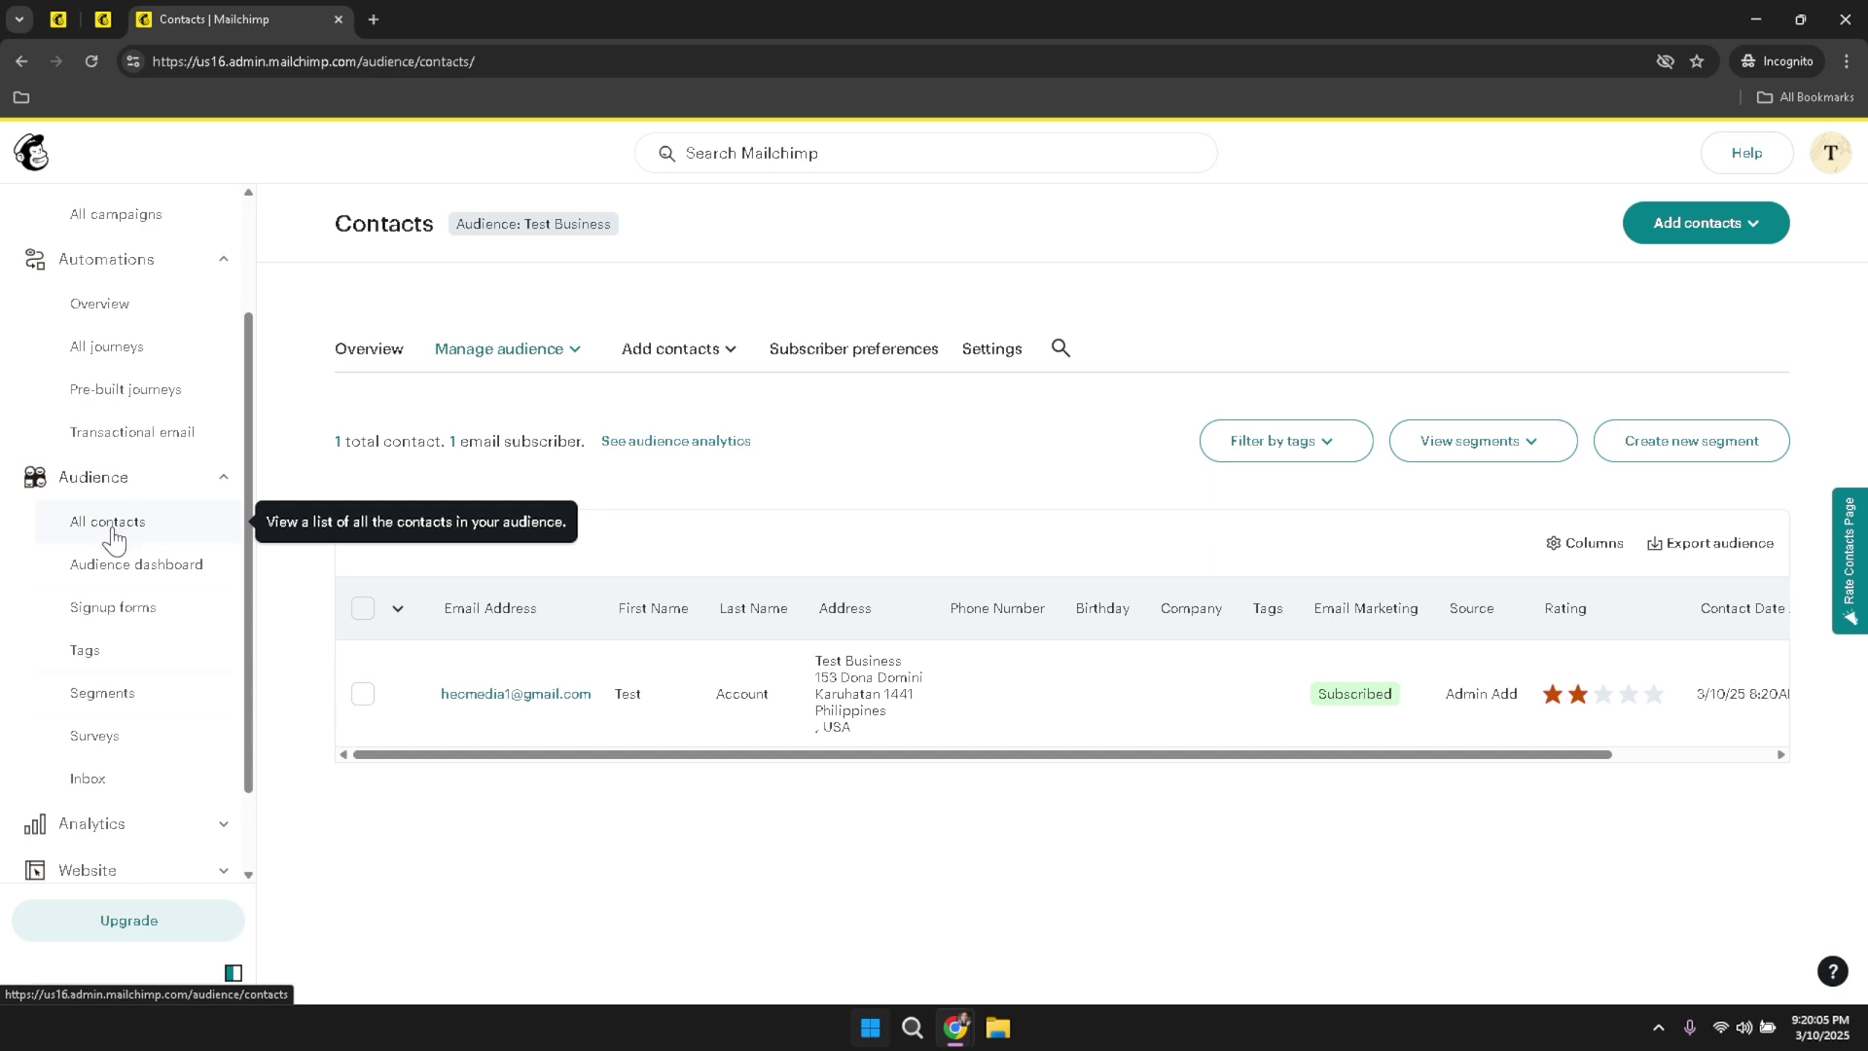
pyautogui.scroll(-1, 134, 533)
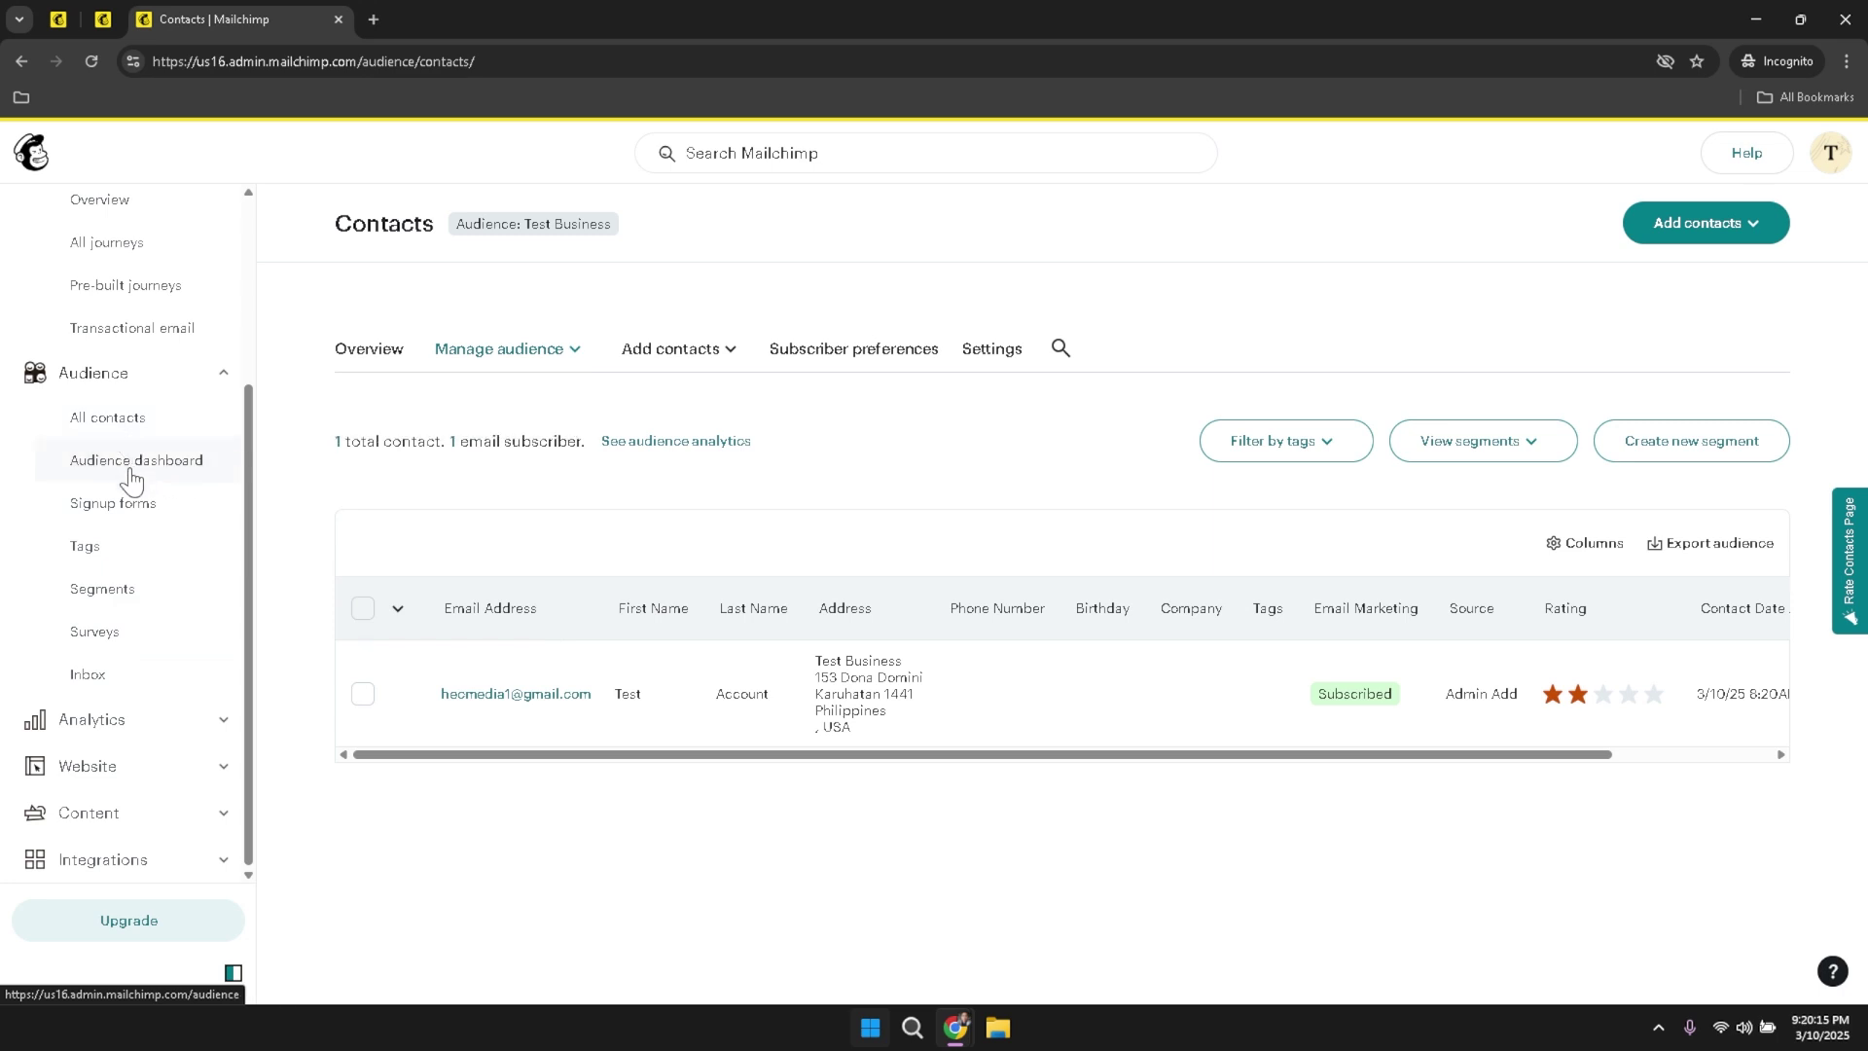
# - Look through the audience's signup forms, tags, segments and surveys pages
pyautogui.click(126, 509)
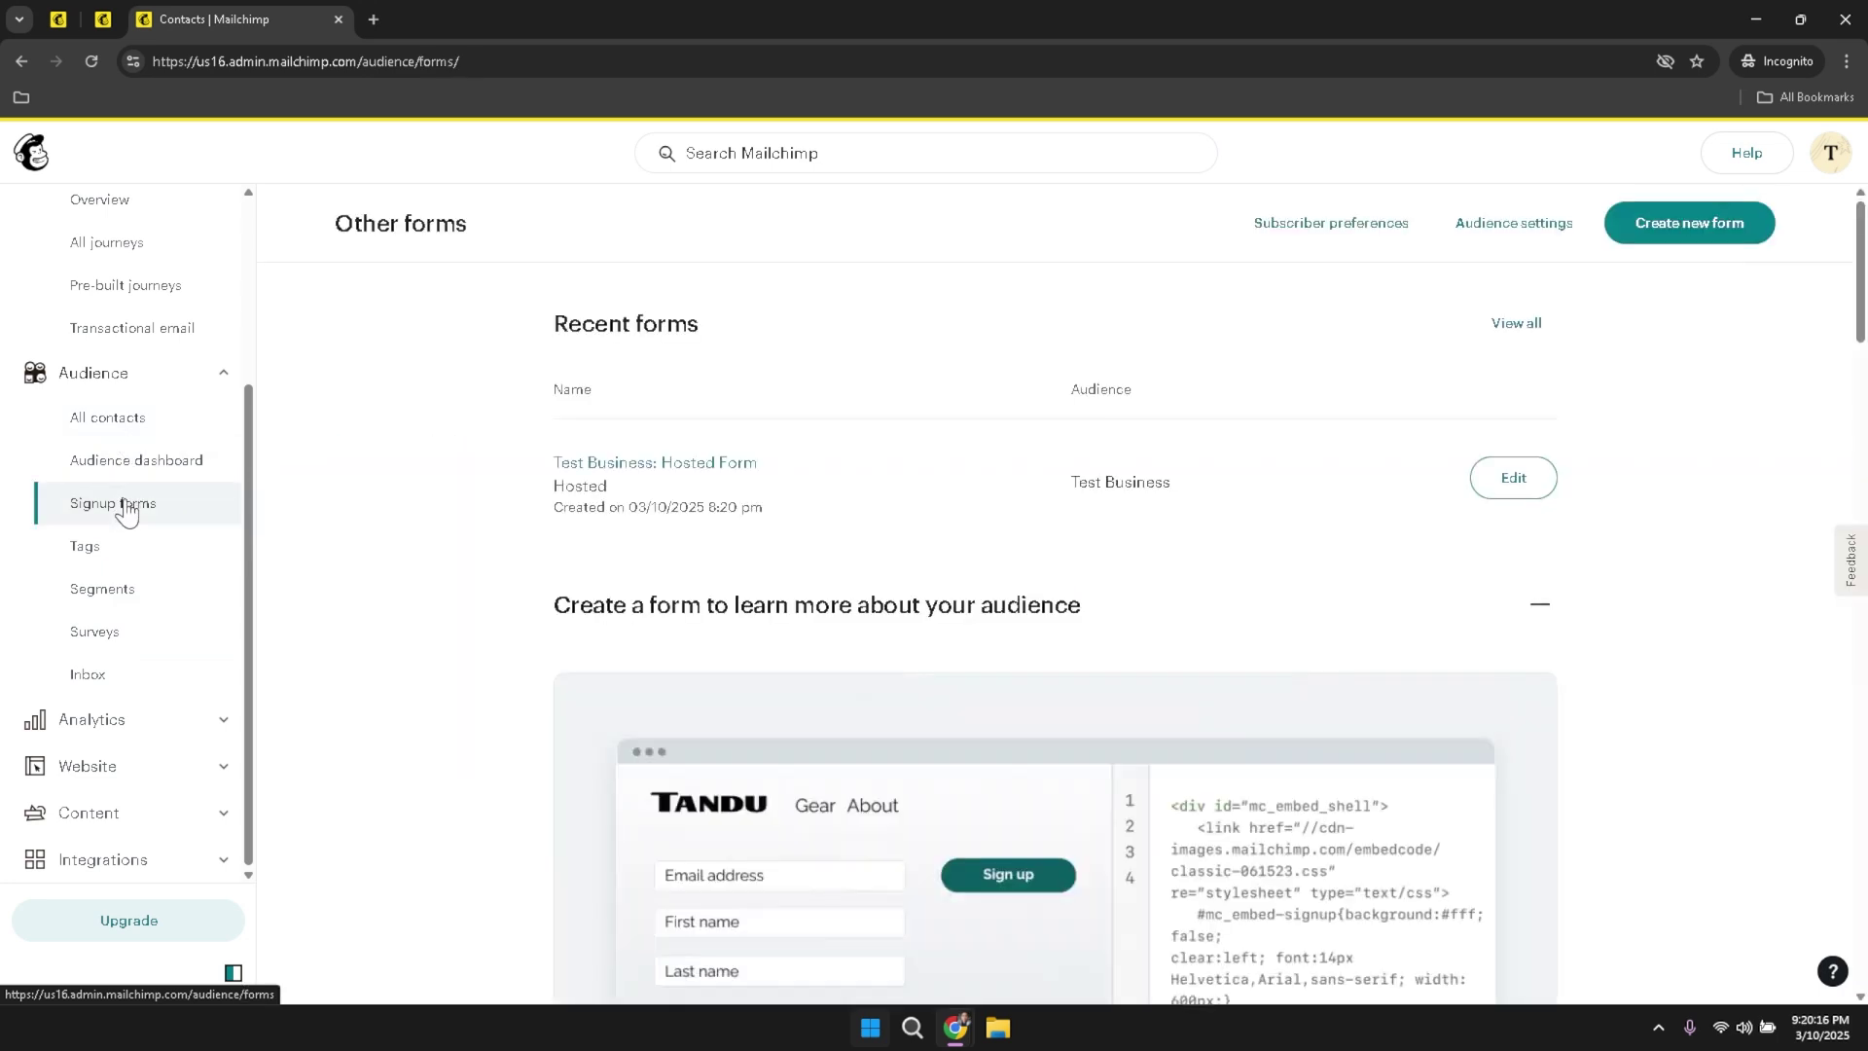
pyautogui.click(83, 556)
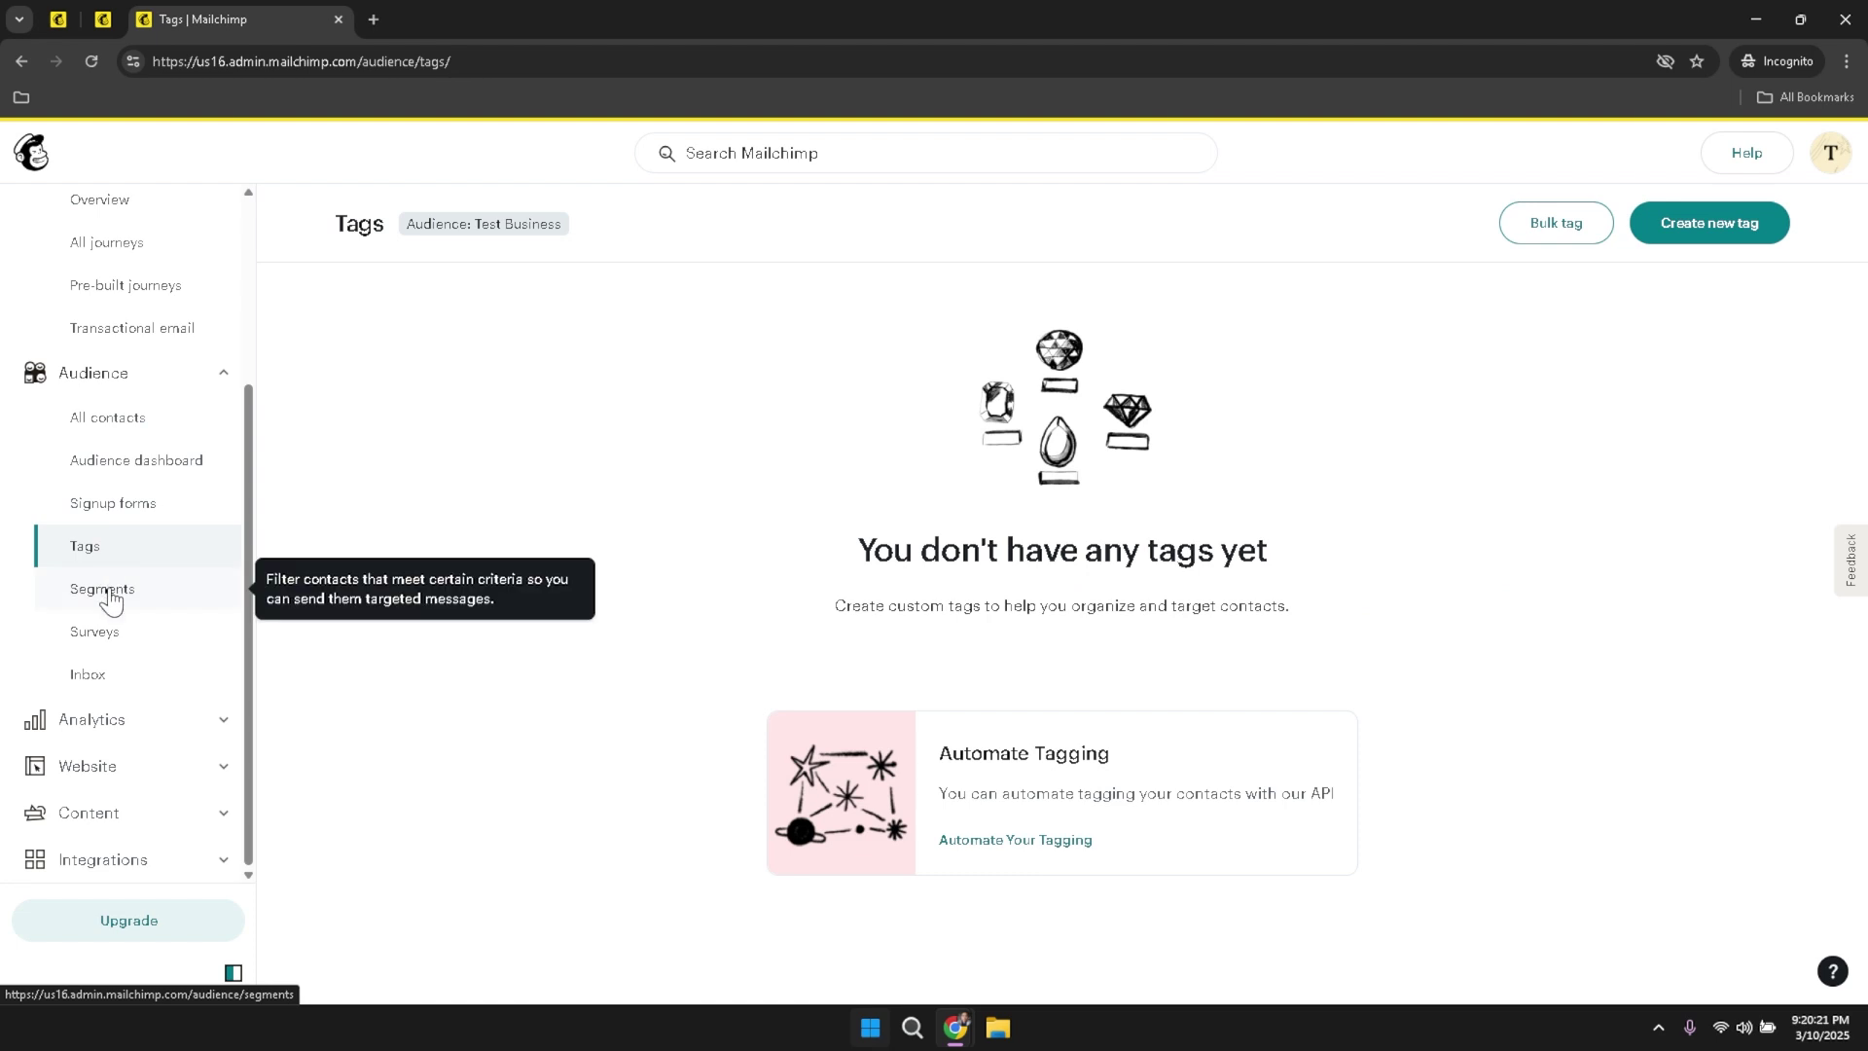
pyautogui.click(107, 595)
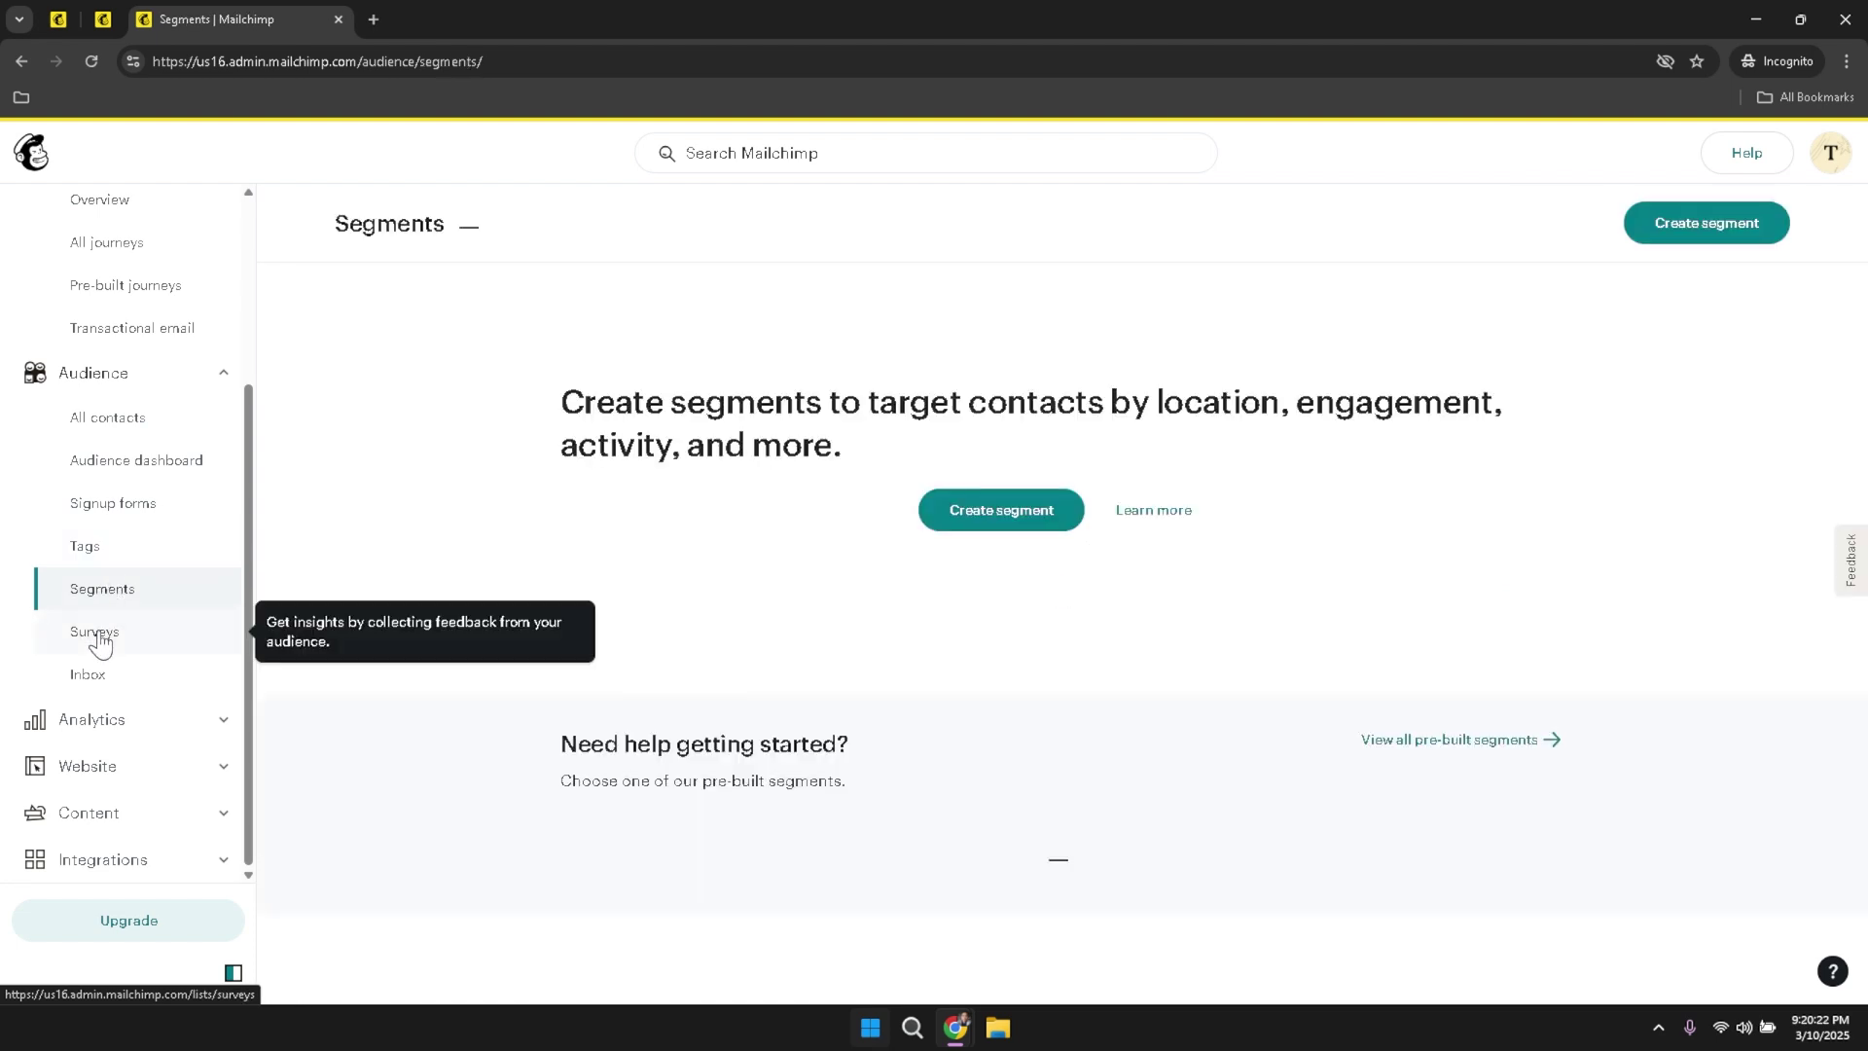
pyautogui.click(96, 634)
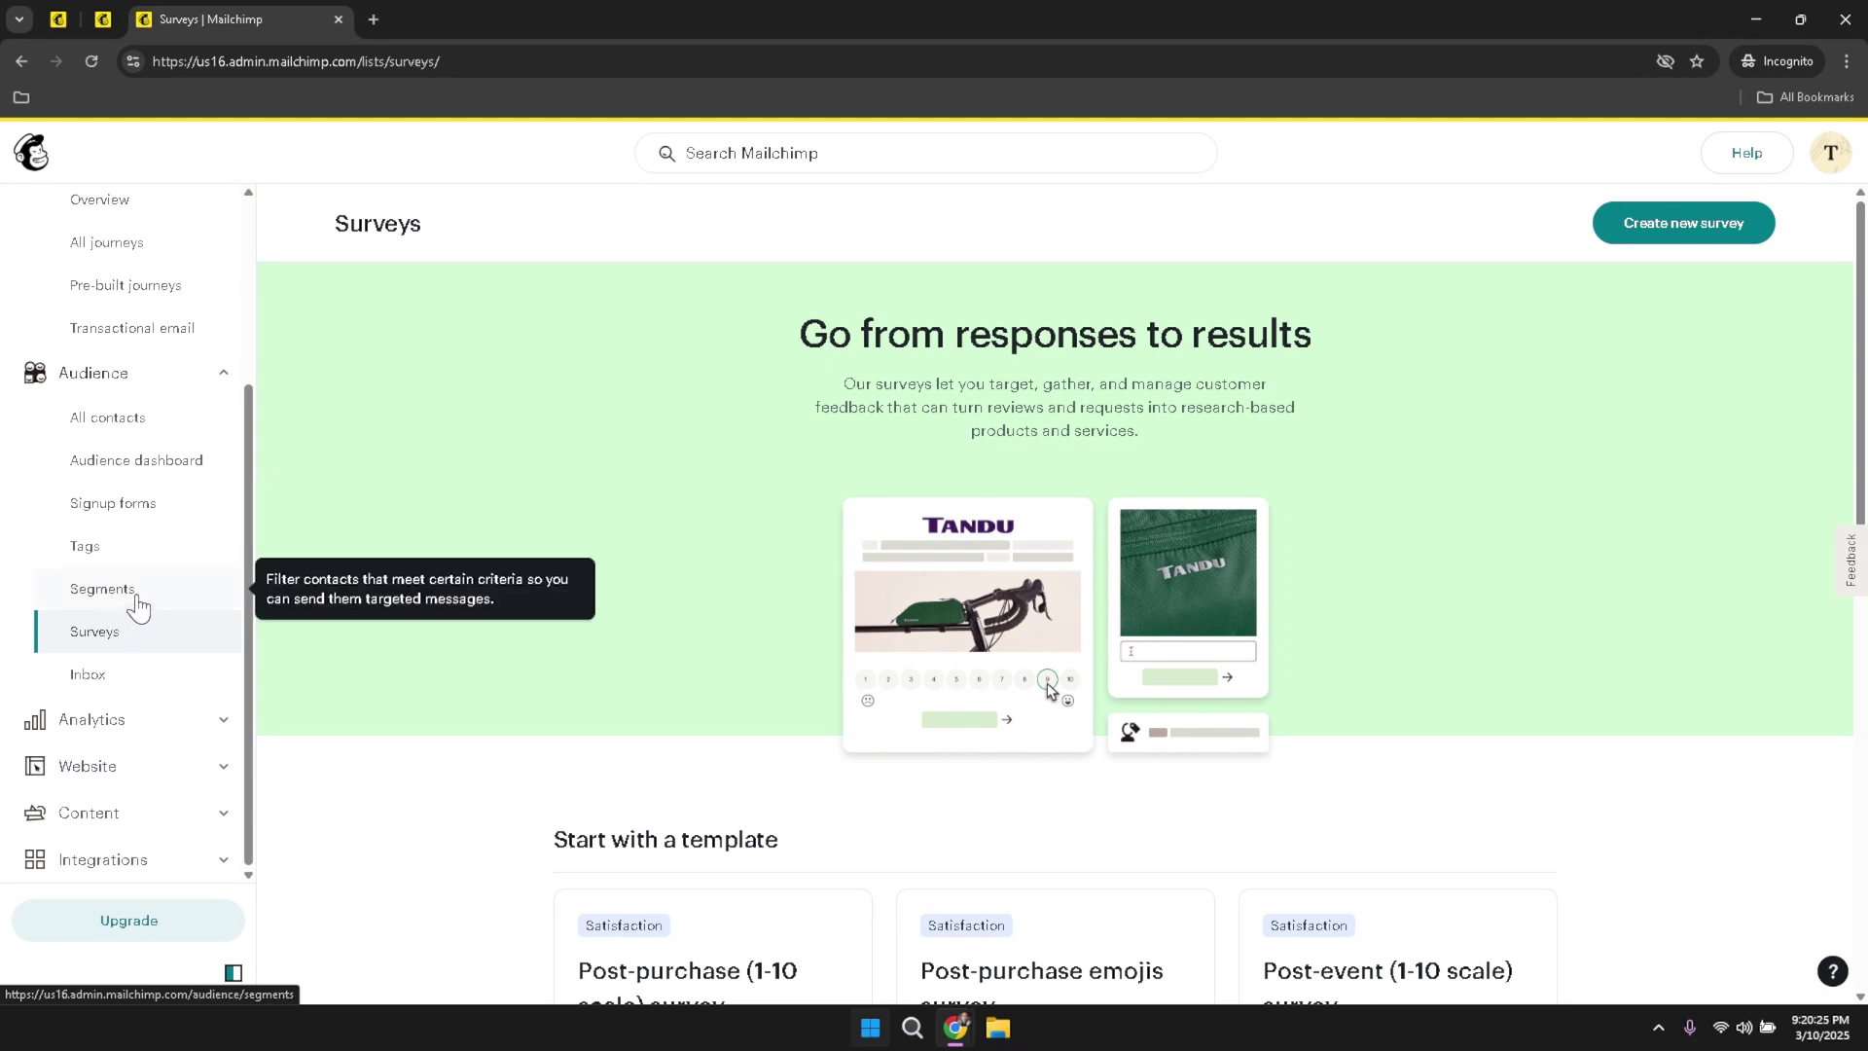
# - Bring up the Marketing dashboard in Analytics and dismiss its sample data introduction
pyautogui.click(119, 724)
pyautogui.scroll(-1, 138, 696)
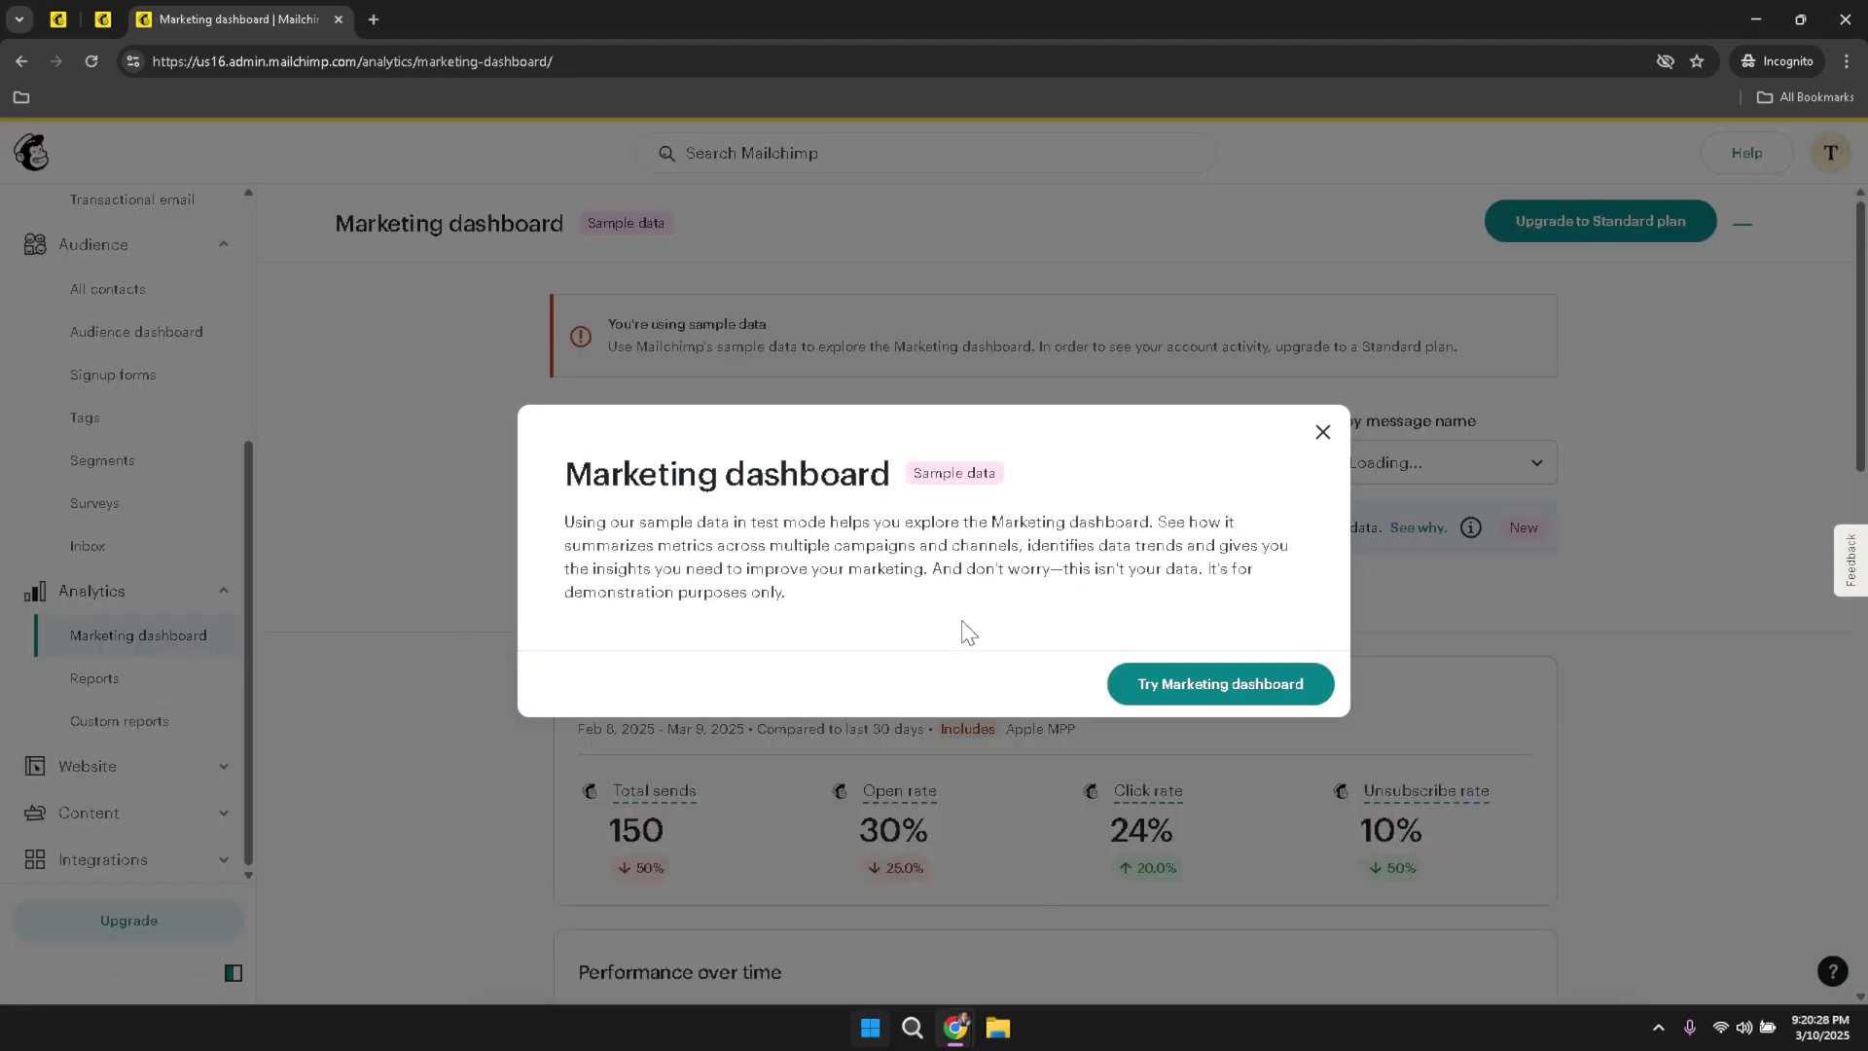
pyautogui.click(1321, 431)
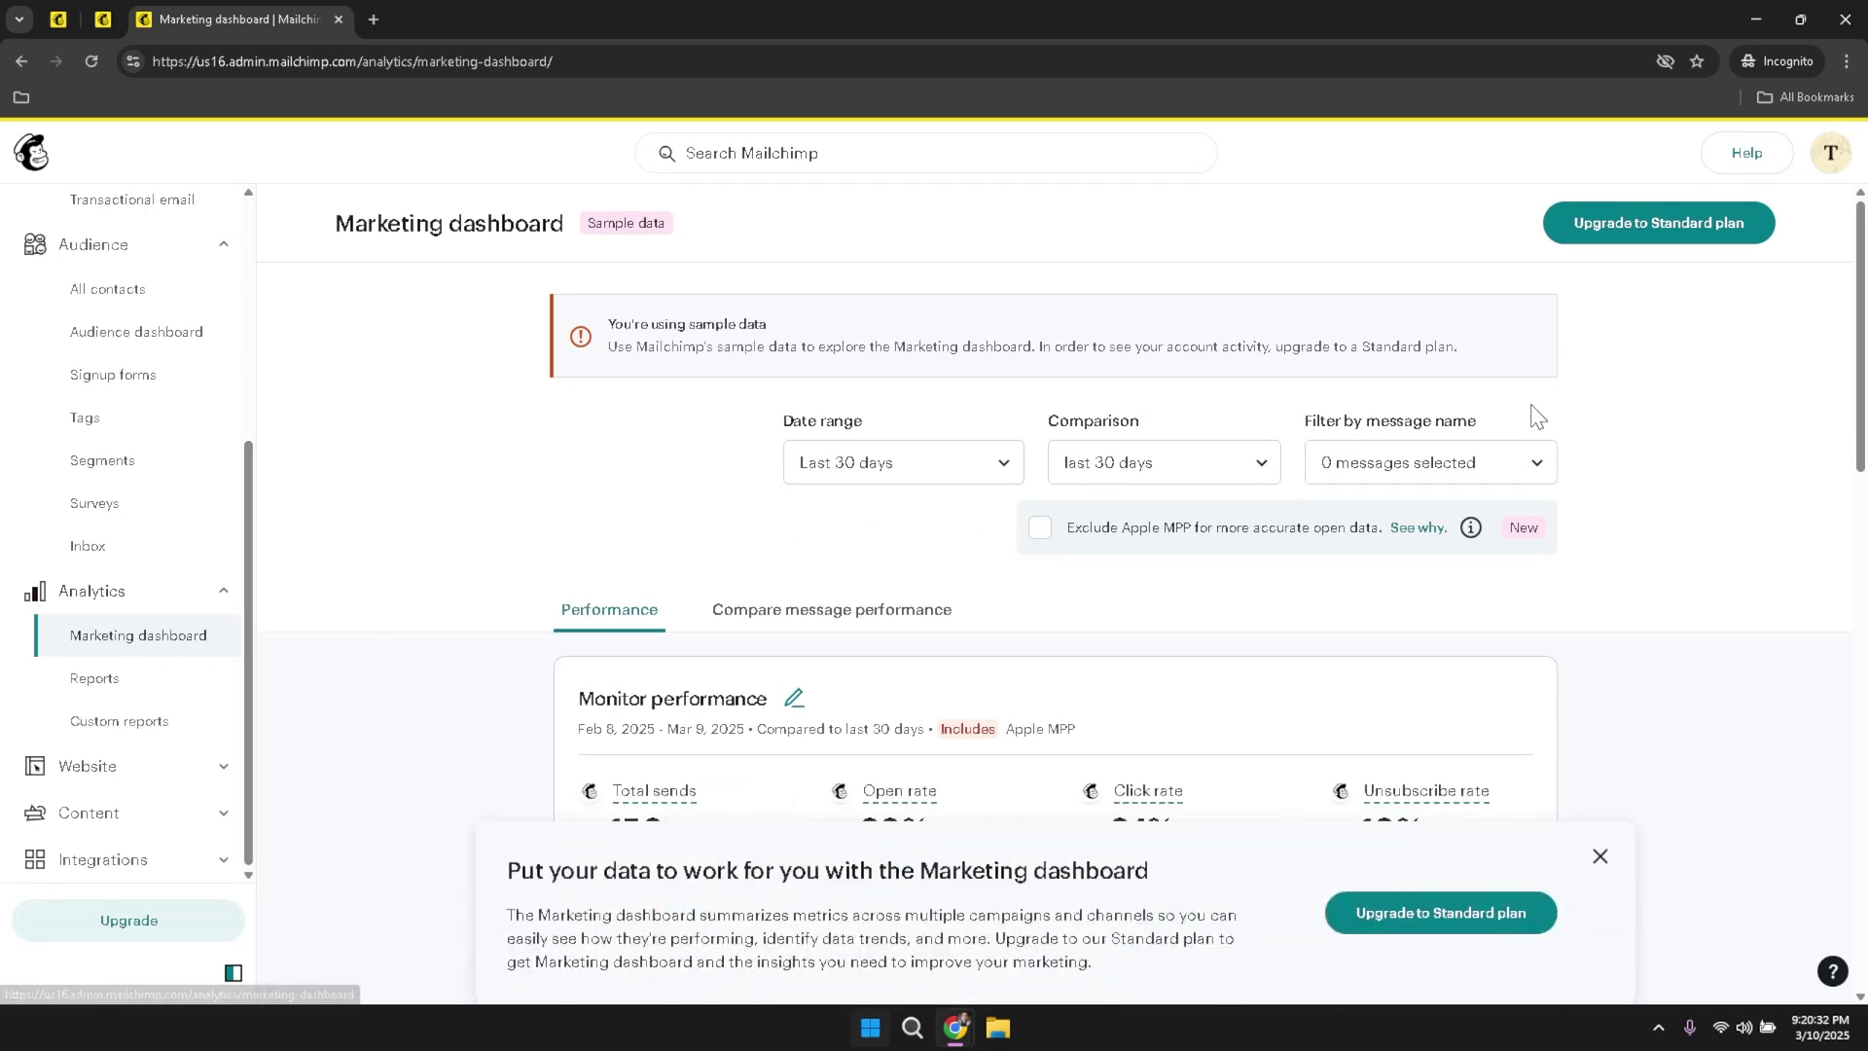
# - Look through the Marketing dashboard, Reports and Custom reports pages of Analytics, dismissing the dashboard's upgrade banner
pyautogui.moveTo(1860, 381); pyautogui.dragTo(1763, 947)
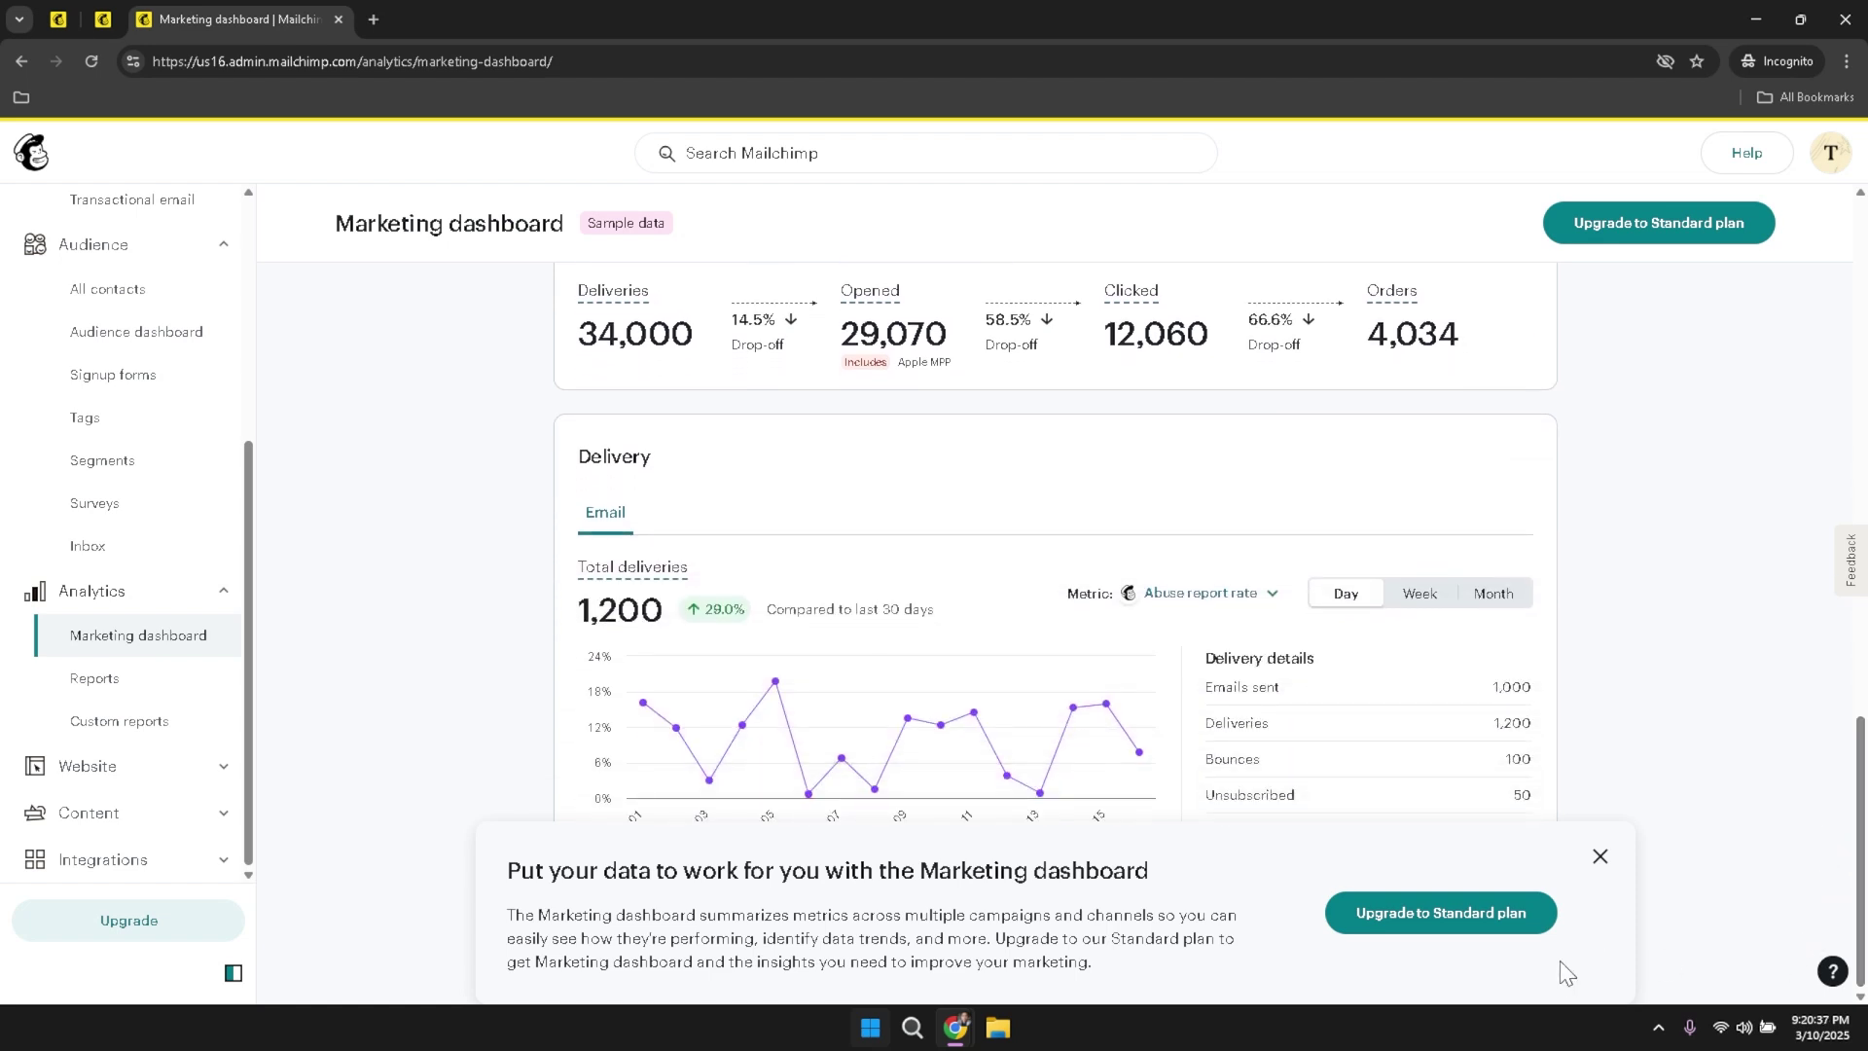
pyautogui.click(1595, 858)
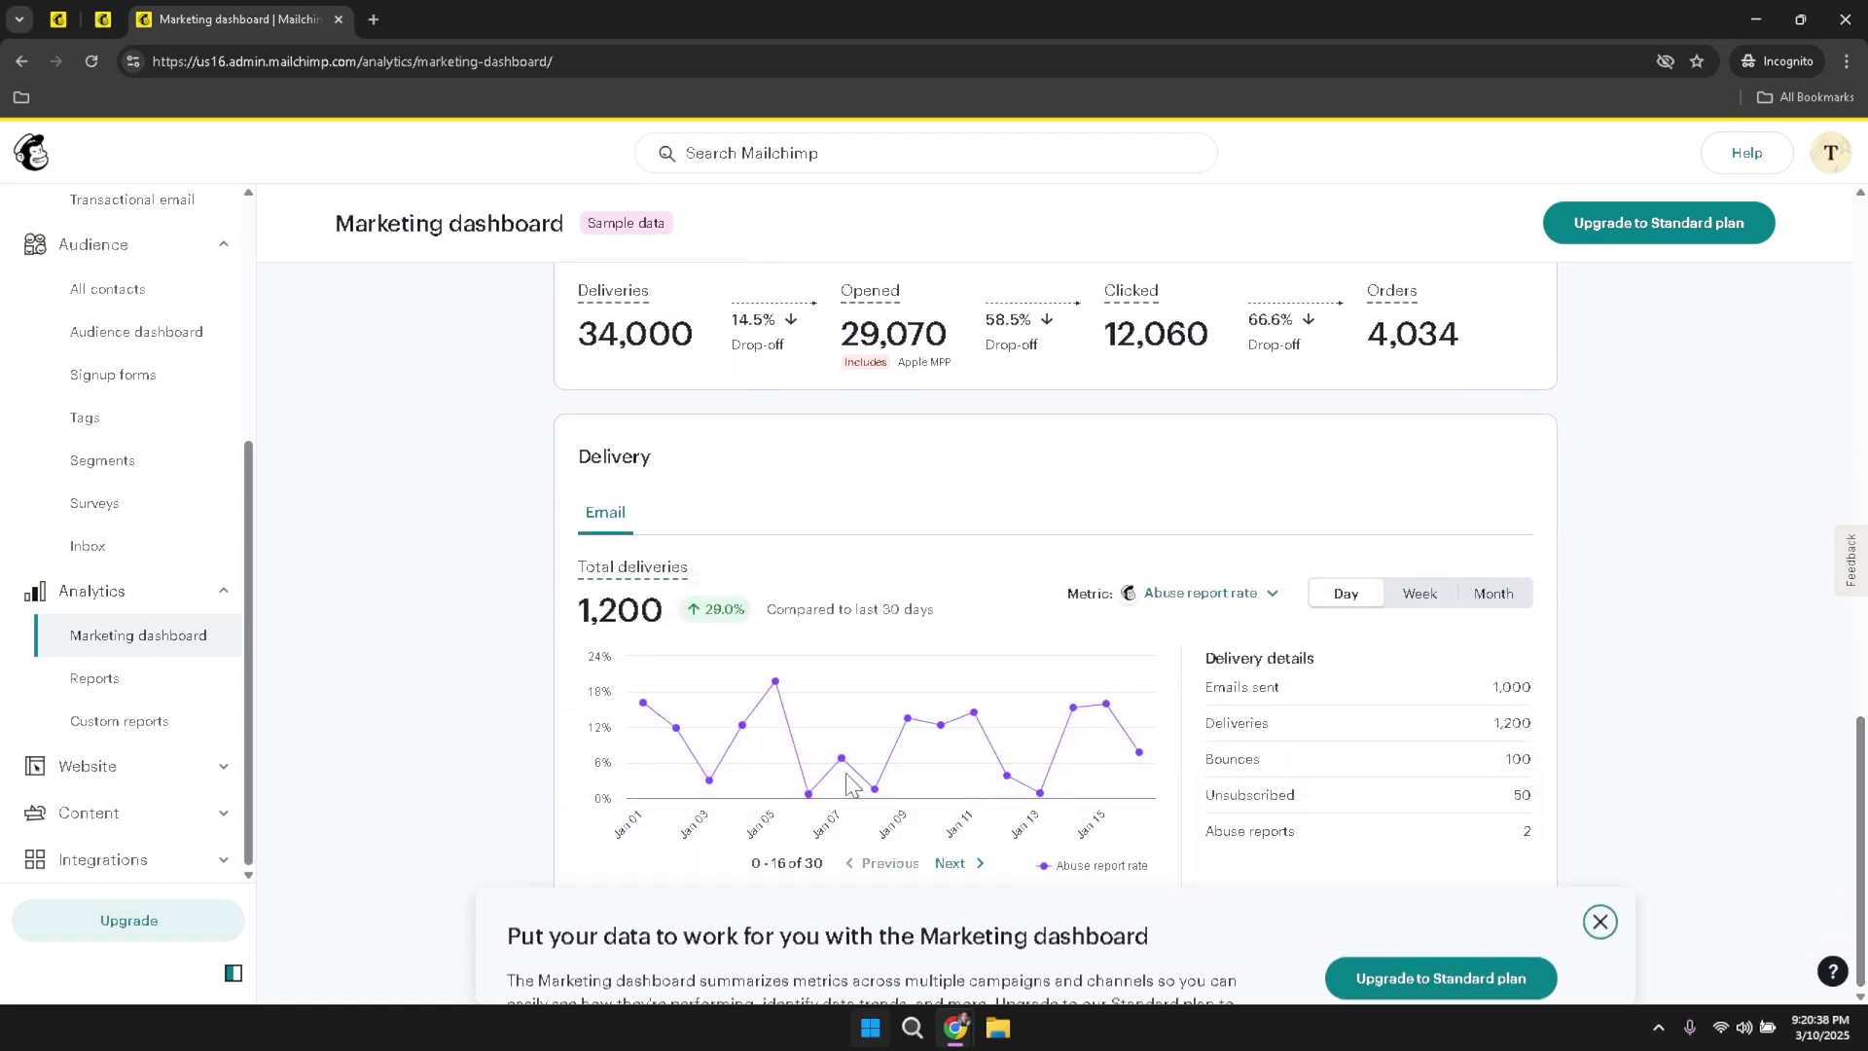
pyautogui.click(95, 681)
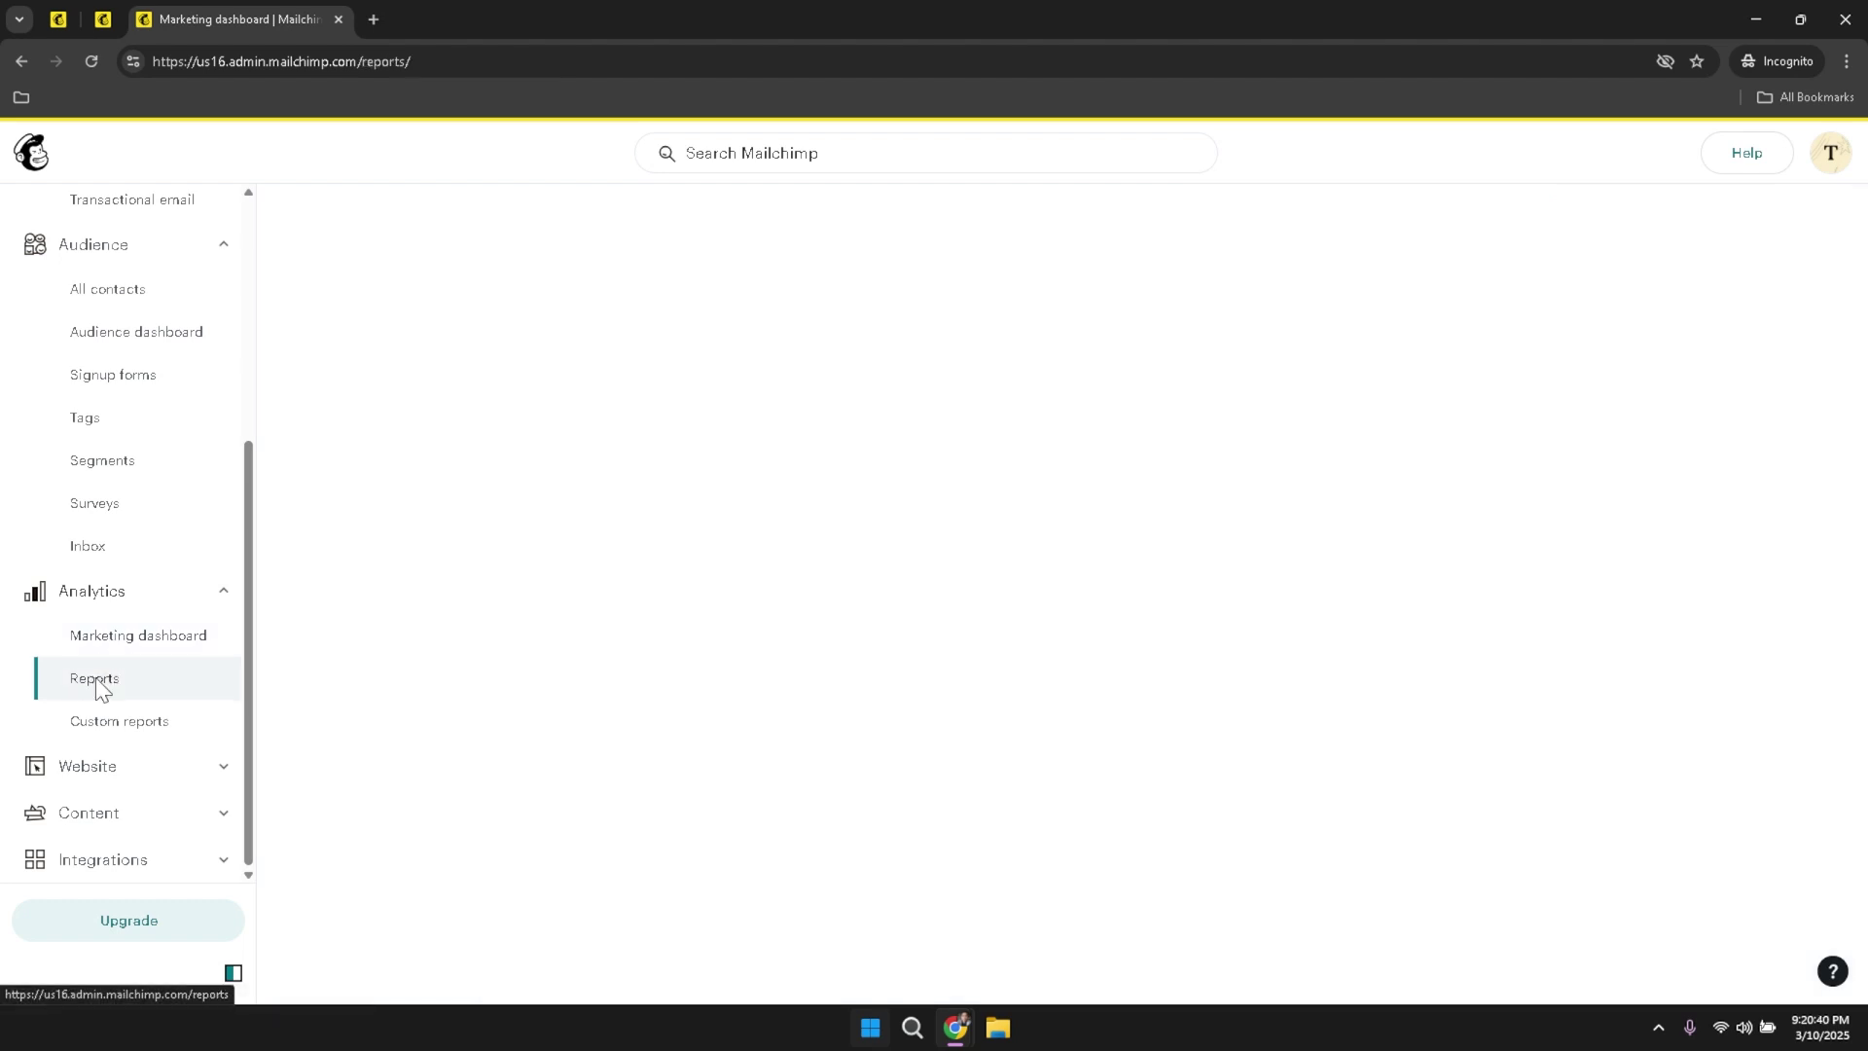
pyautogui.click(96, 735)
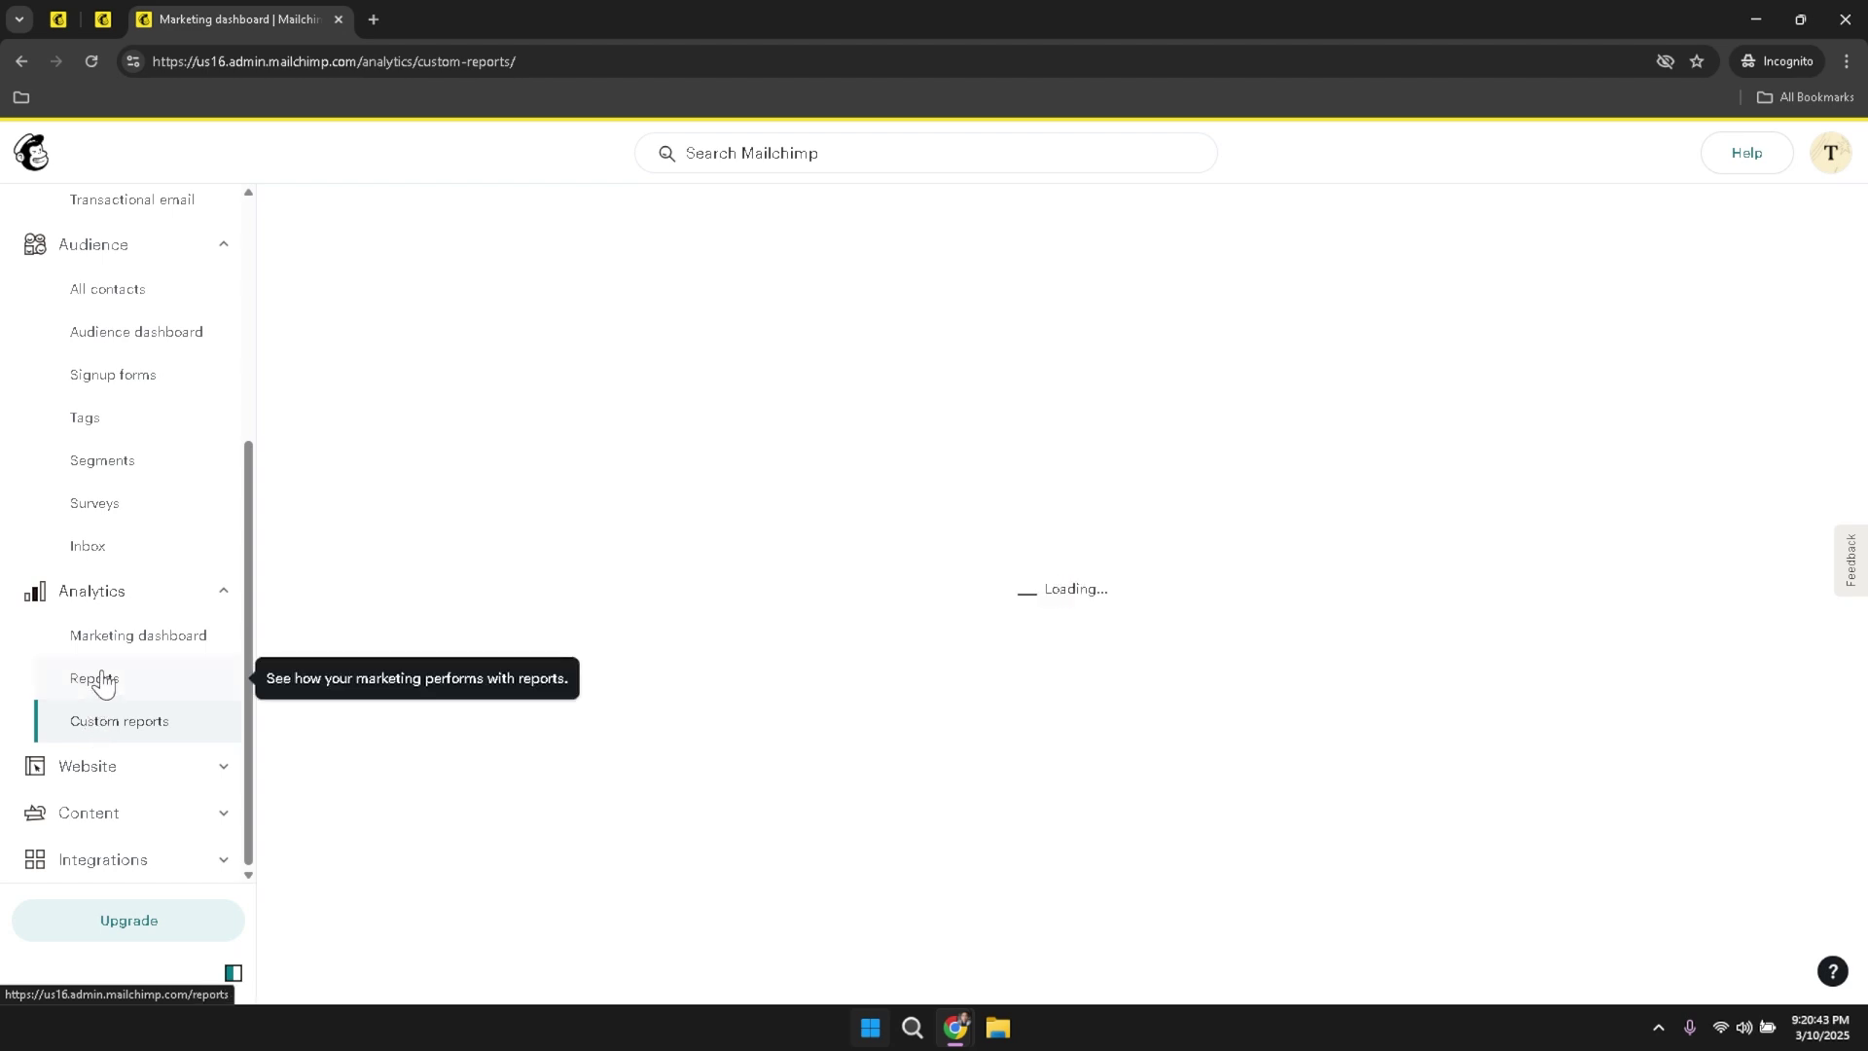
pyautogui.click(105, 681)
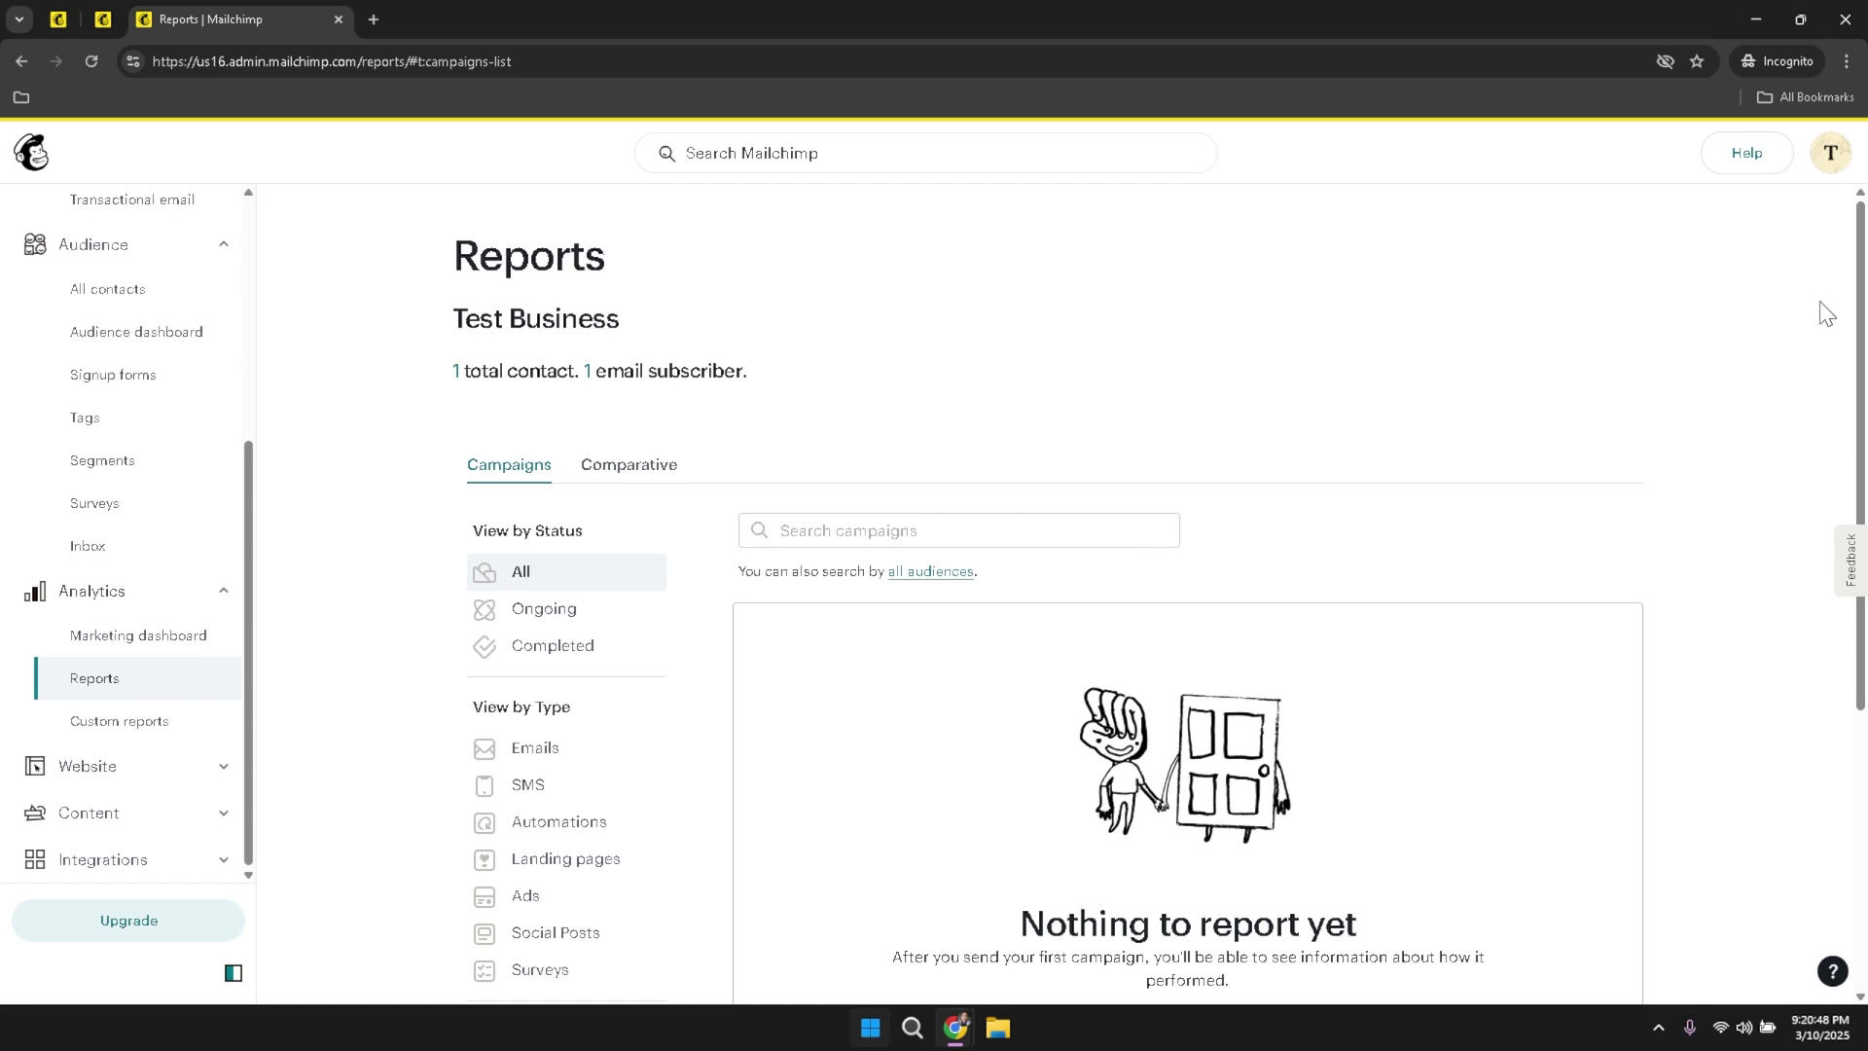
pyautogui.moveTo(1862, 325); pyautogui.dragTo(1819, 308)
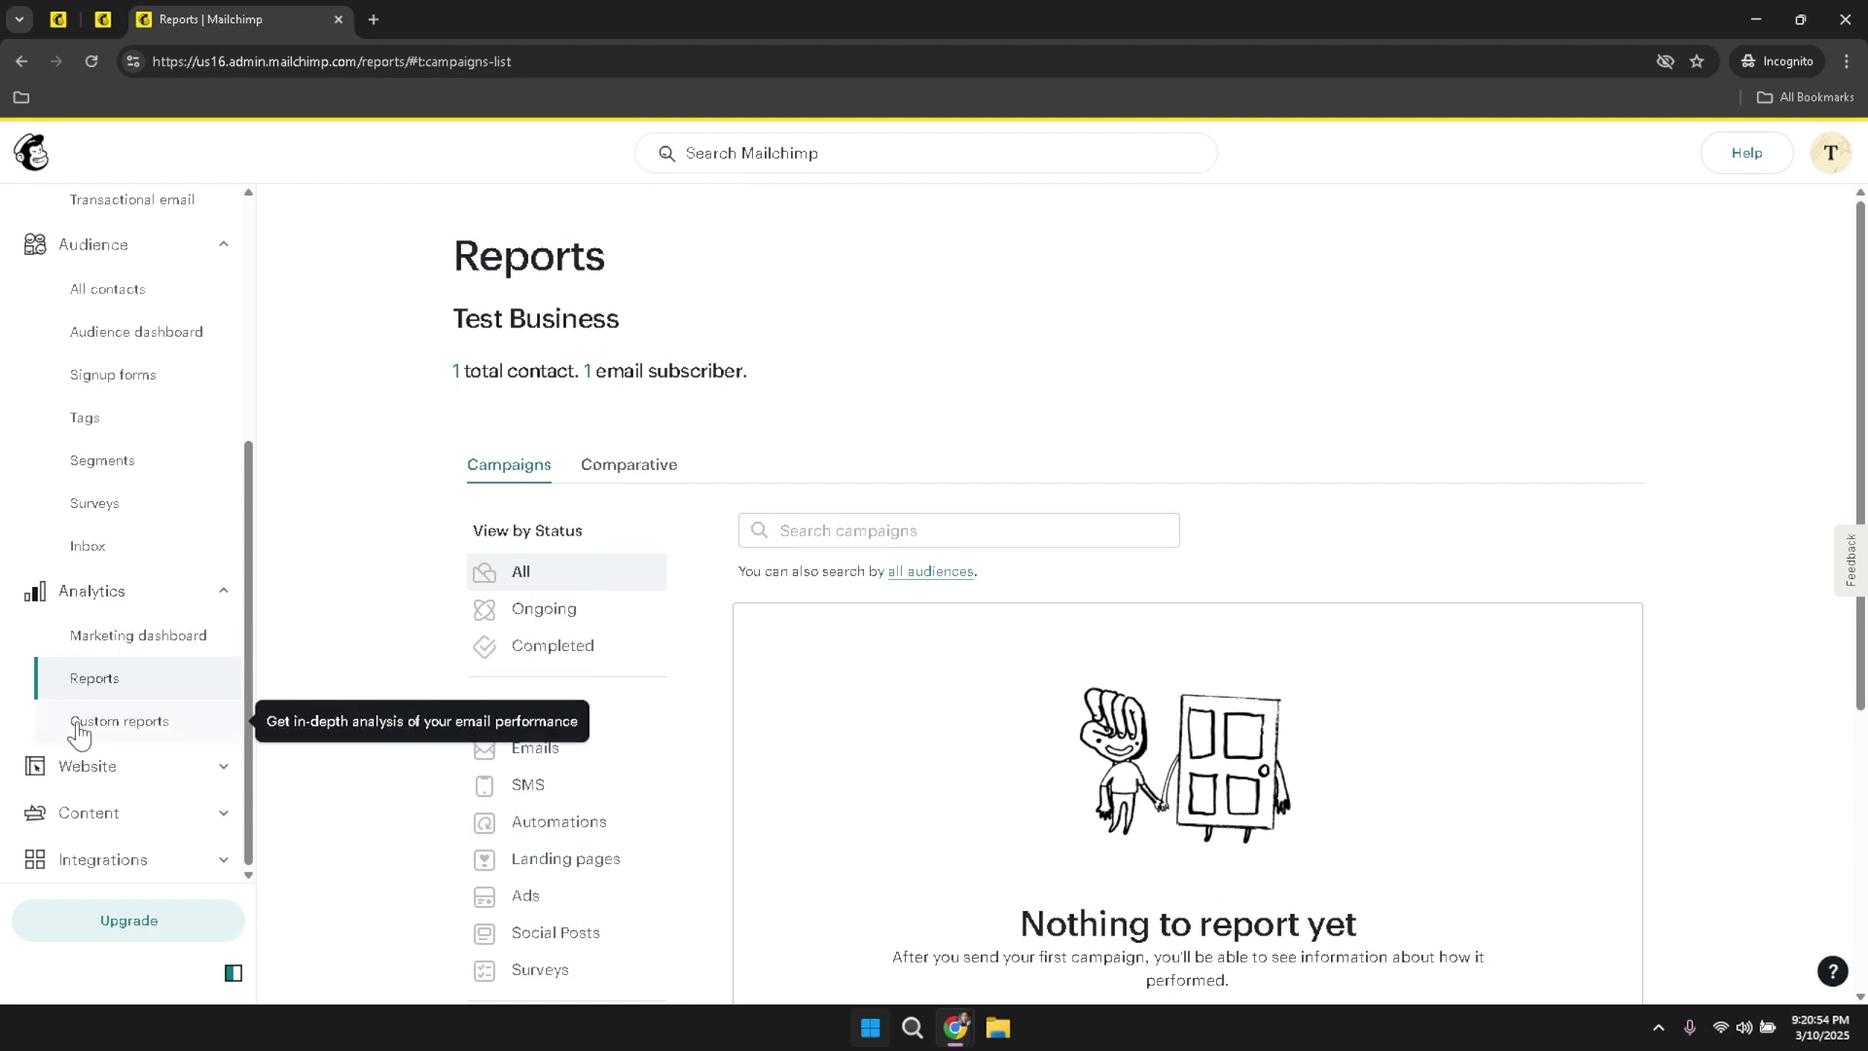
# - View the Website section's main page along with its Settings and Reports pages
pyautogui.click(79, 767)
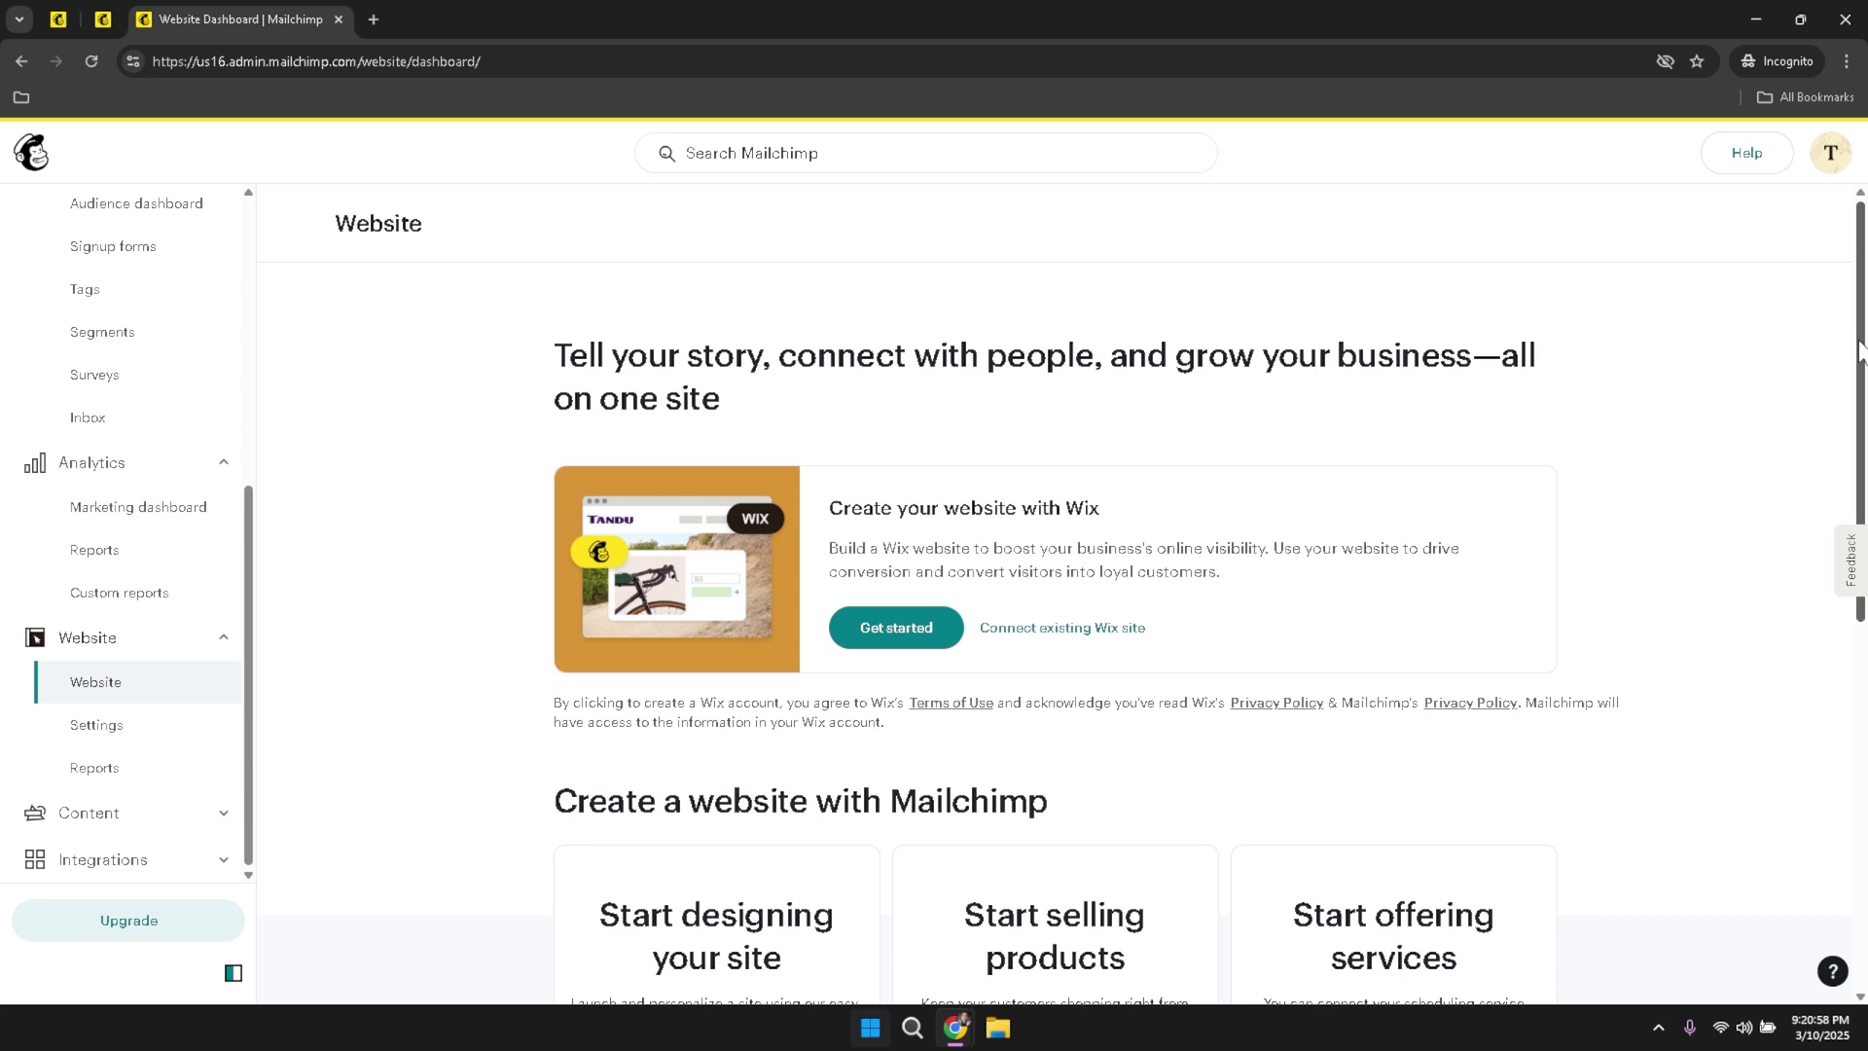
pyautogui.moveTo(1859, 350)
pyautogui.mouseDown()
pyautogui.moveTo(1804, 749)
pyautogui.moveTo(1818, 418)
pyautogui.moveTo(1858, 331)
pyautogui.mouseUp()
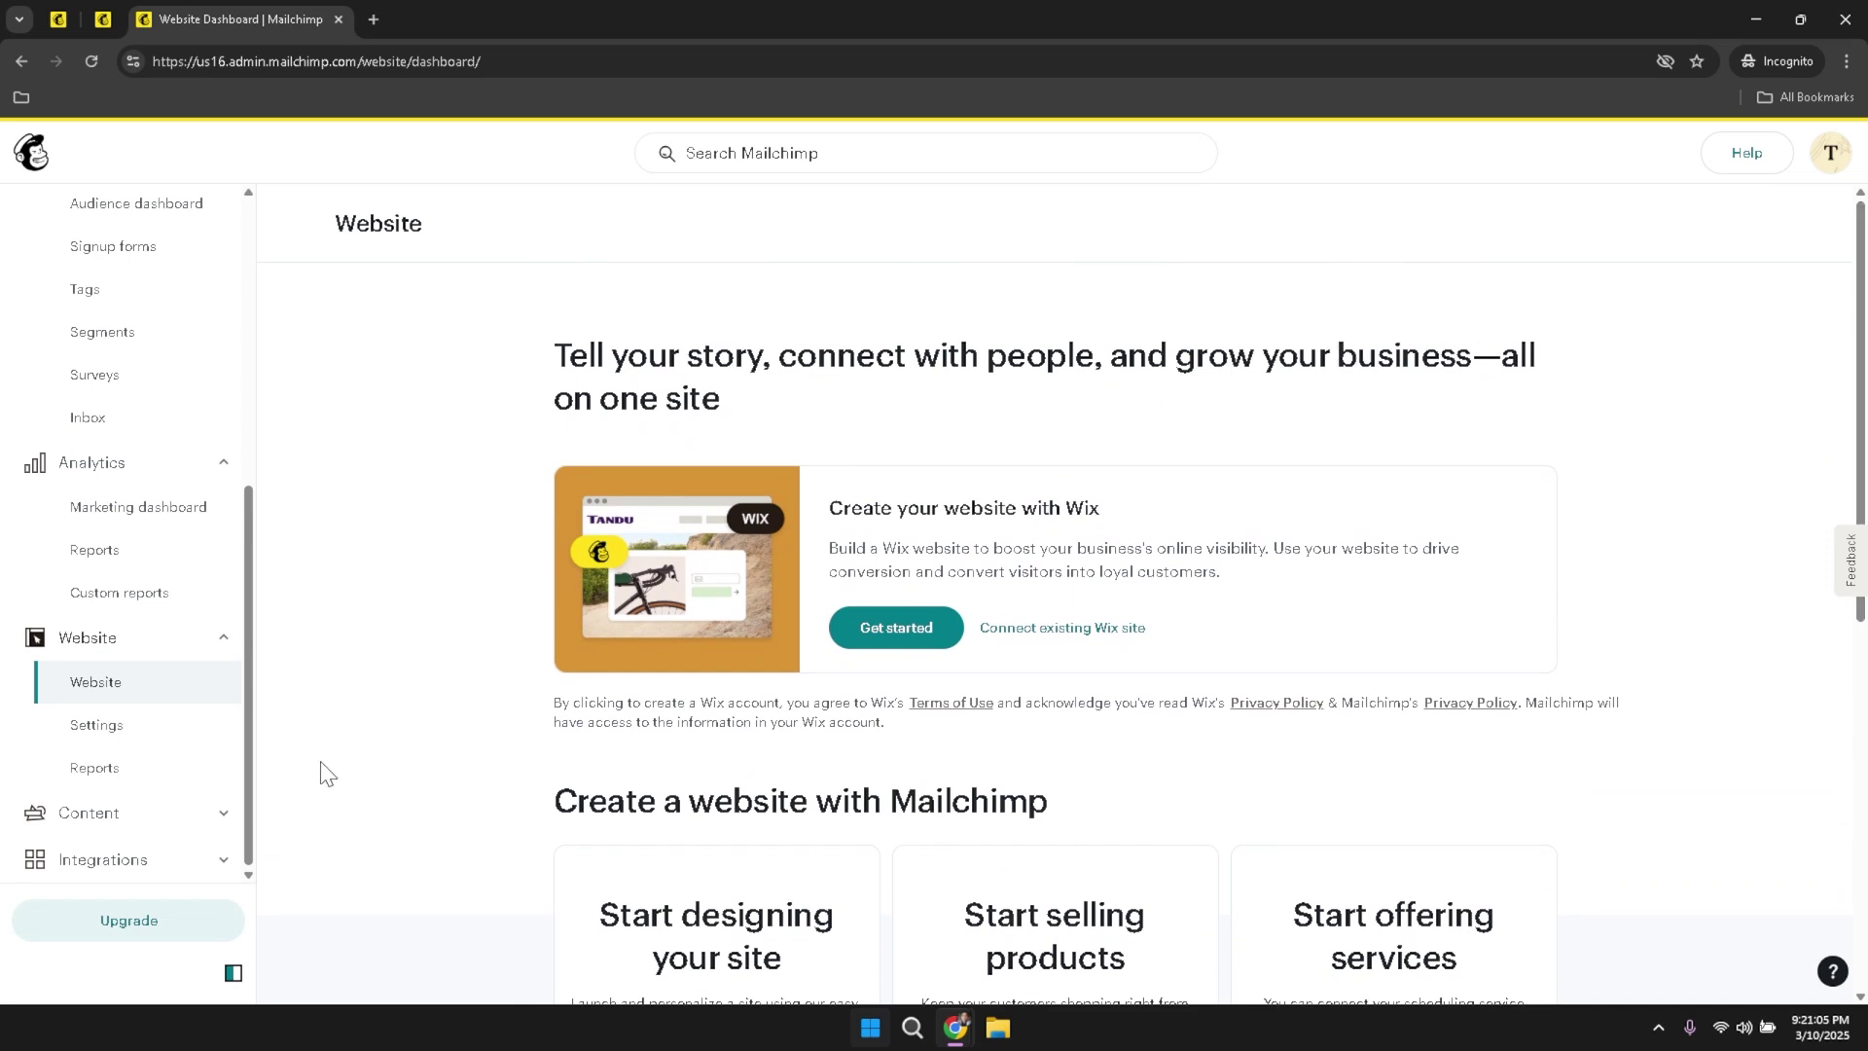
pyautogui.click(107, 740)
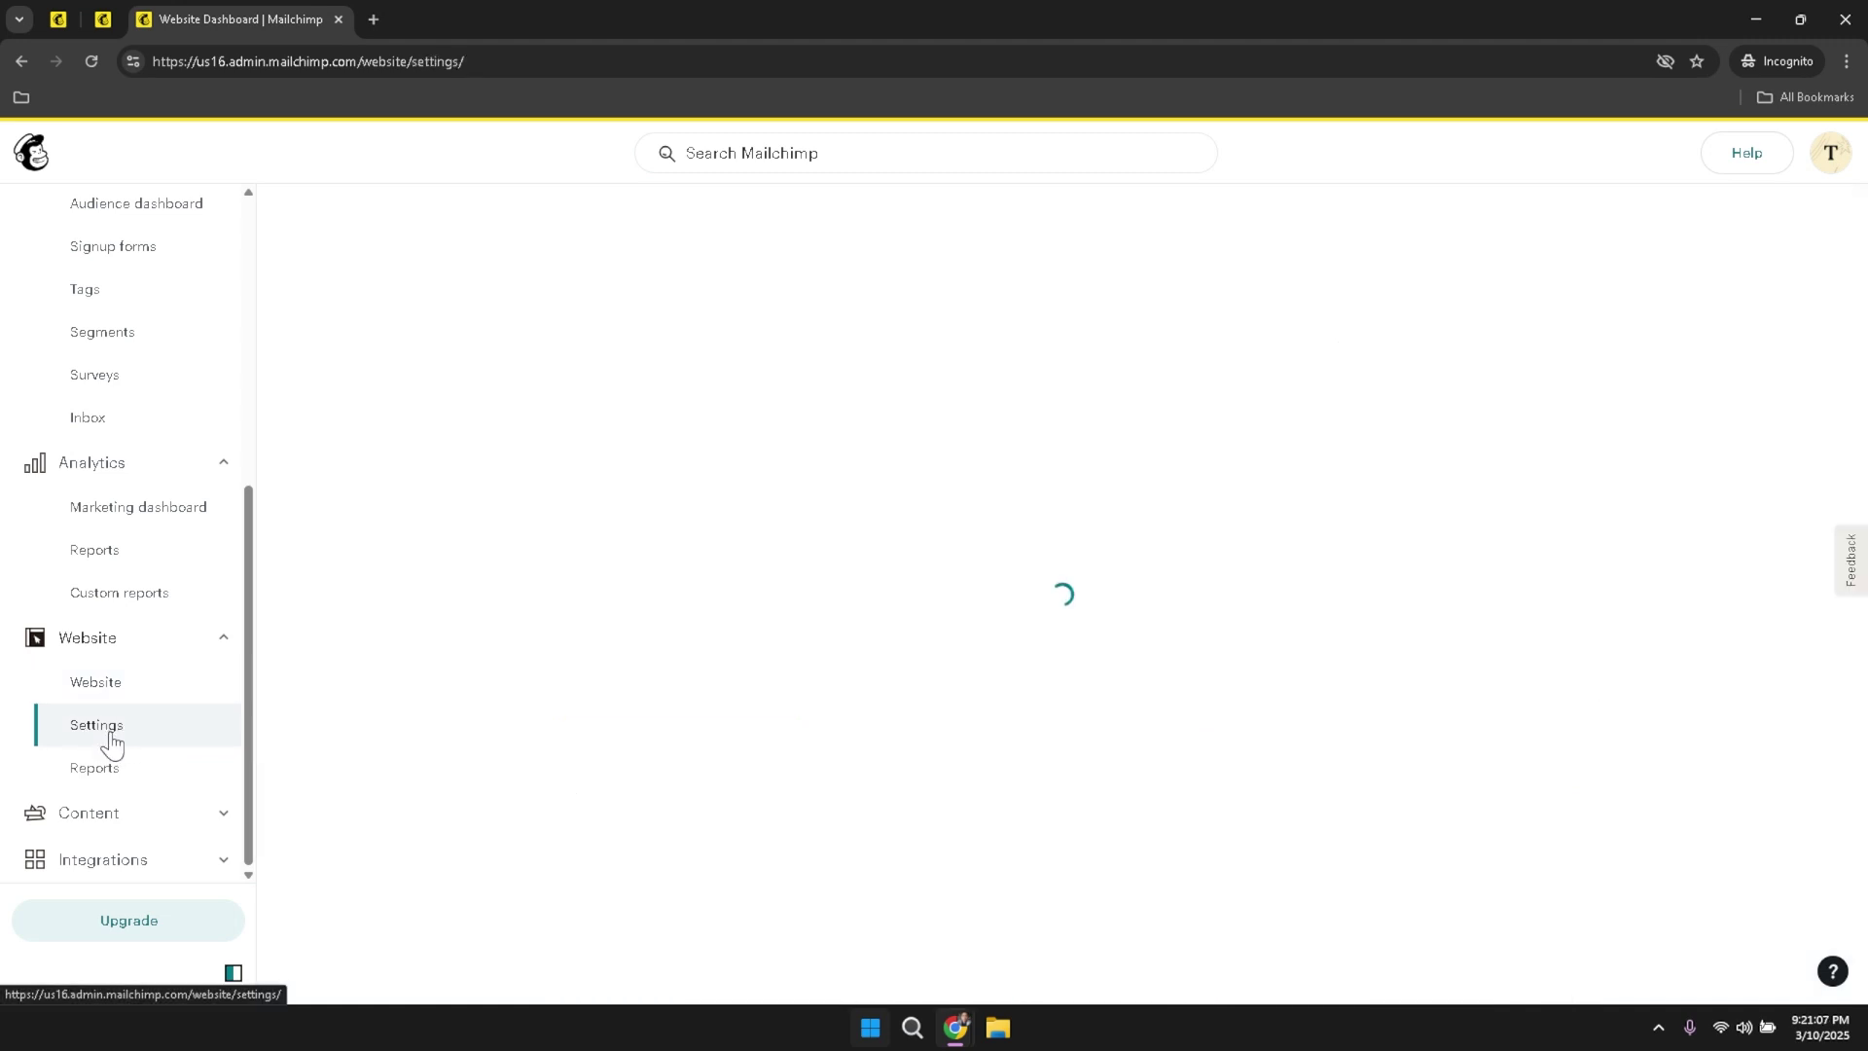
pyautogui.click(87, 773)
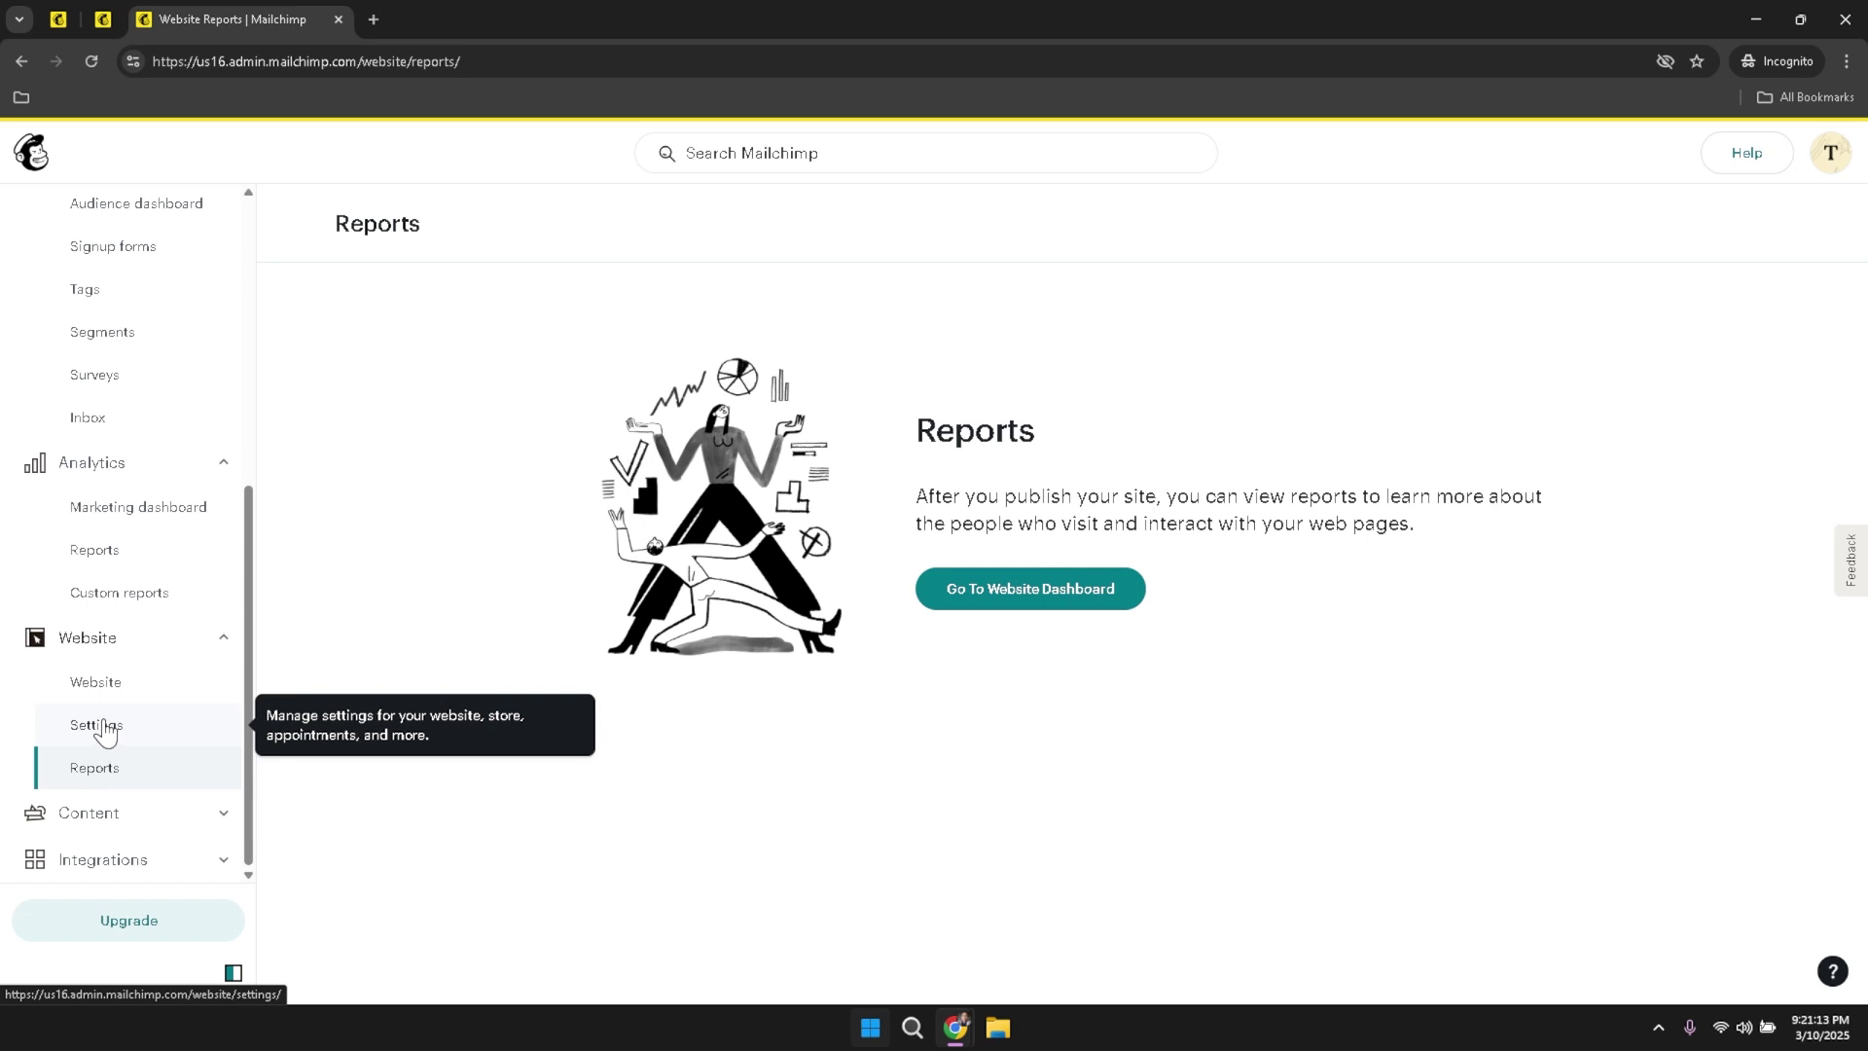
pyautogui.click(109, 730)
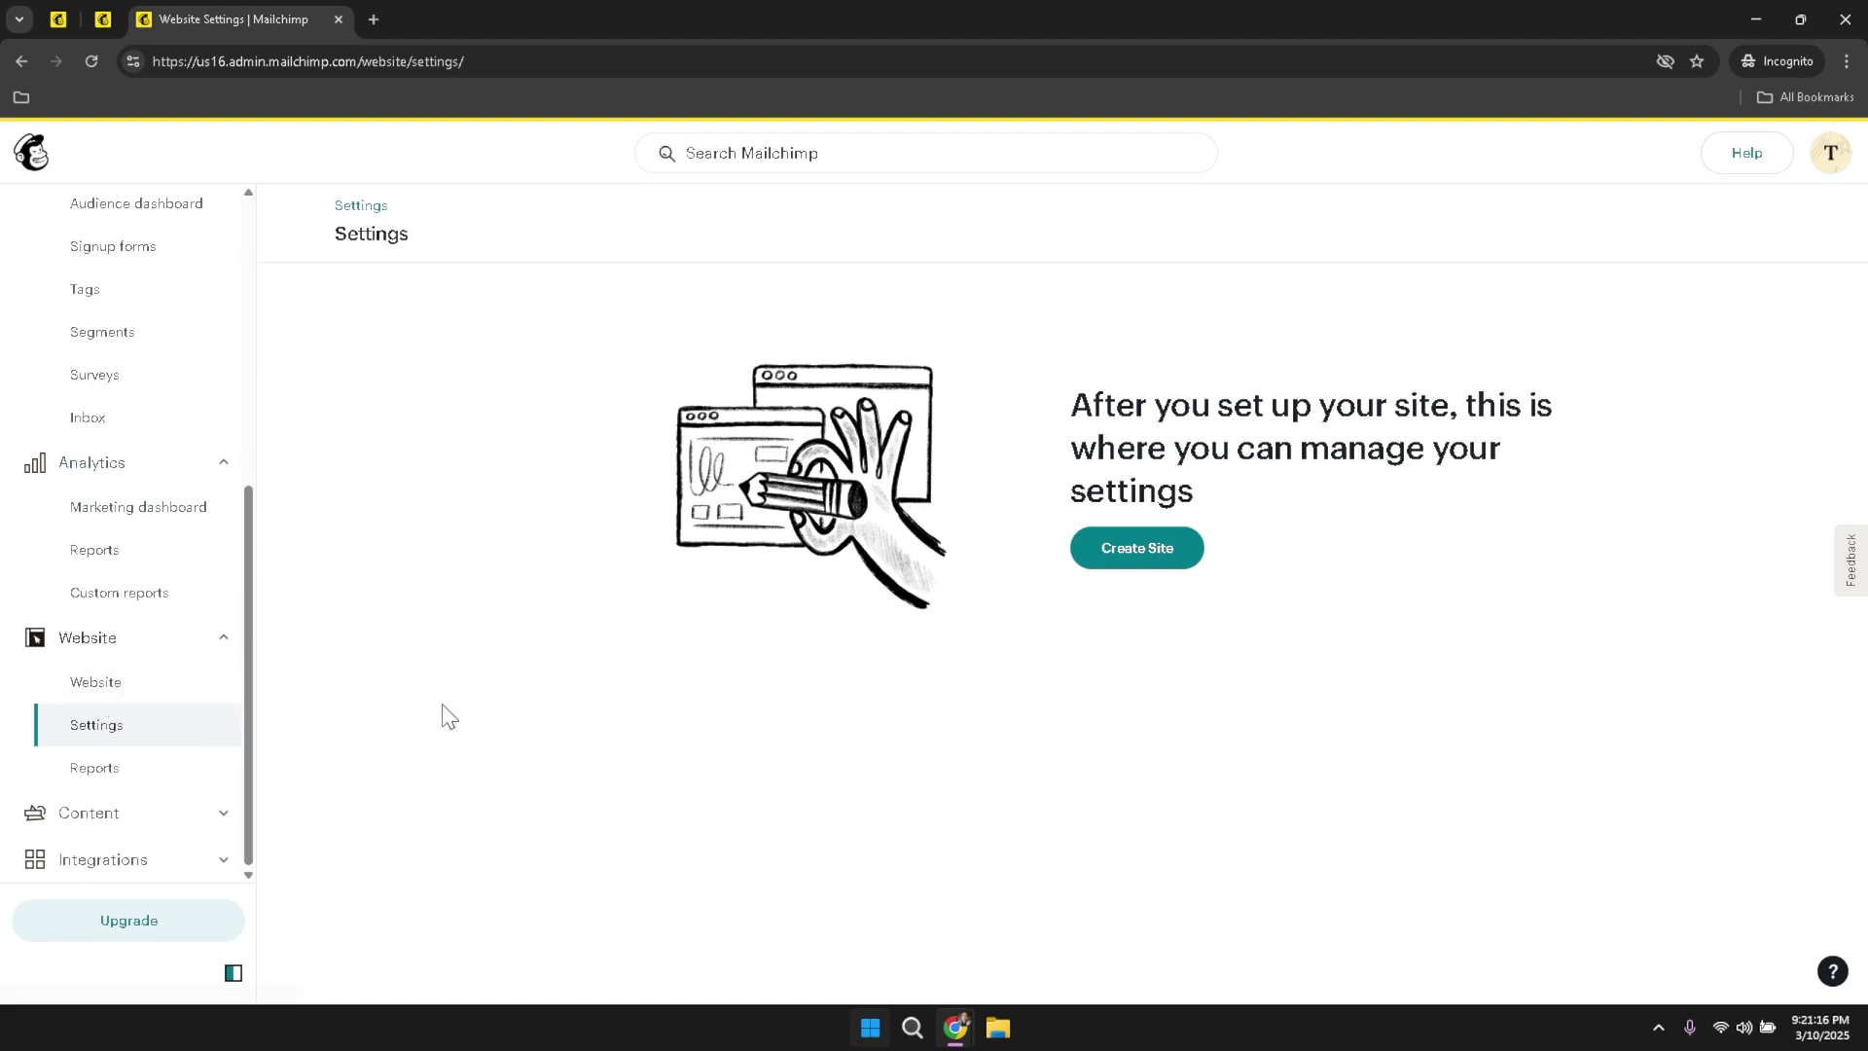
pyautogui.click(127, 763)
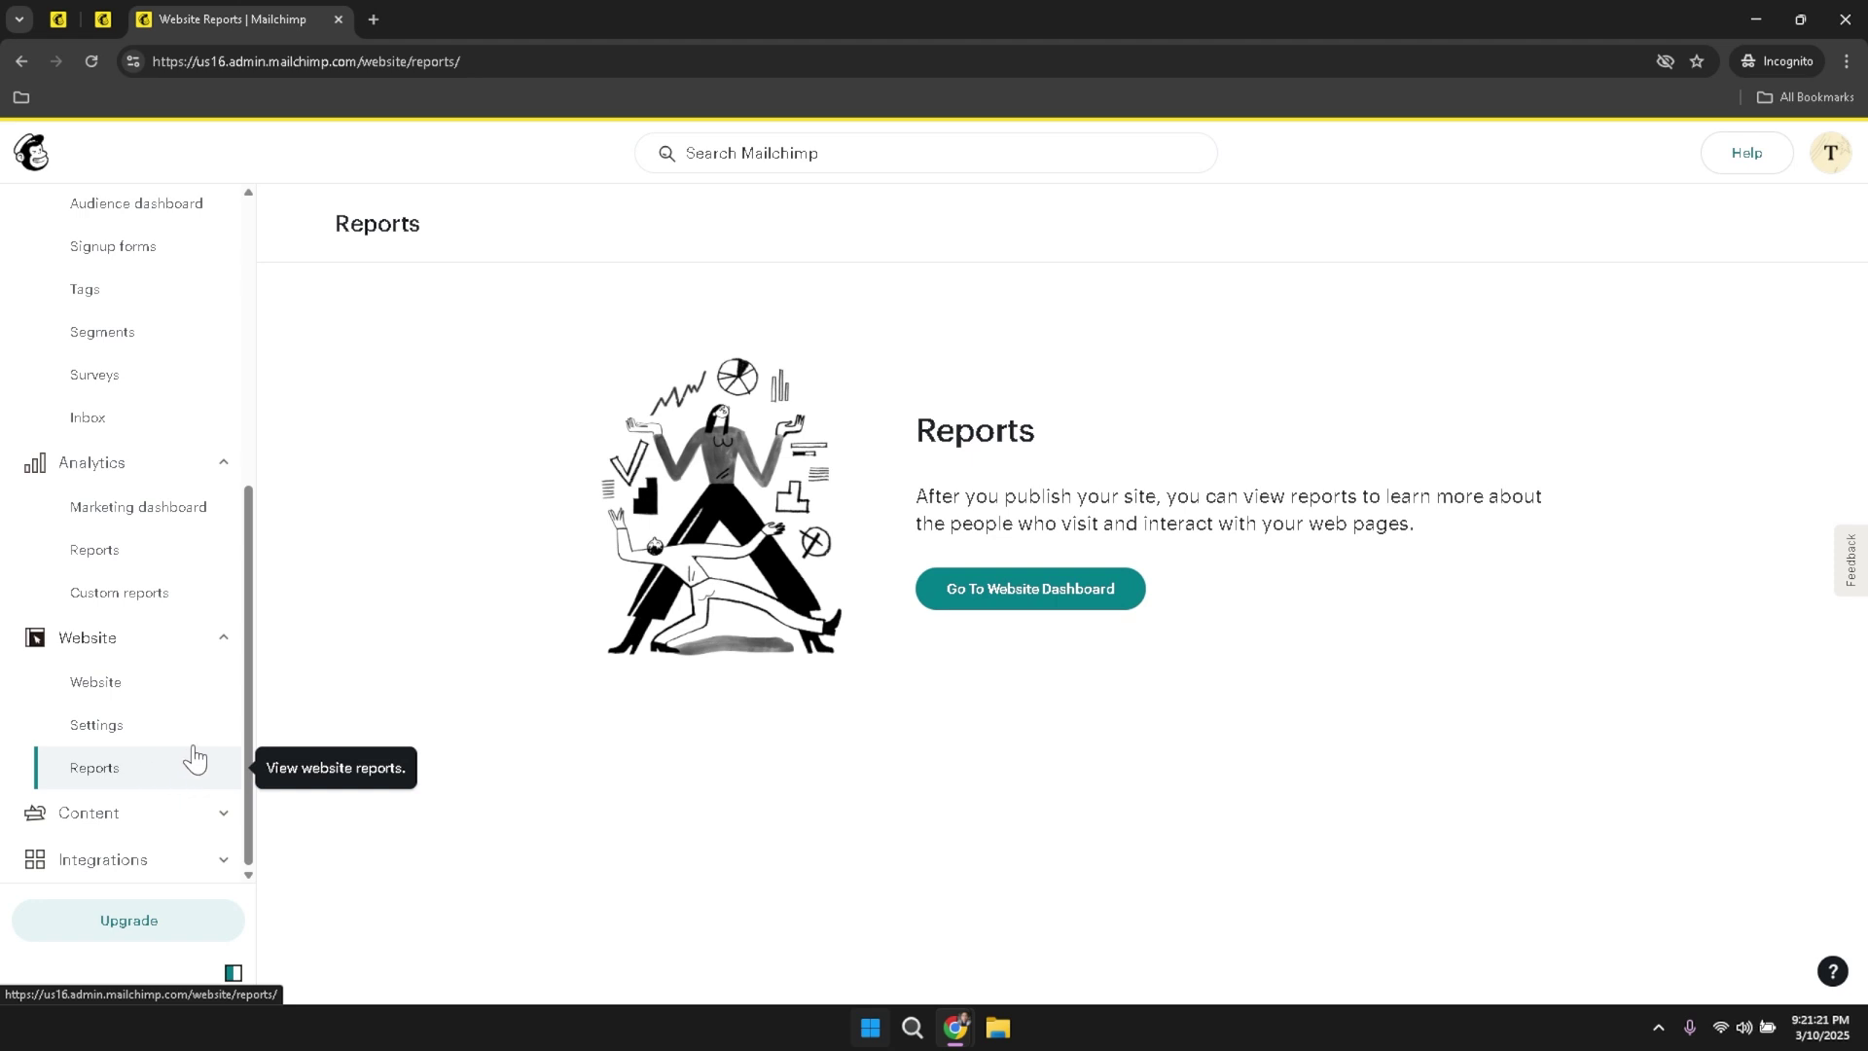
# - Bring up Creative Assistant in the Content section and collapse the Analytics, Website, Audience, Campaigns and Automations groups in the navigation
pyautogui.click(224, 463)
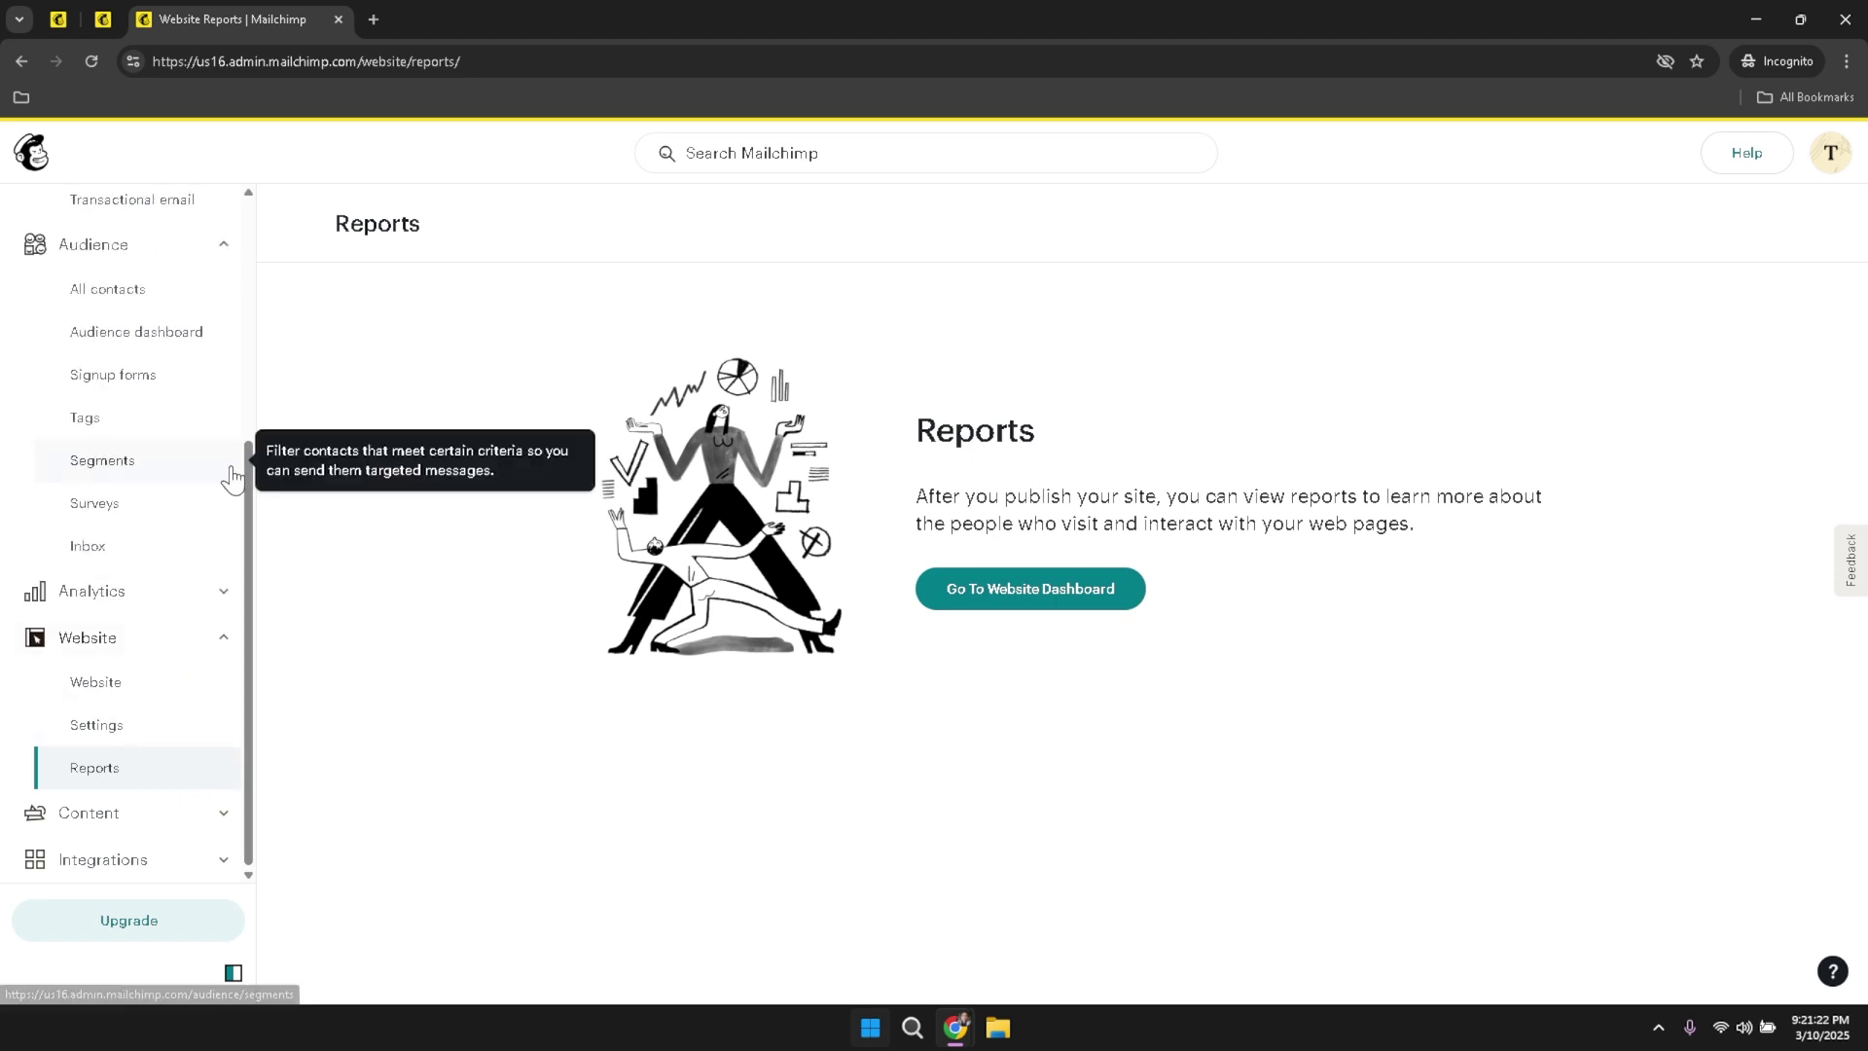
pyautogui.click(223, 638)
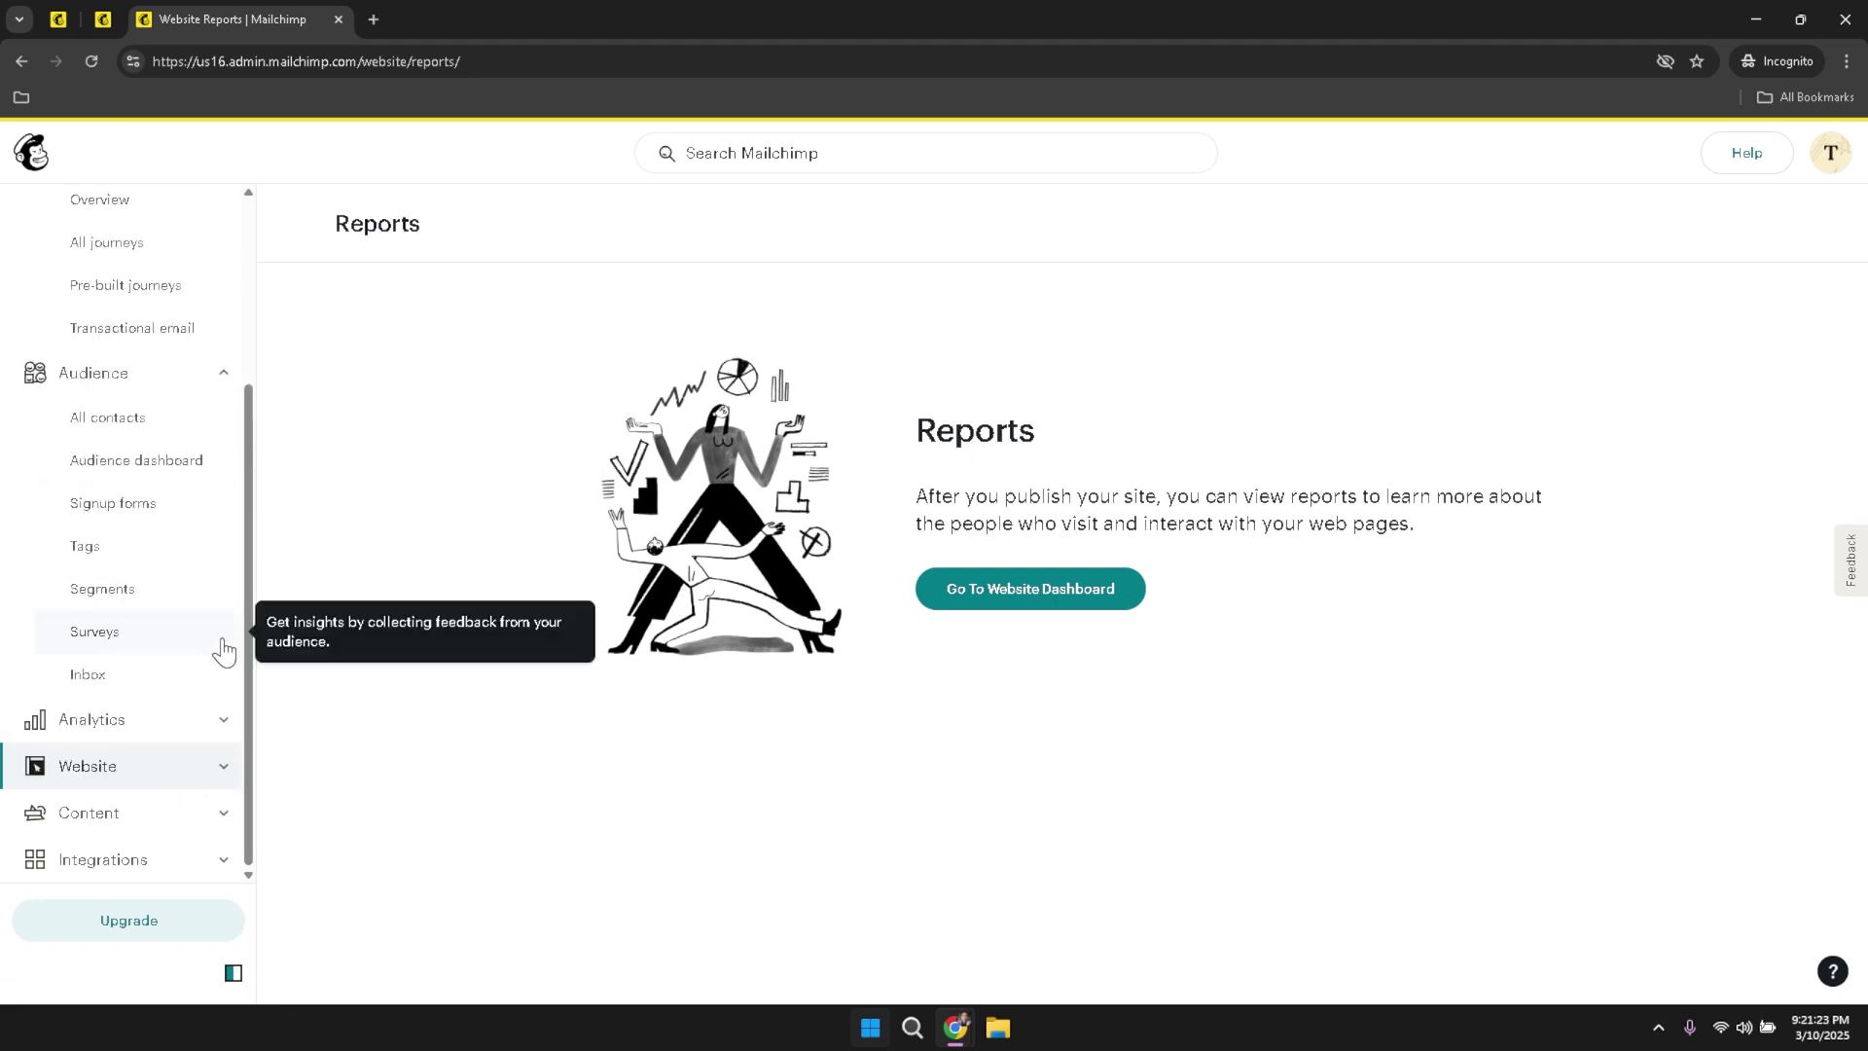
pyautogui.click(216, 815)
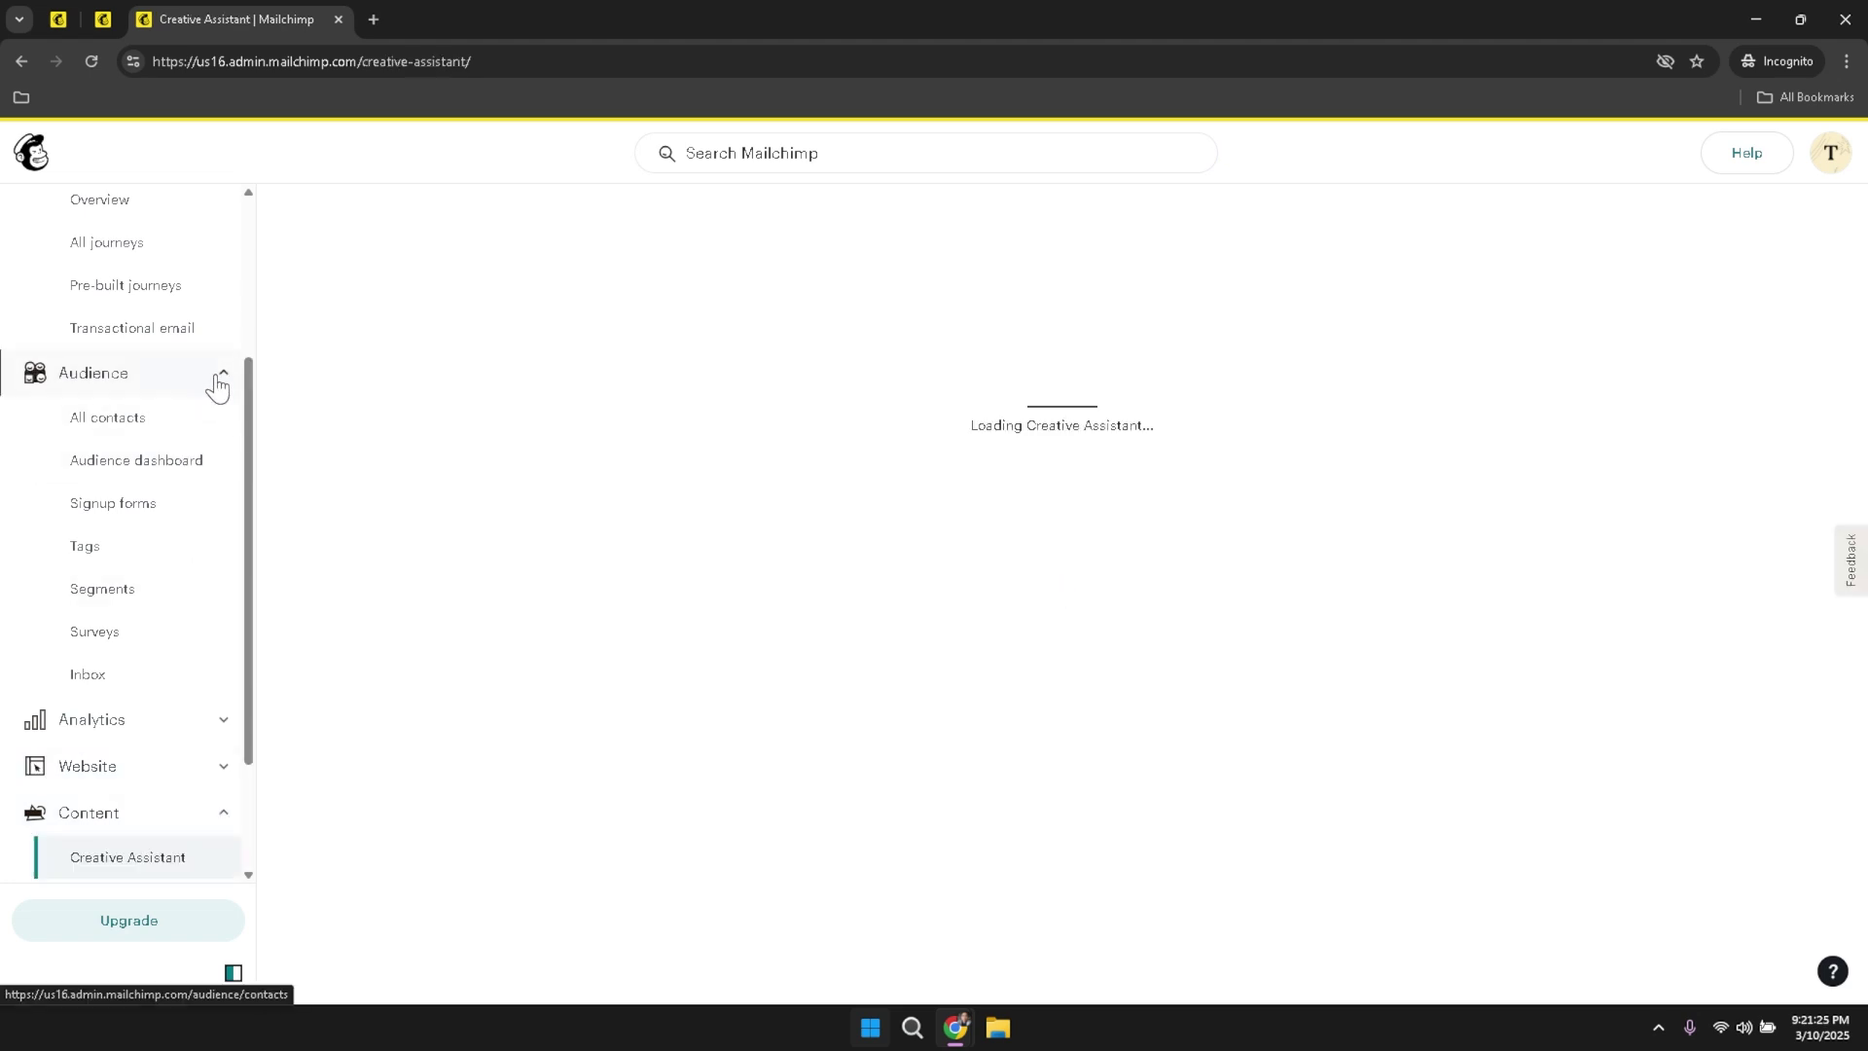
pyautogui.click(216, 386)
pyautogui.scroll(2, 217, 405)
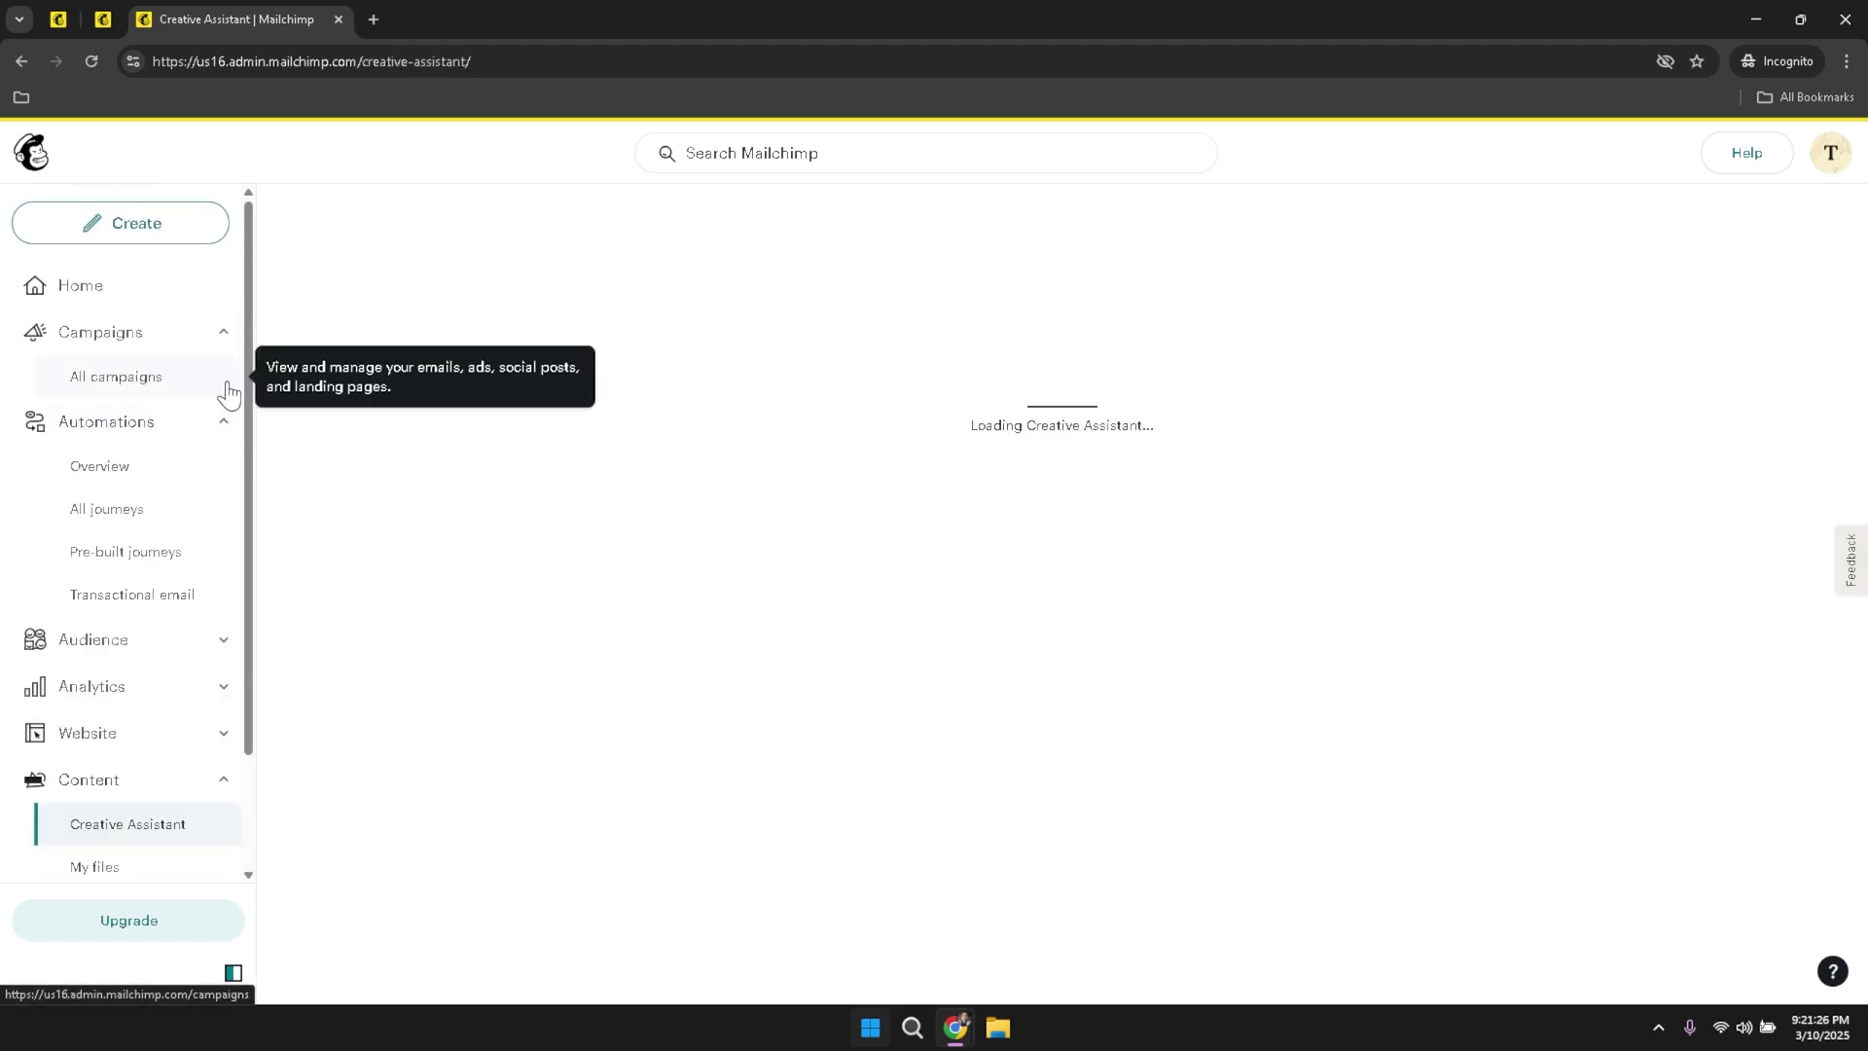
pyautogui.click(220, 336)
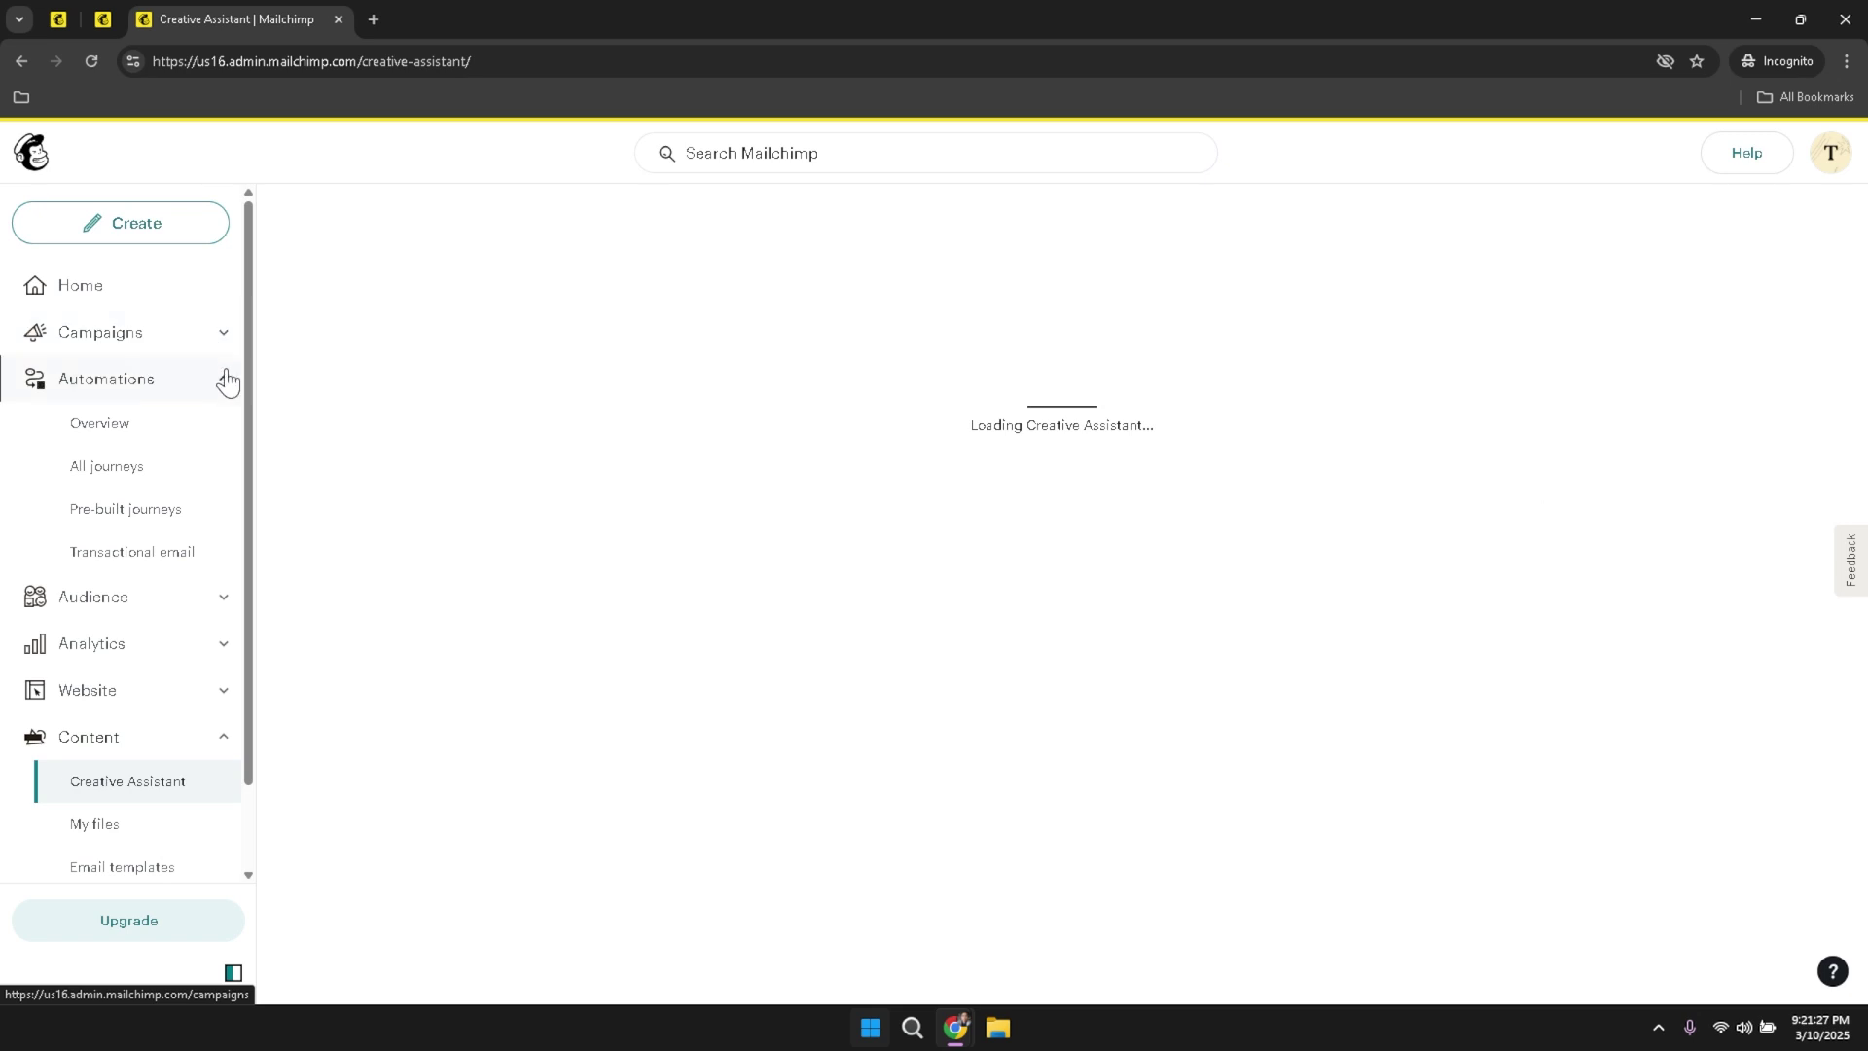
pyautogui.click(228, 381)
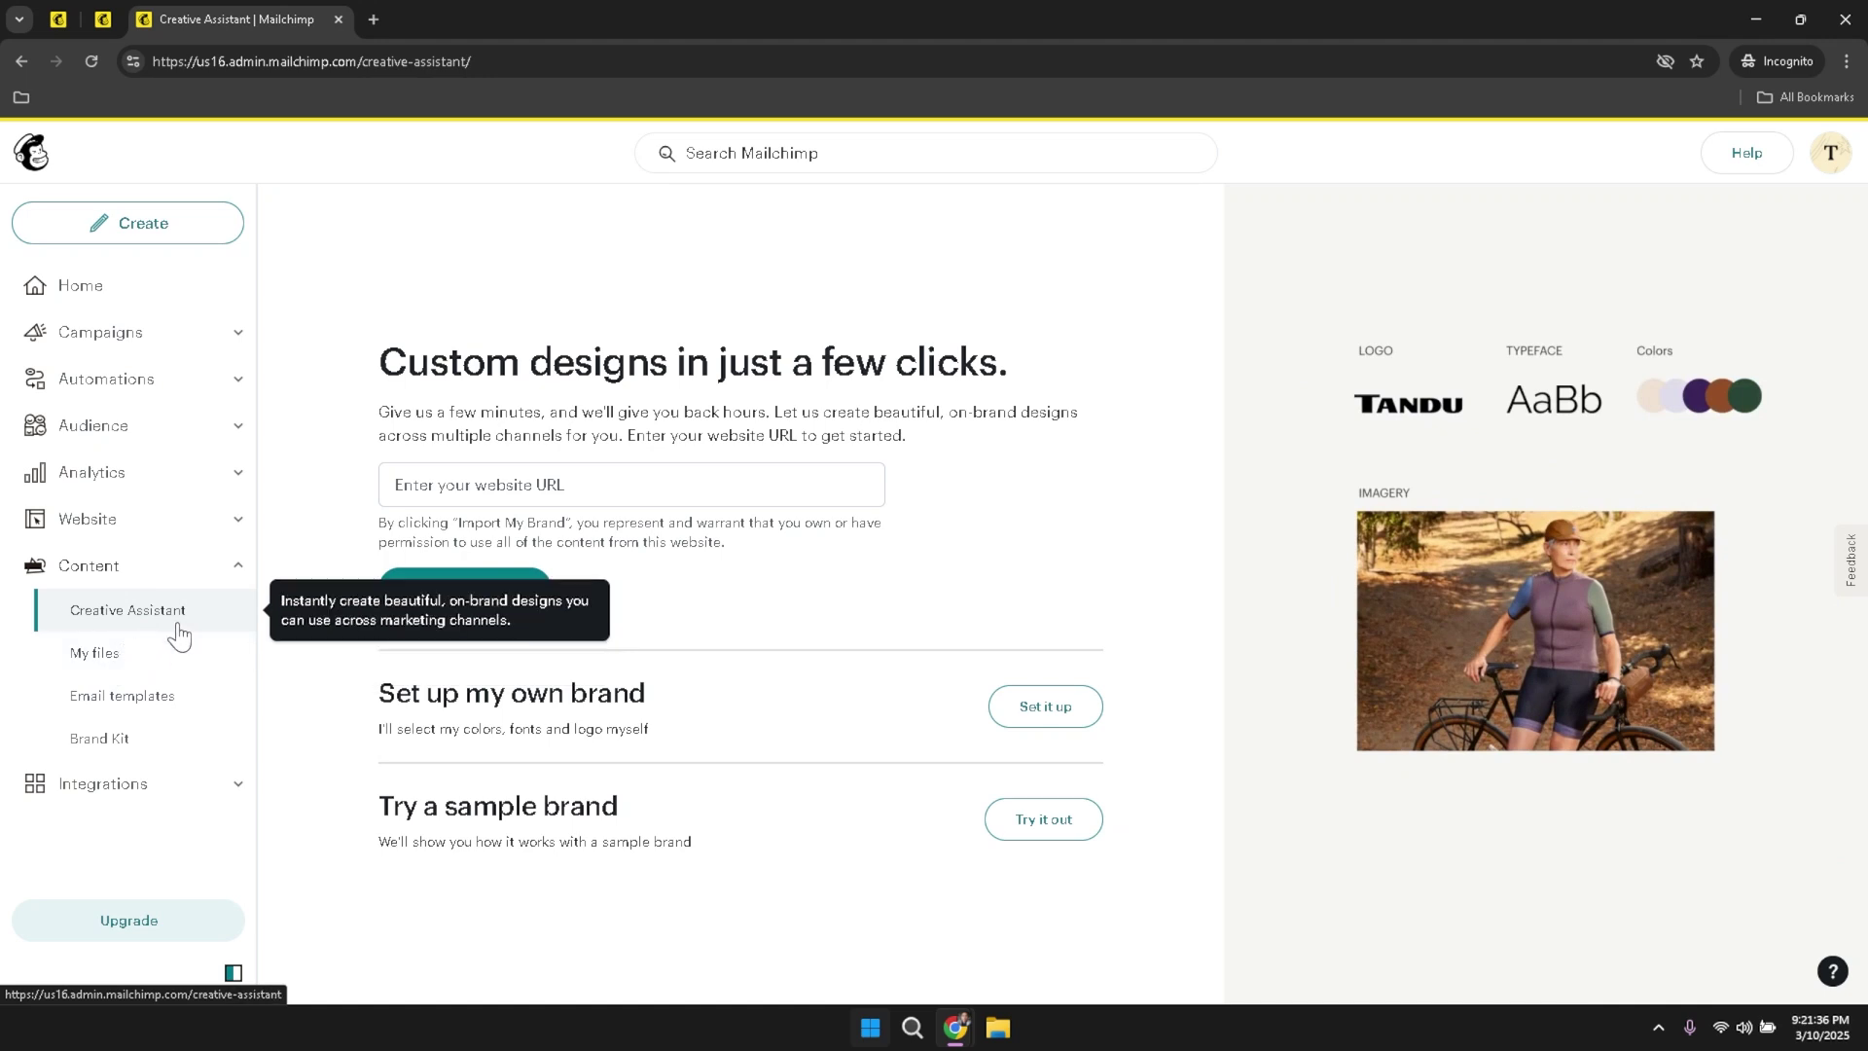
# - Look through the Content section's My files, Email templates, Creative Assistant and Brand Kit pages
pyautogui.click(113, 653)
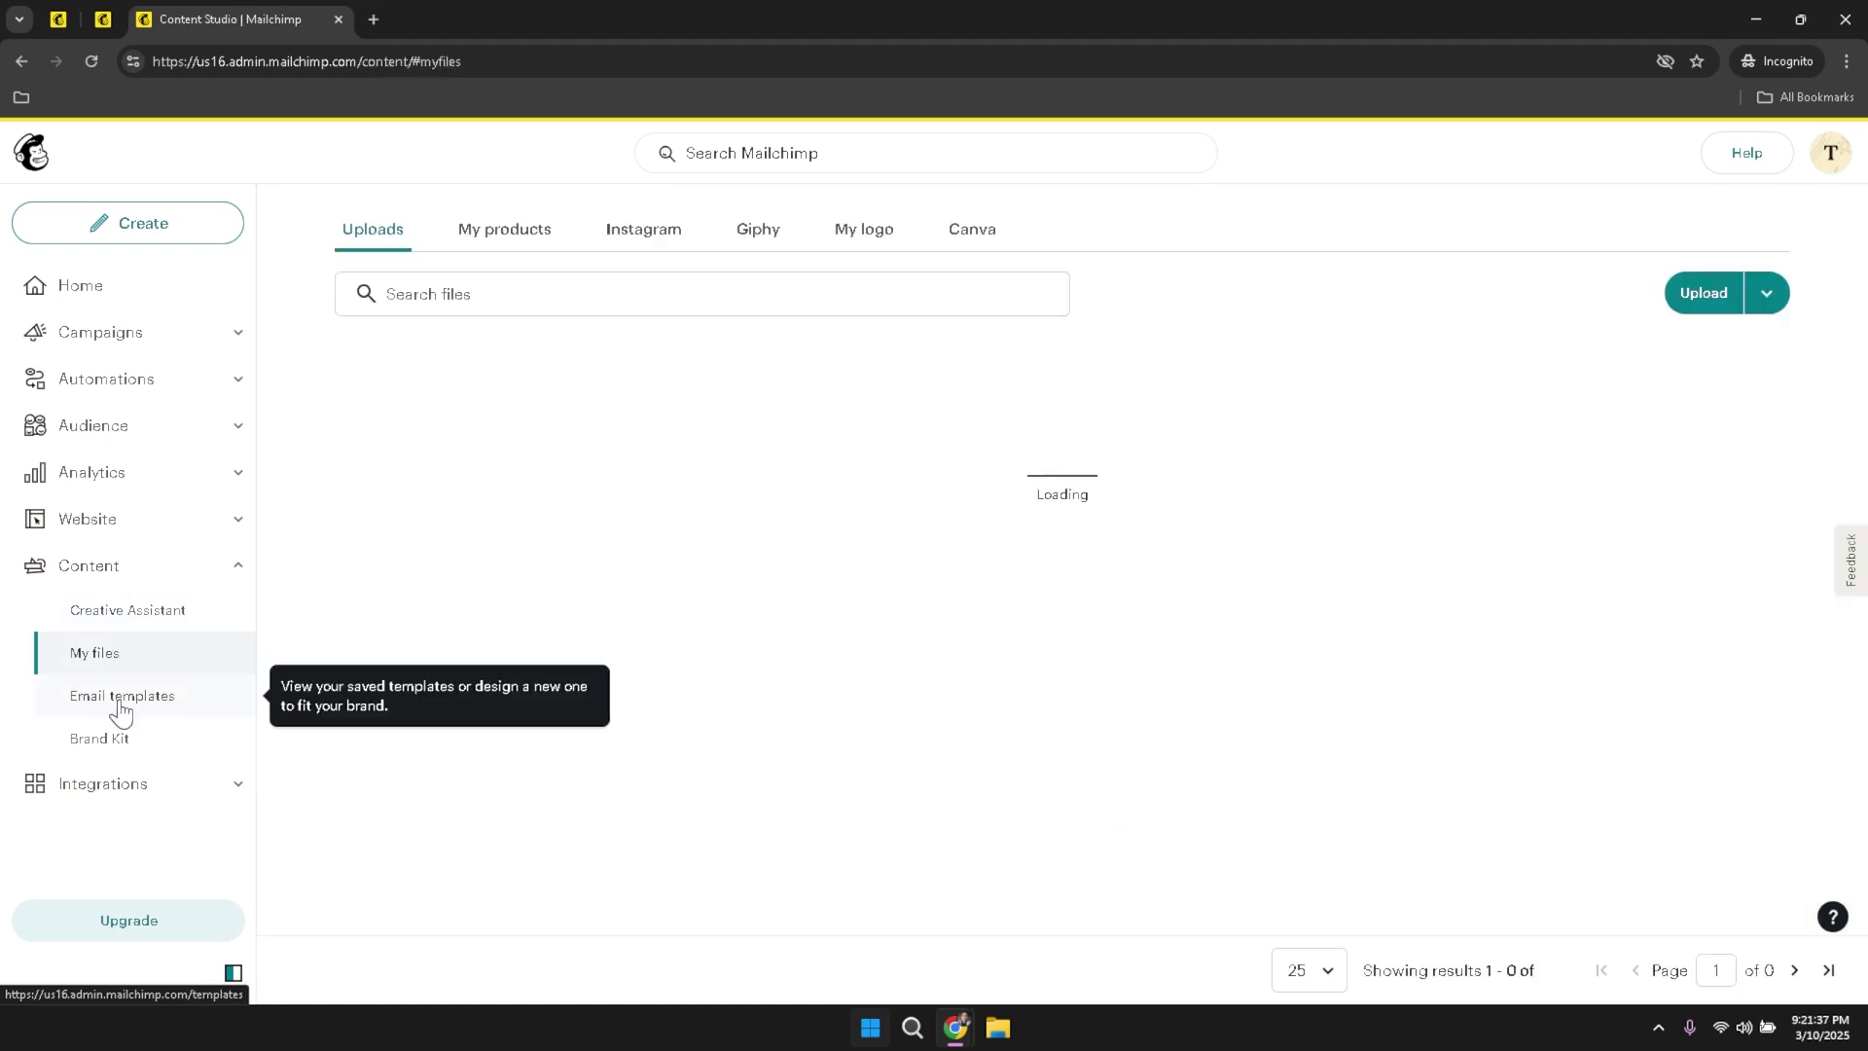
pyautogui.click(117, 713)
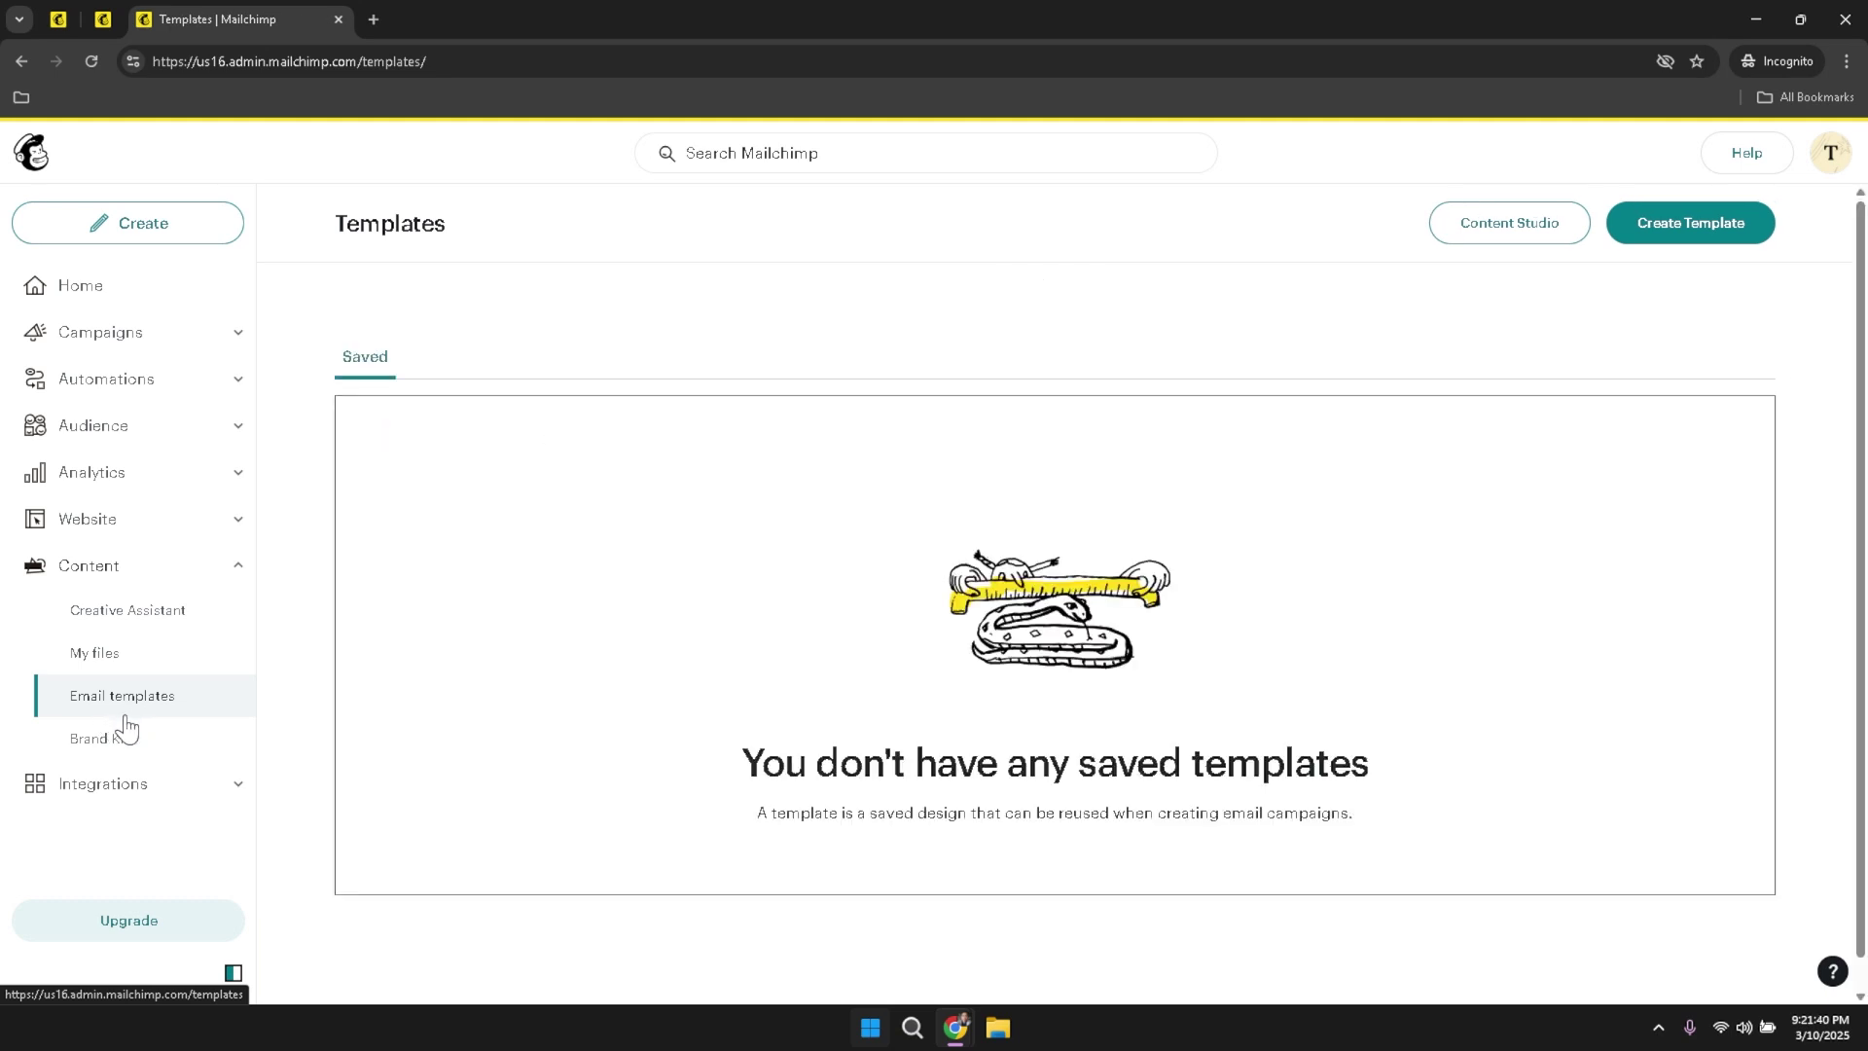
pyautogui.click(118, 627)
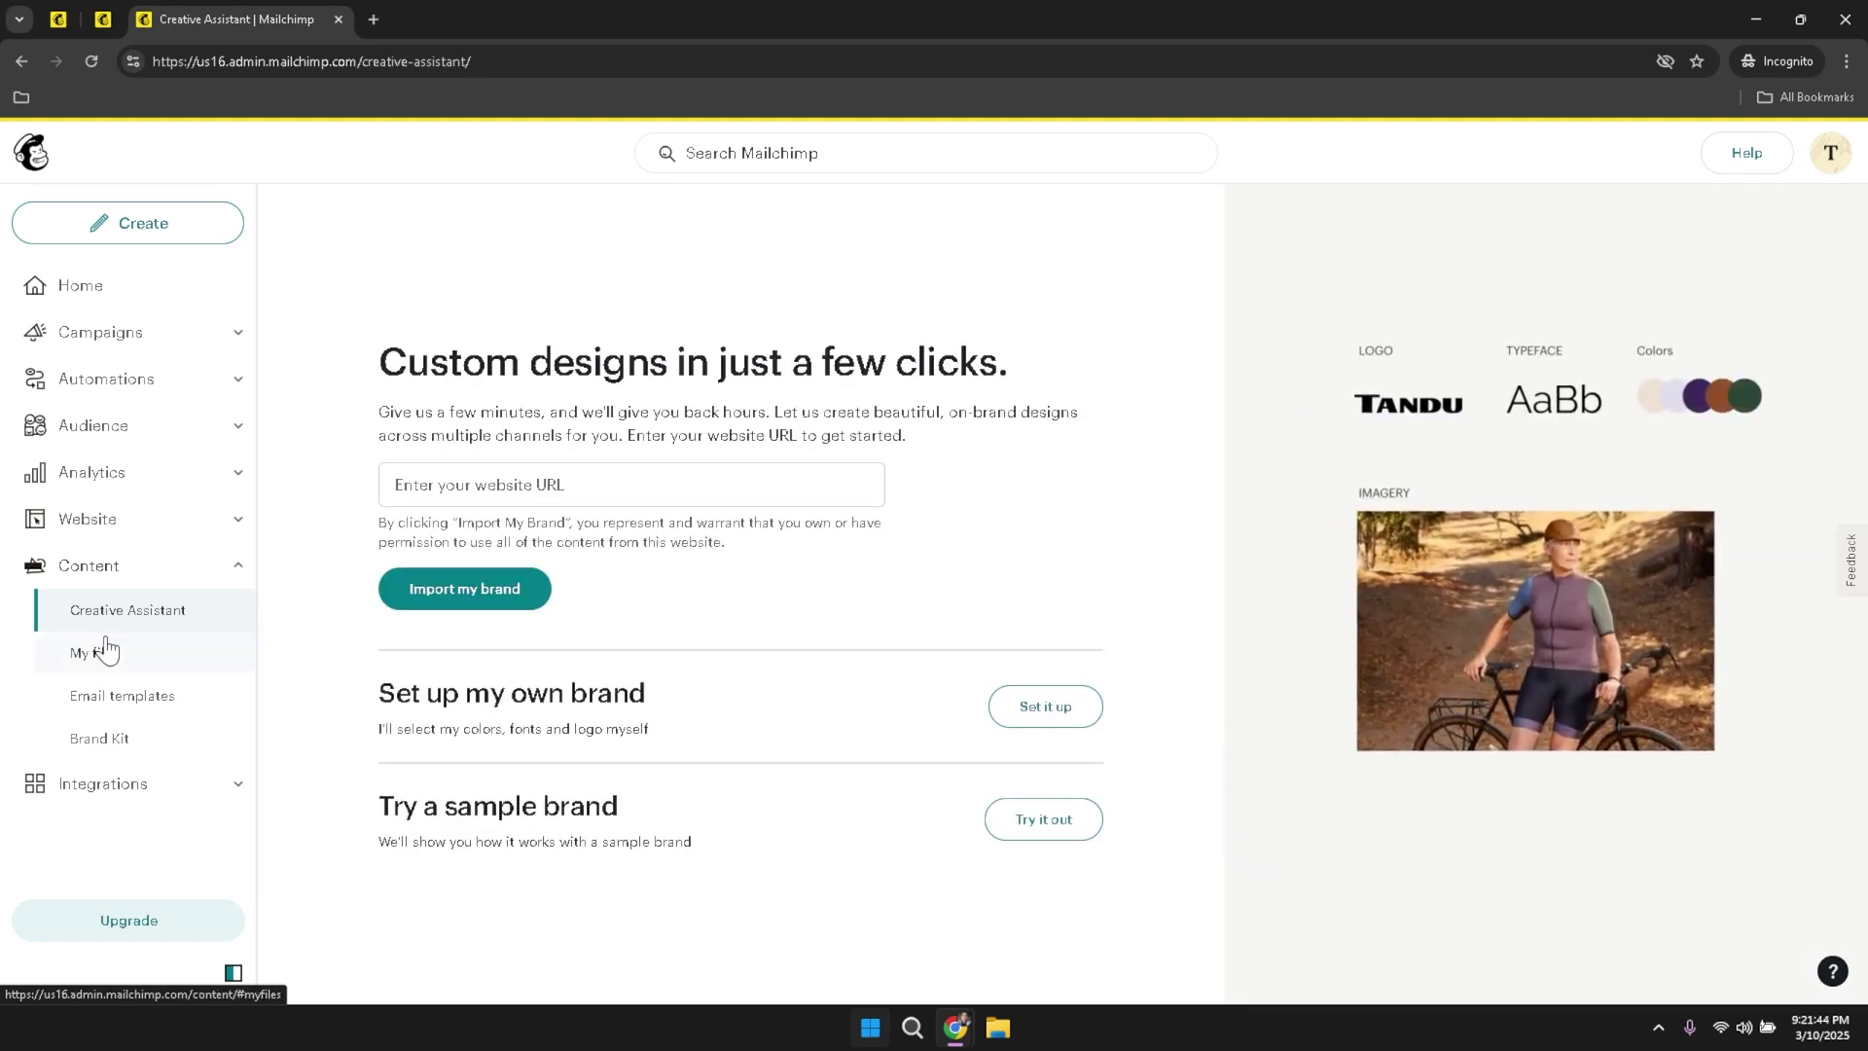
pyautogui.click(97, 663)
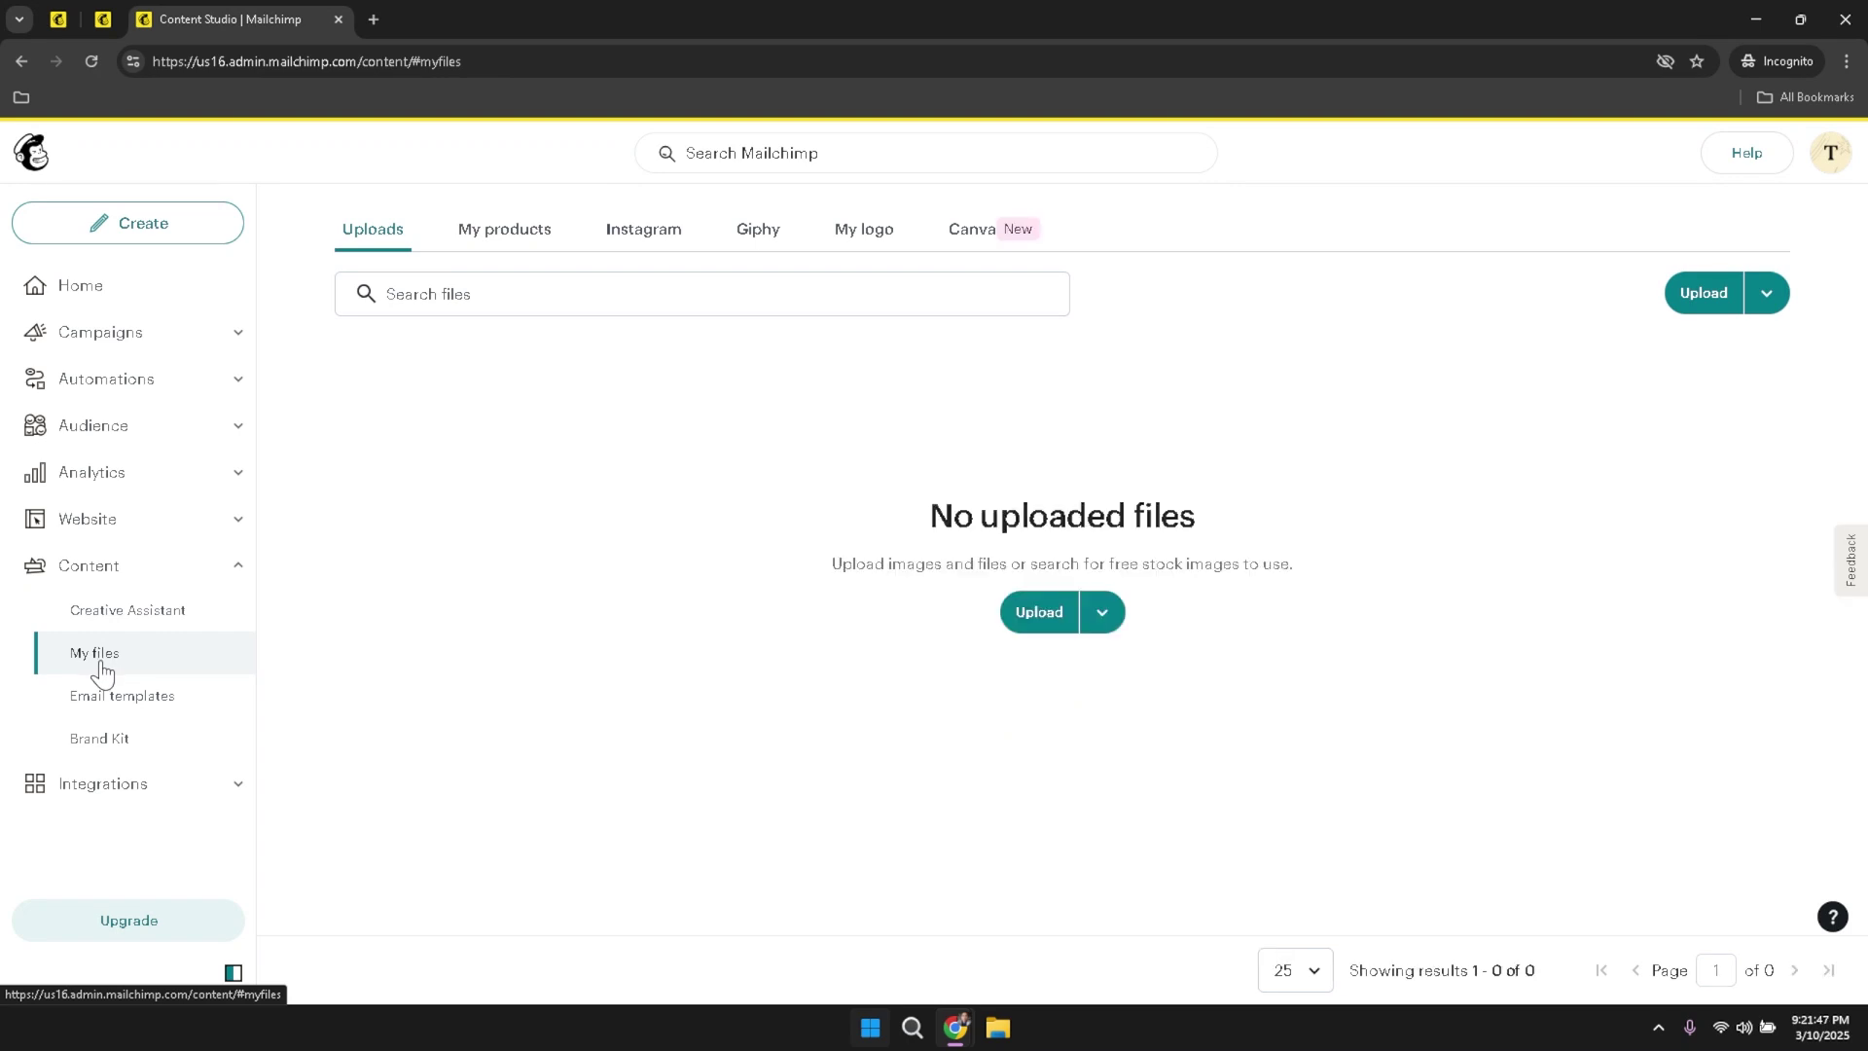
pyautogui.click(119, 711)
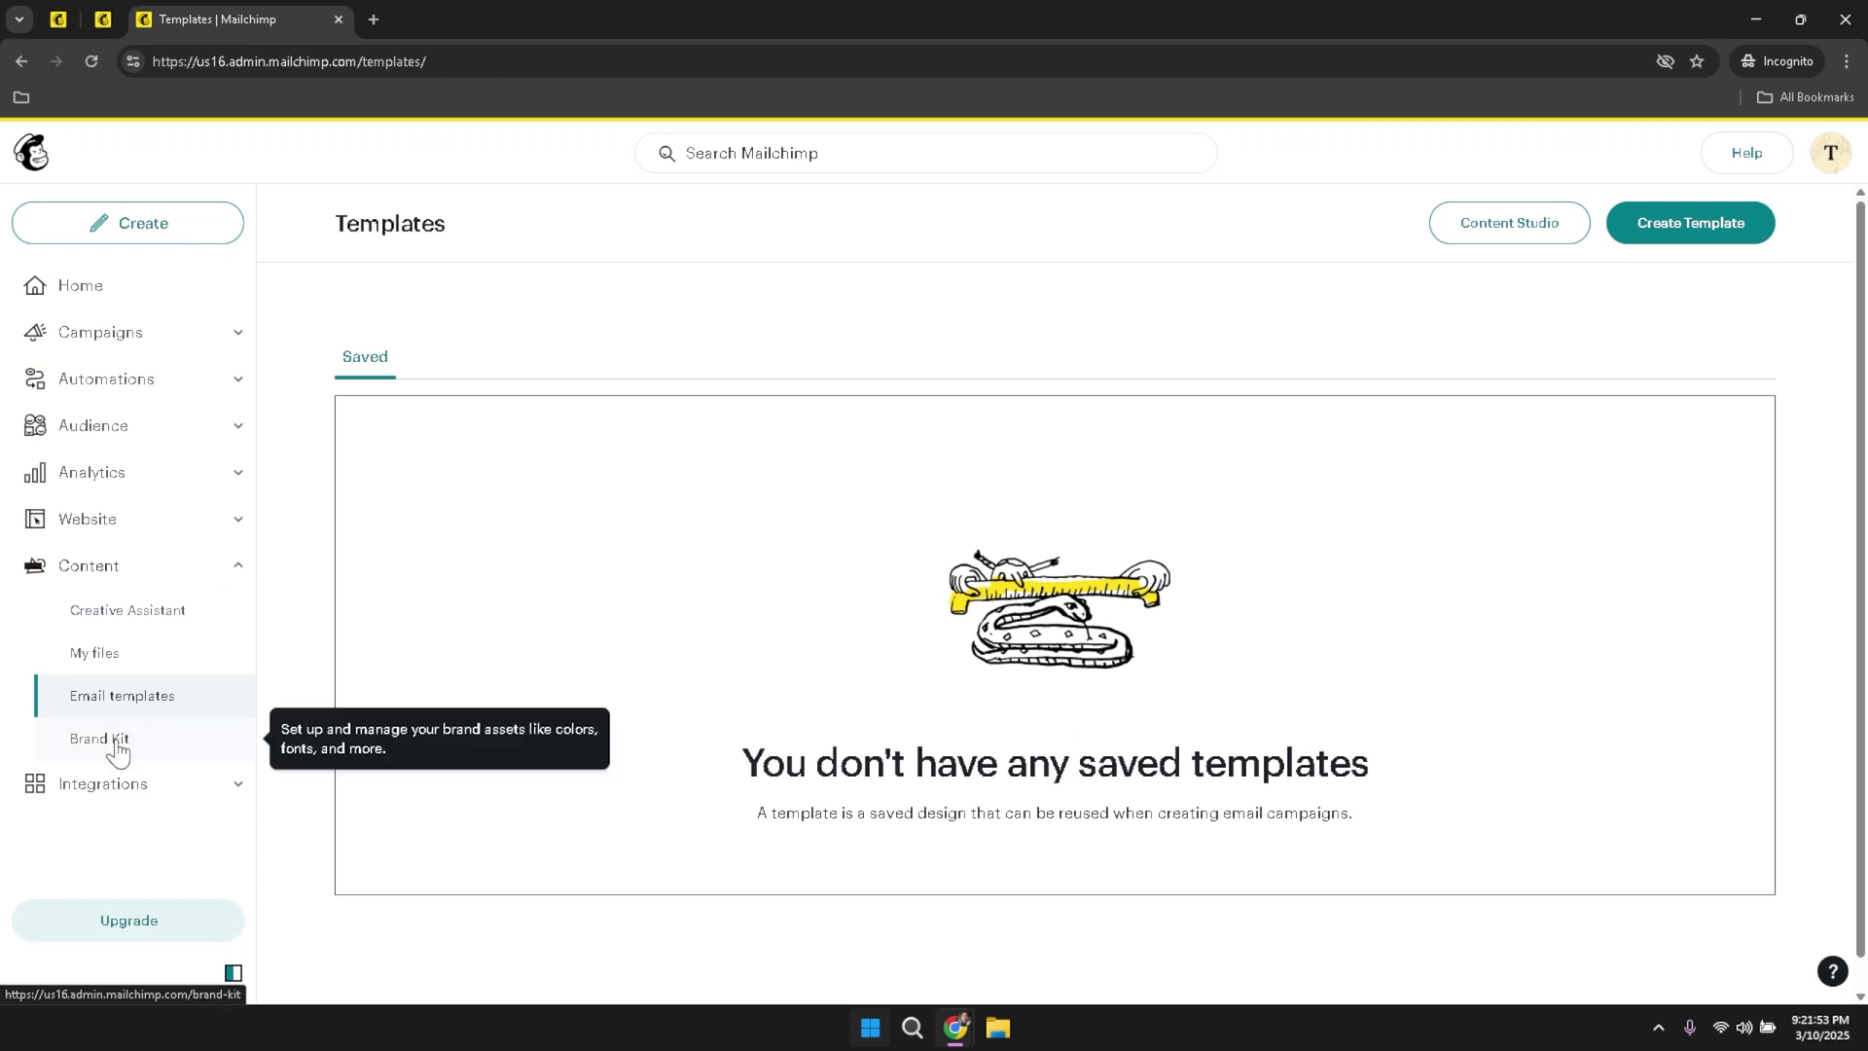
pyautogui.click(117, 750)
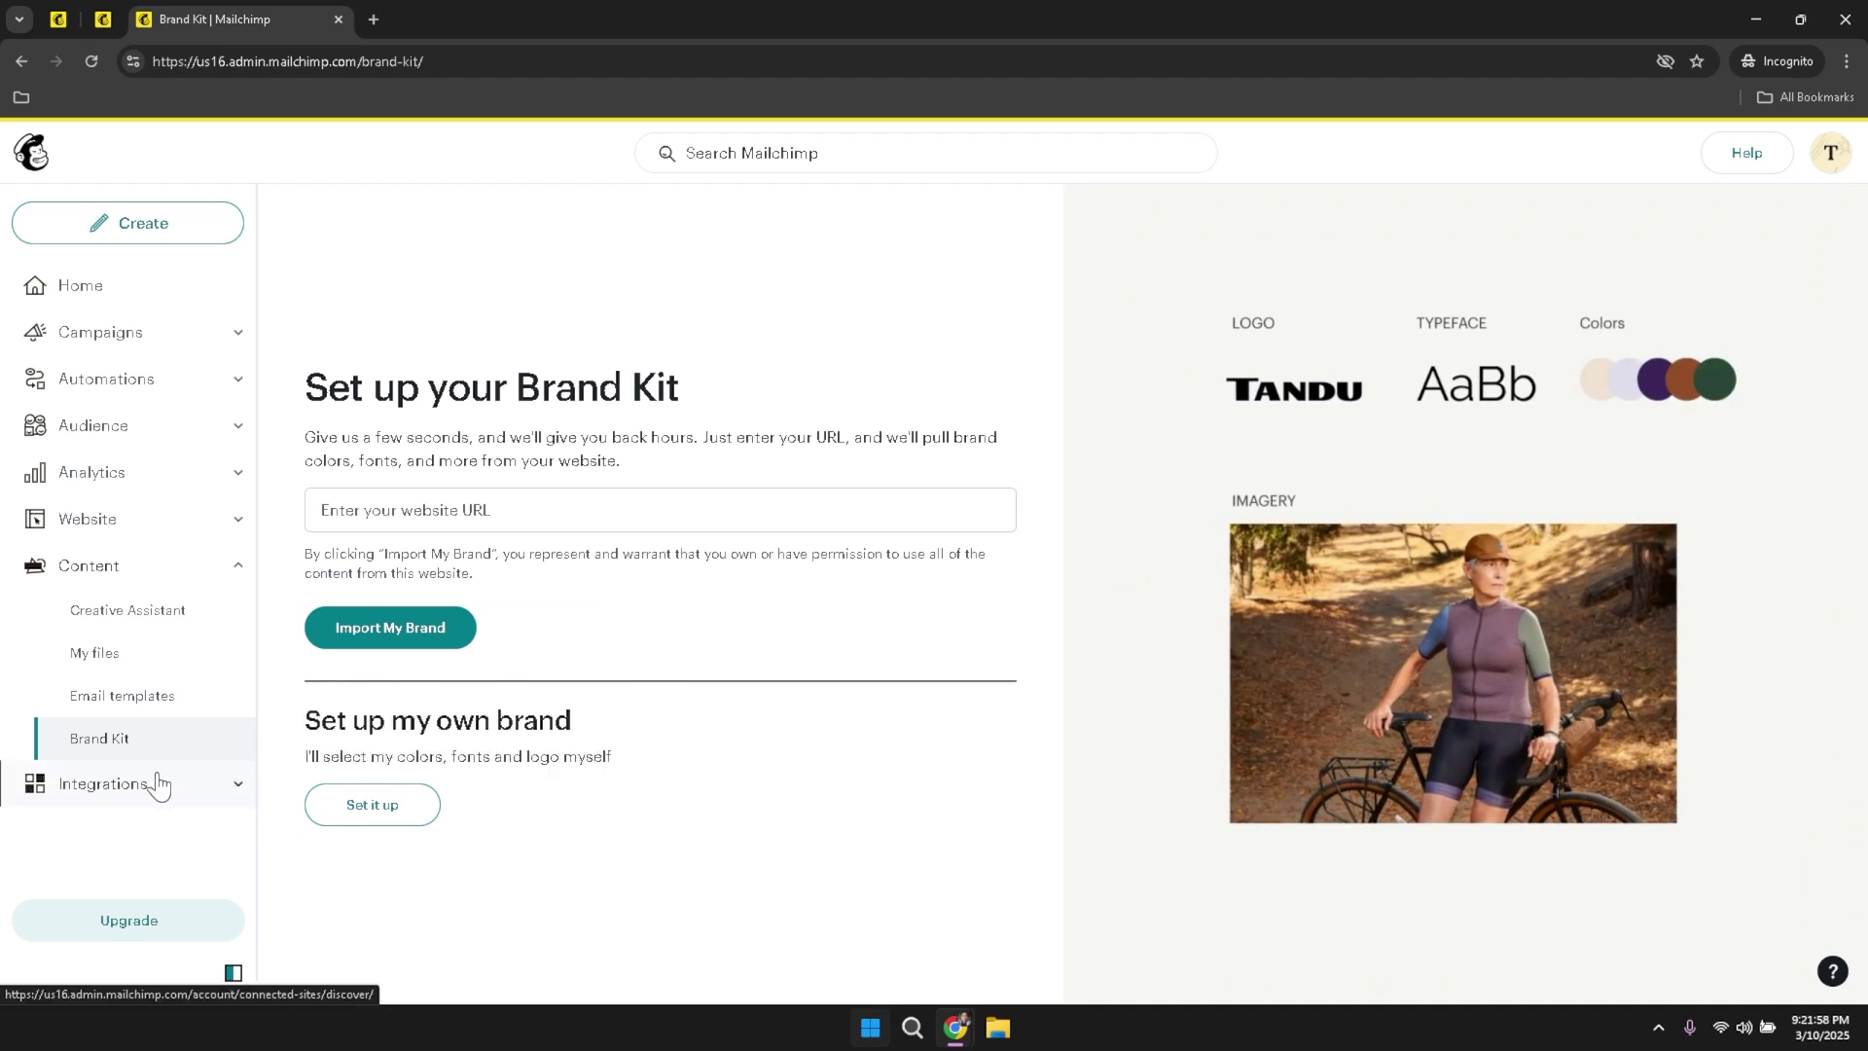
# - View the Discover and Manage pages of Integrations, with the Content group collapsed in the navigation
pyautogui.click(154, 796)
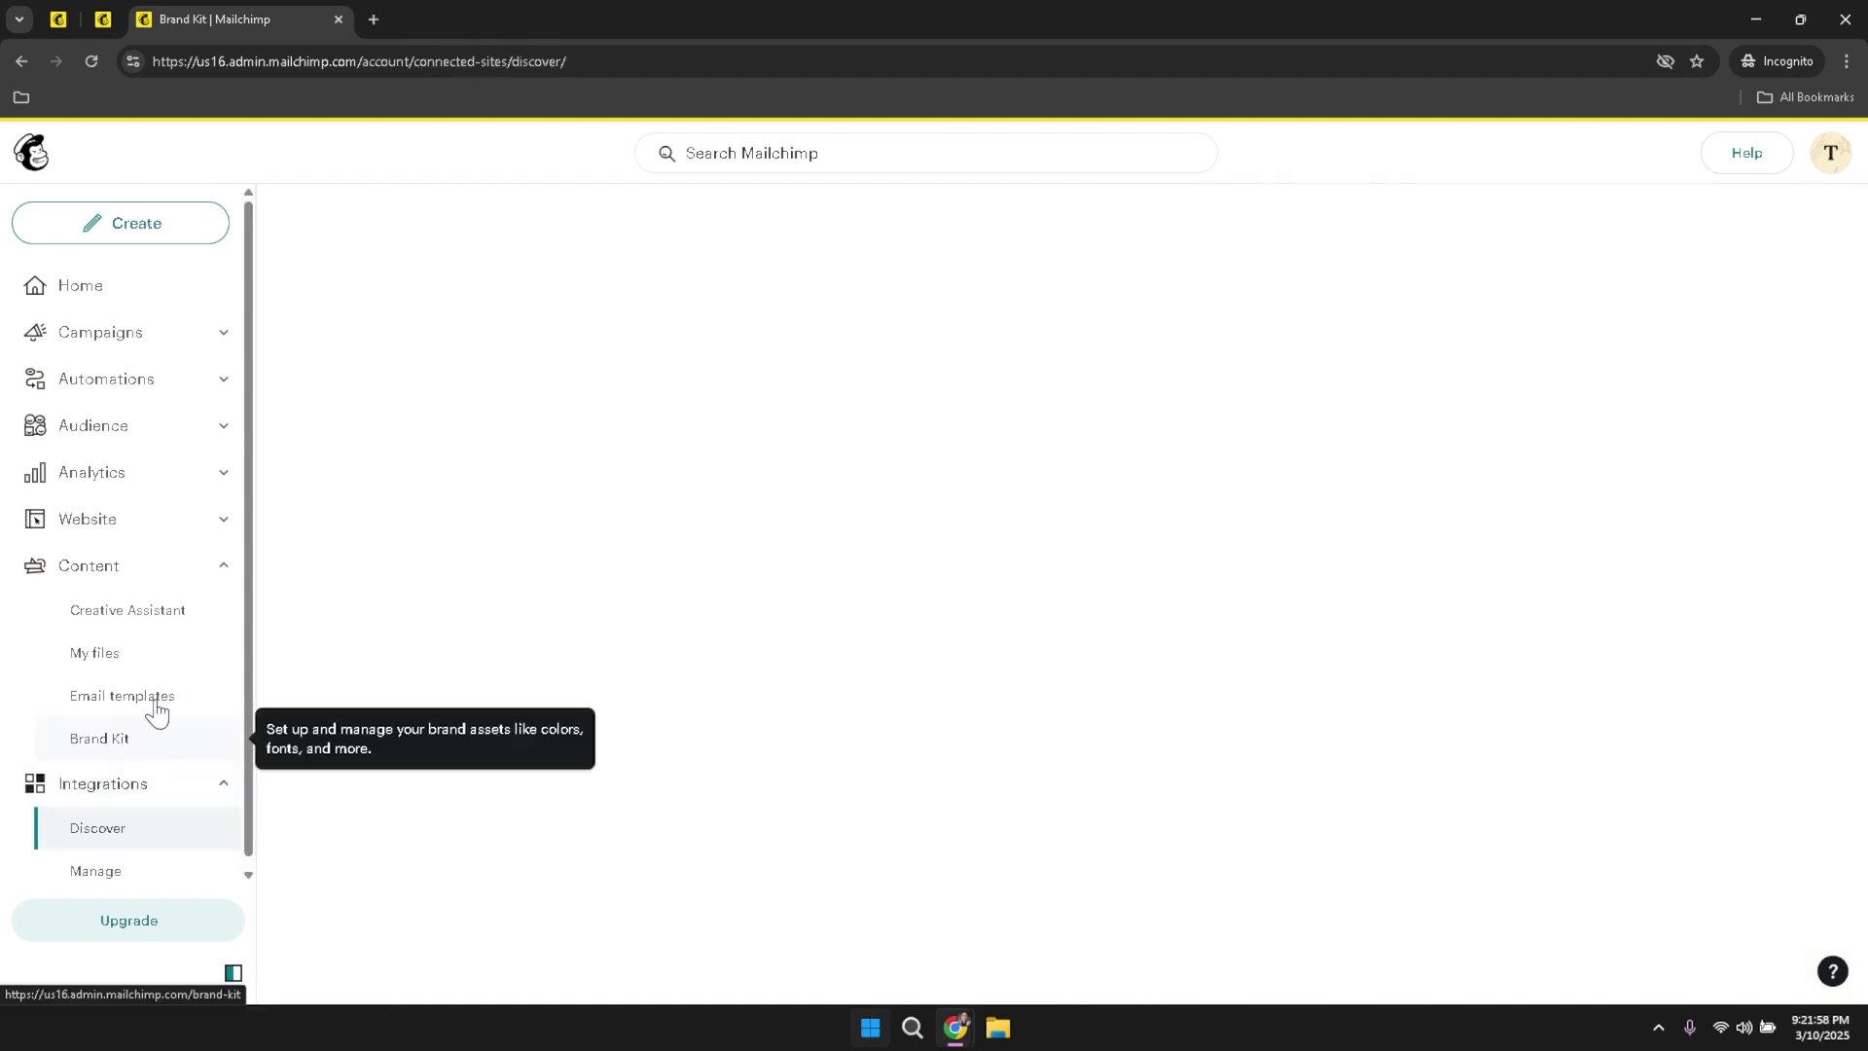
pyautogui.click(227, 572)
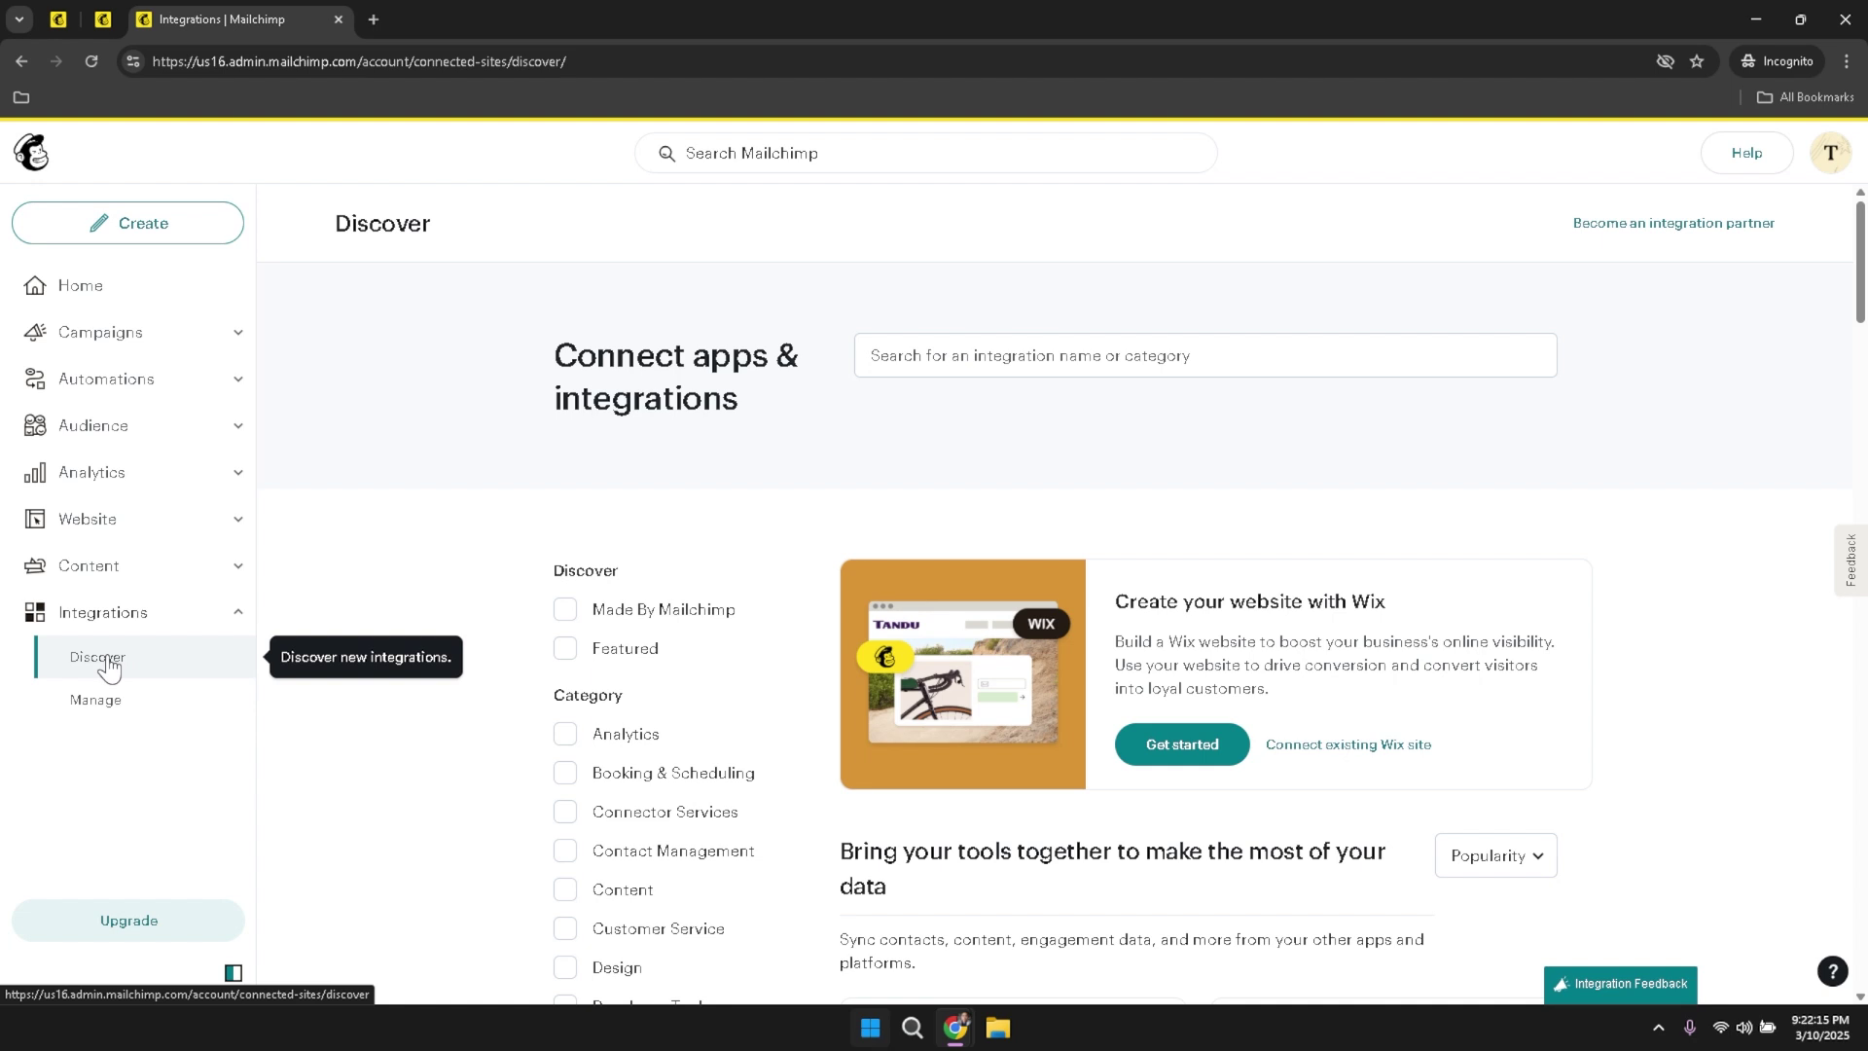
pyautogui.click(92, 699)
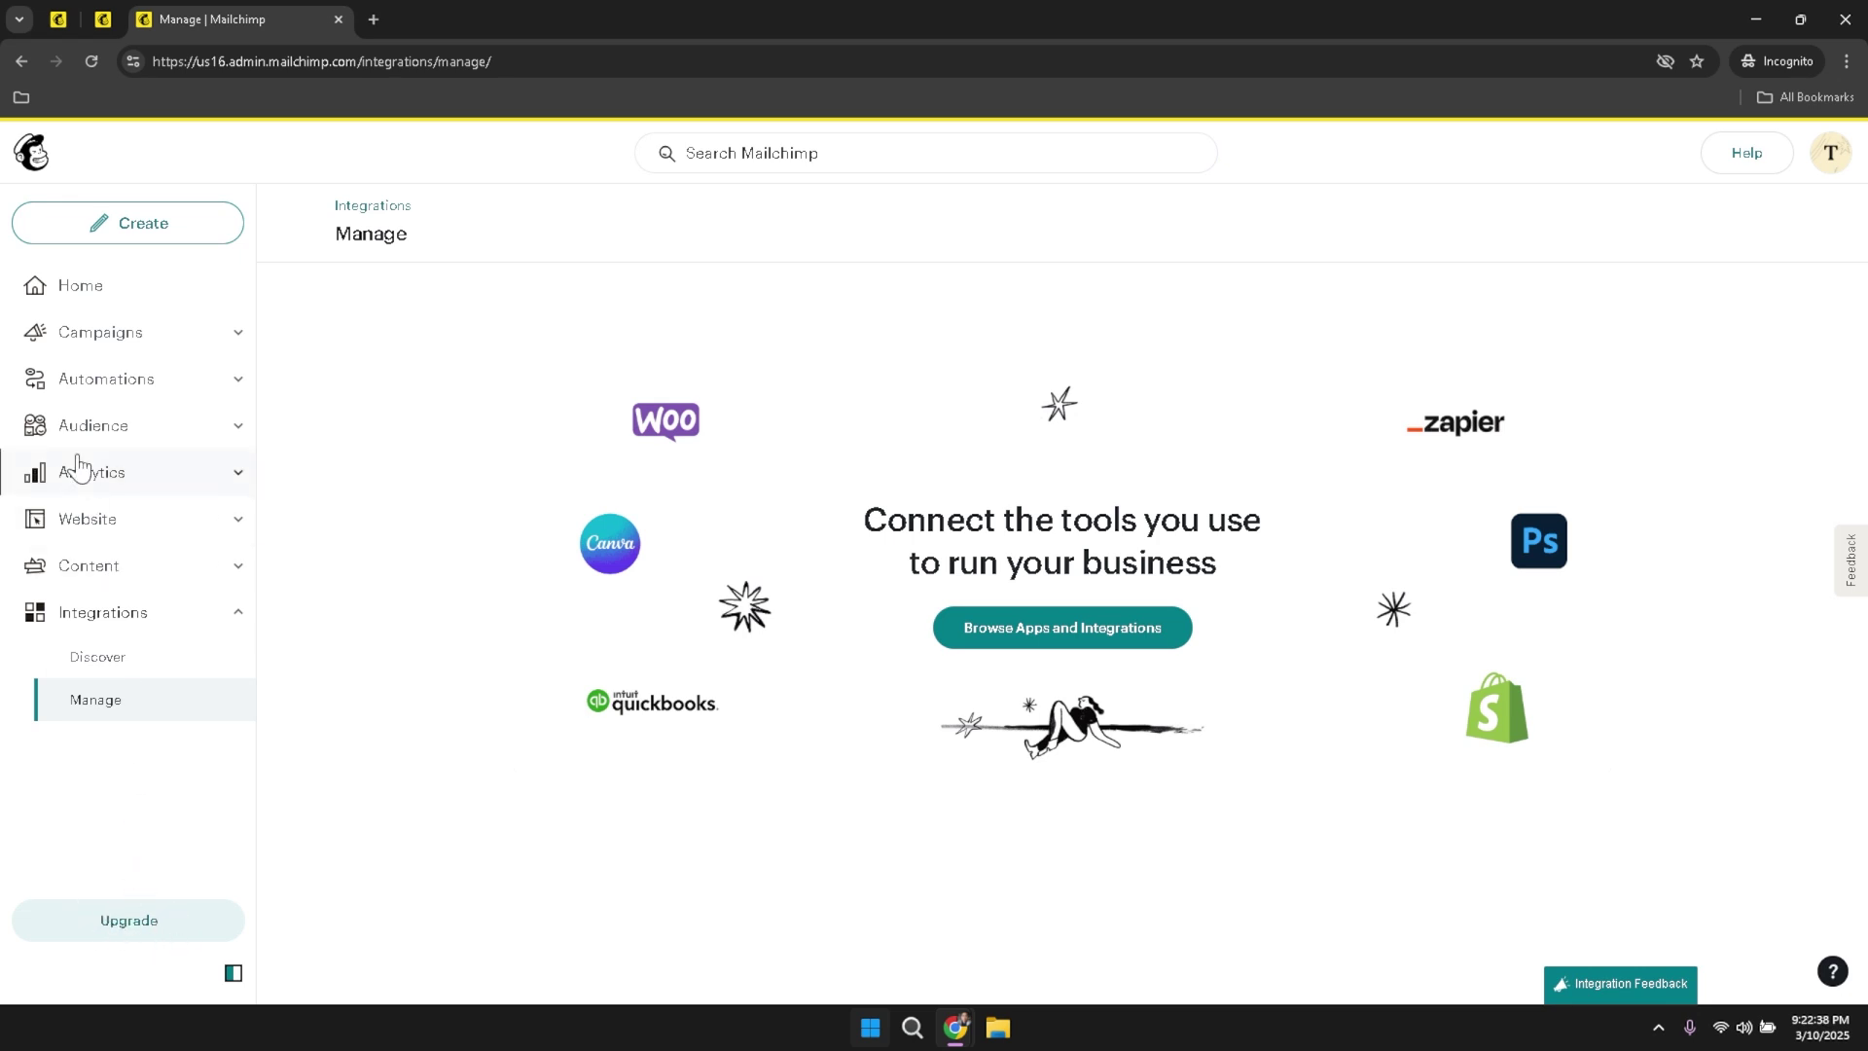
# - Return to Home and view the content types that can be created, including the signup form options
pyautogui.click(79, 288)
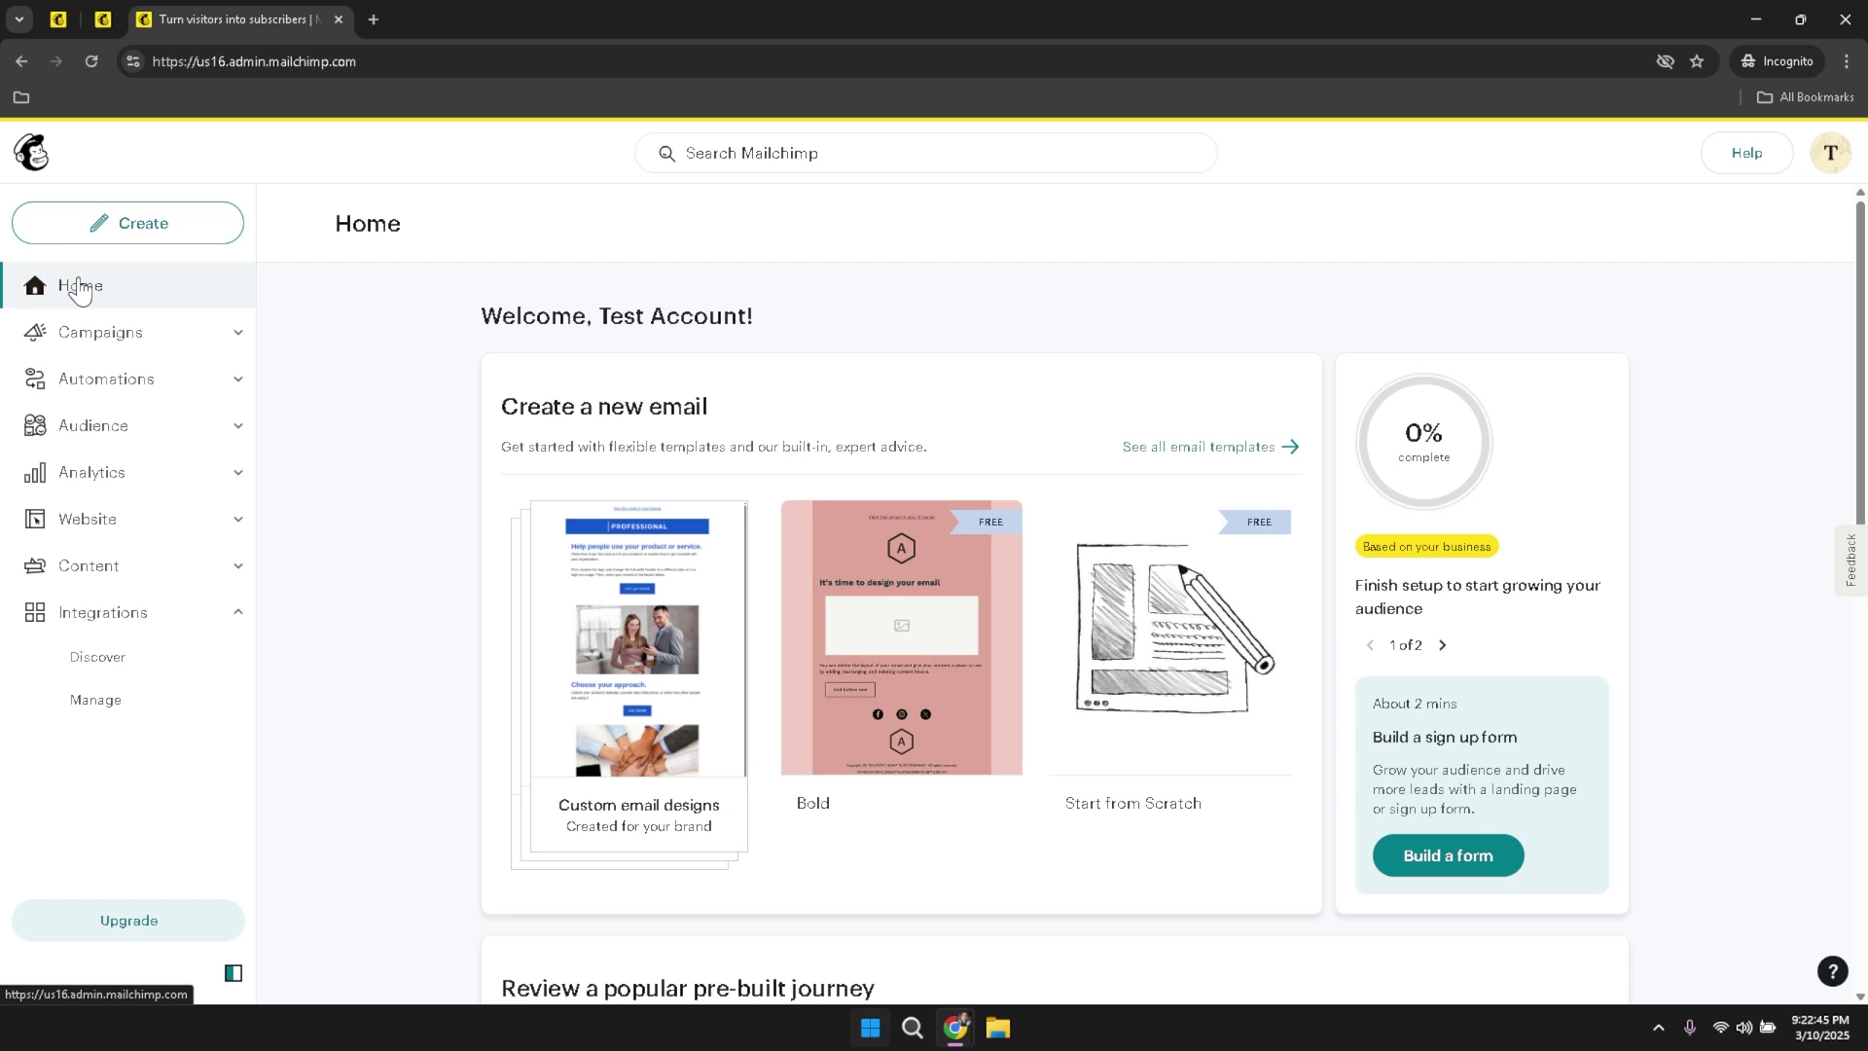
pyautogui.click(142, 223)
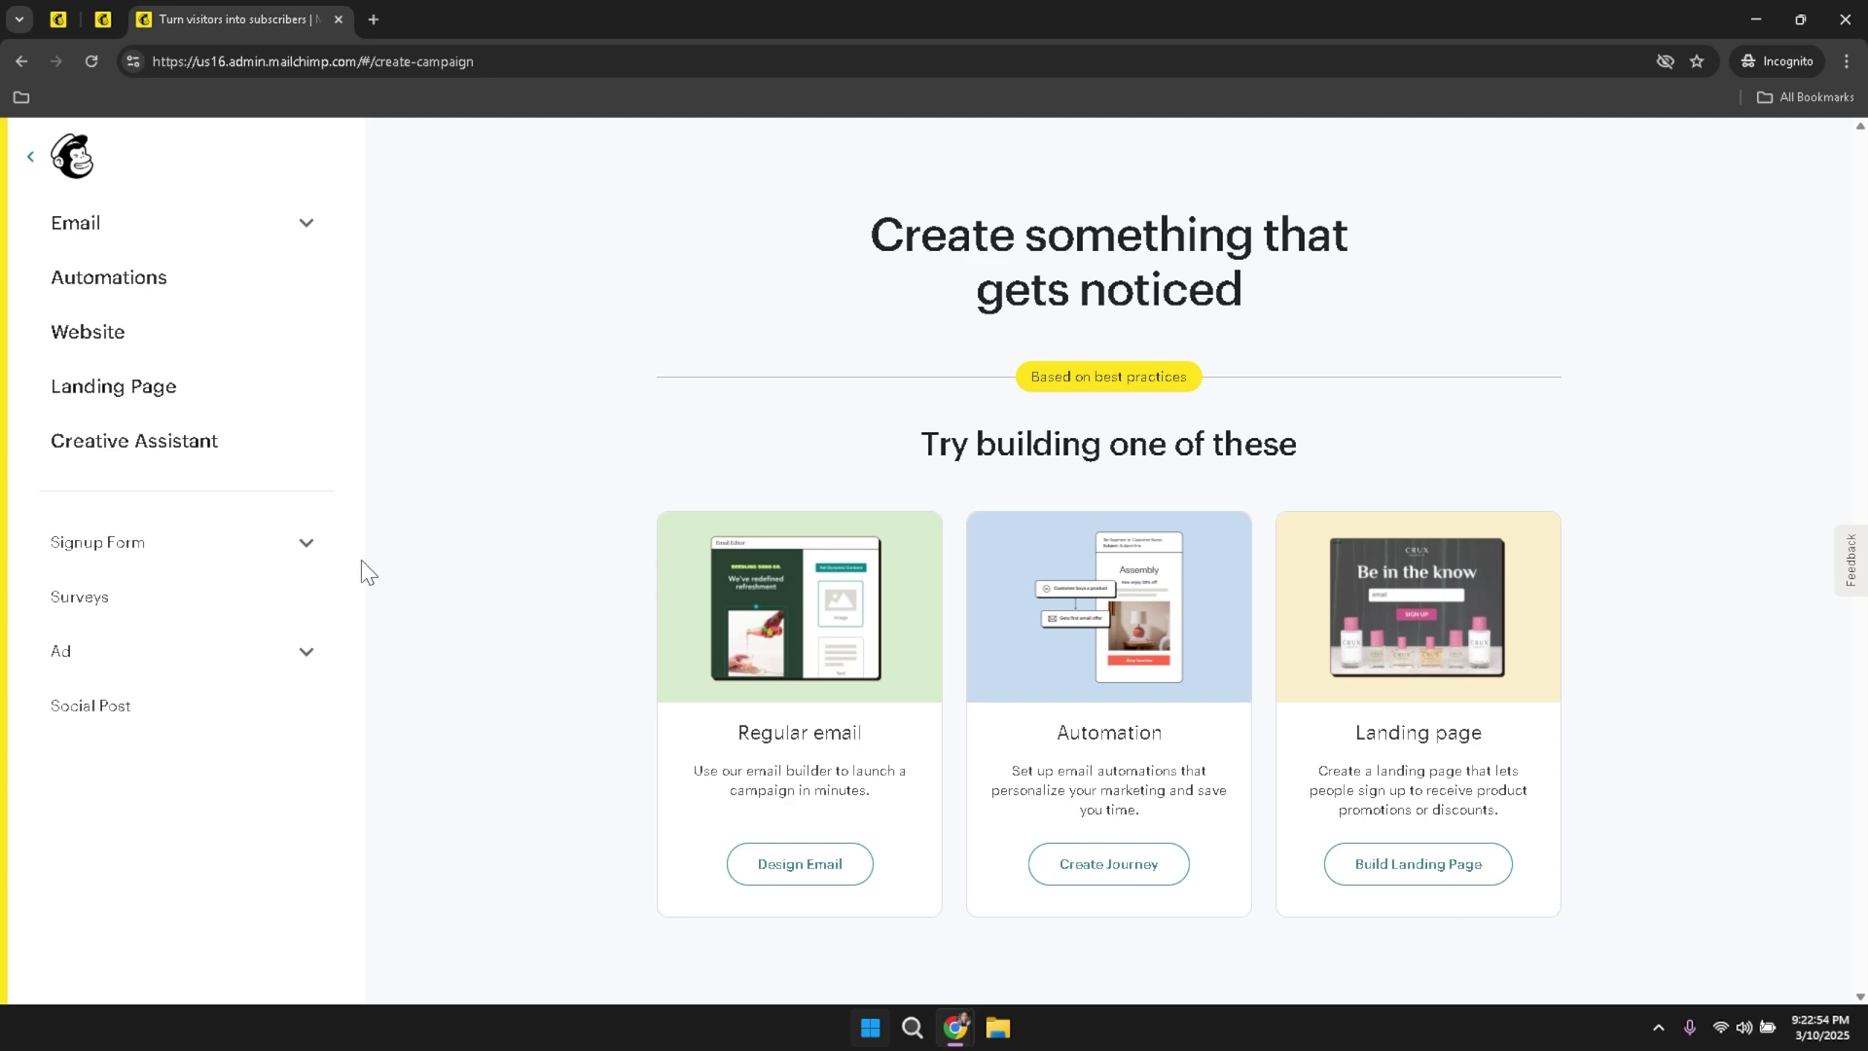
pyautogui.click(298, 542)
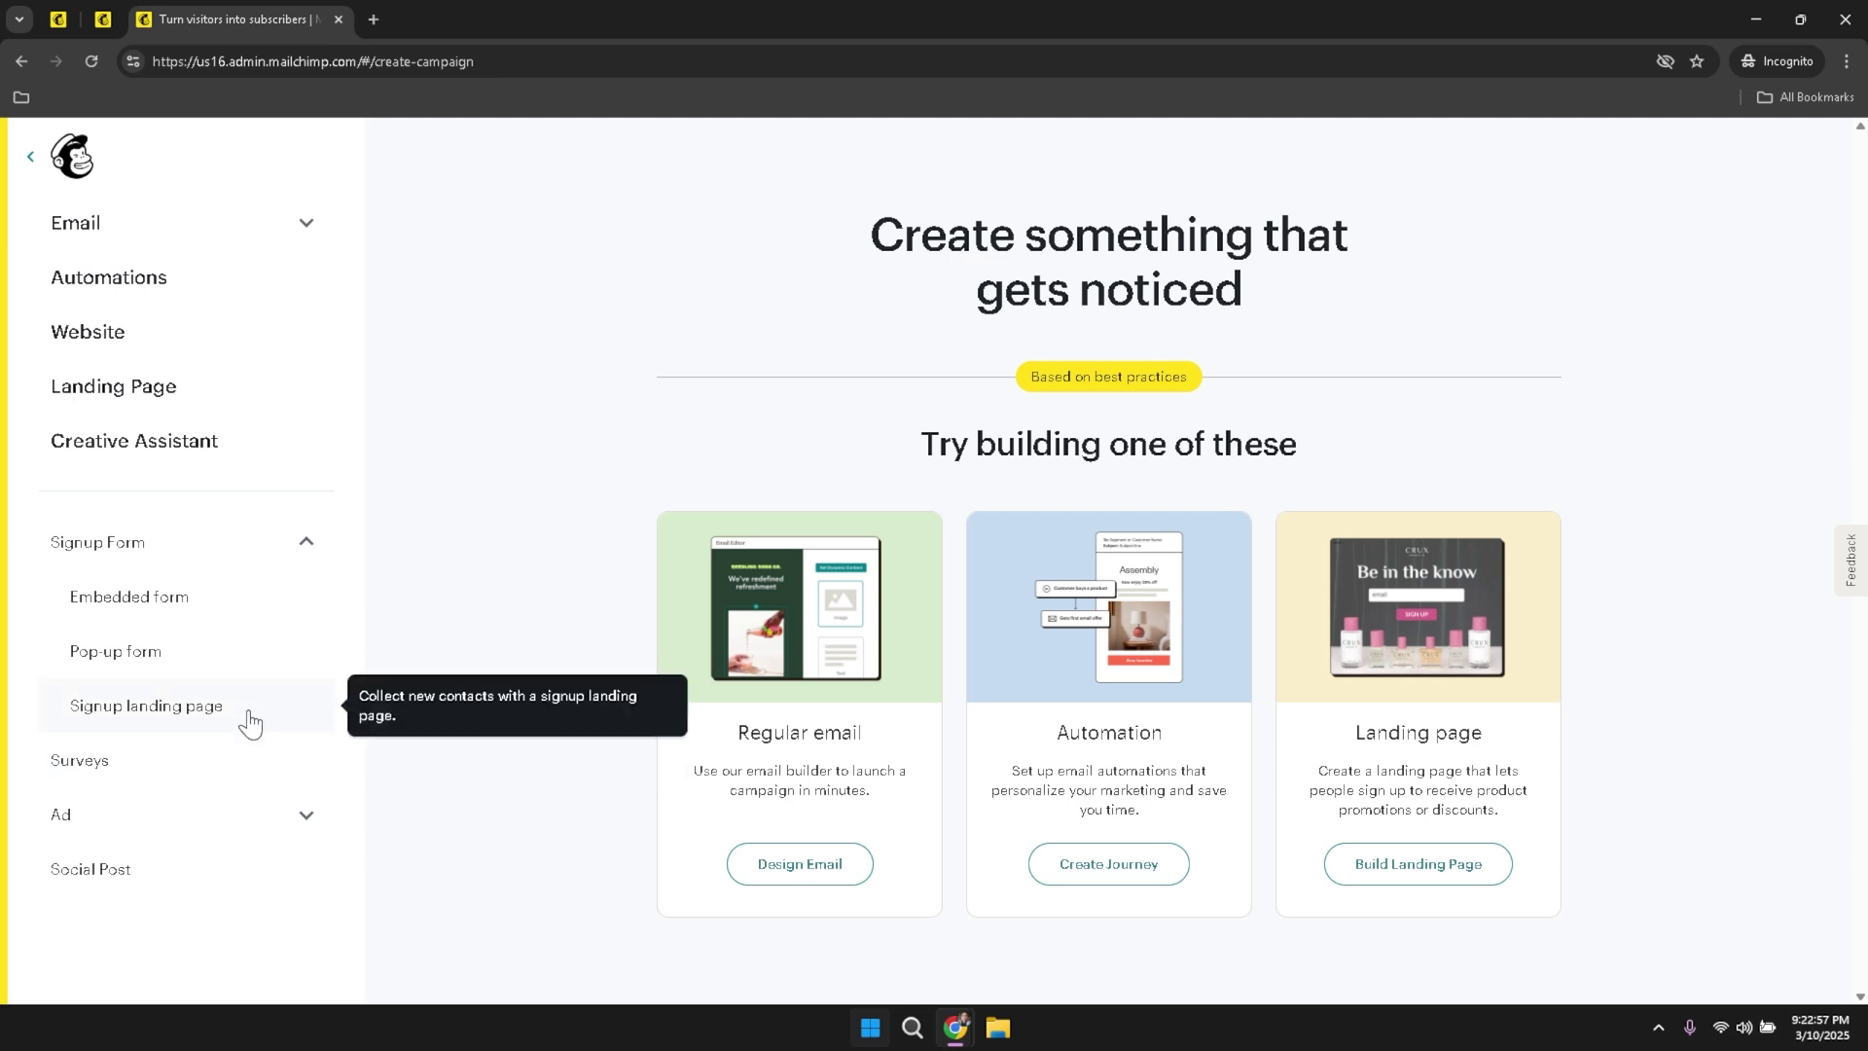
# - Start designing a regular email from a basic layout and browse the available Basic layouts templates
pyautogui.click(800, 880)
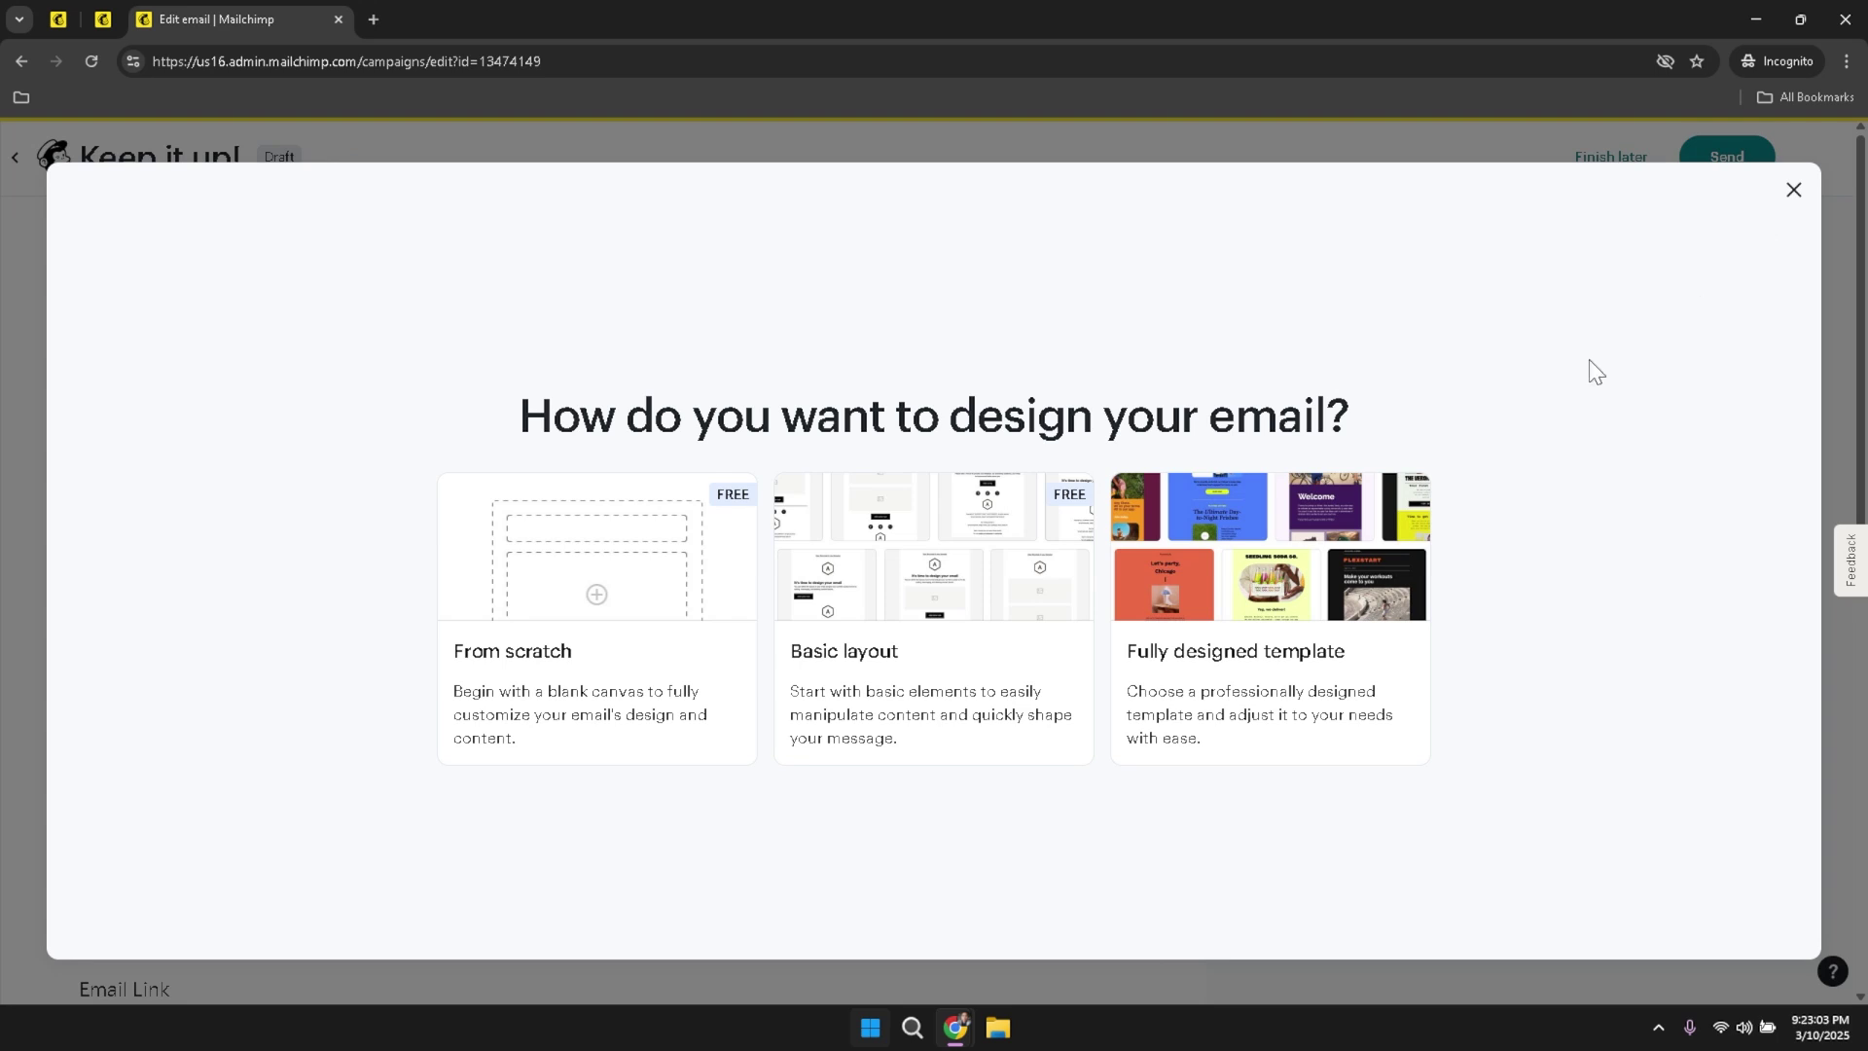
pyautogui.click(941, 692)
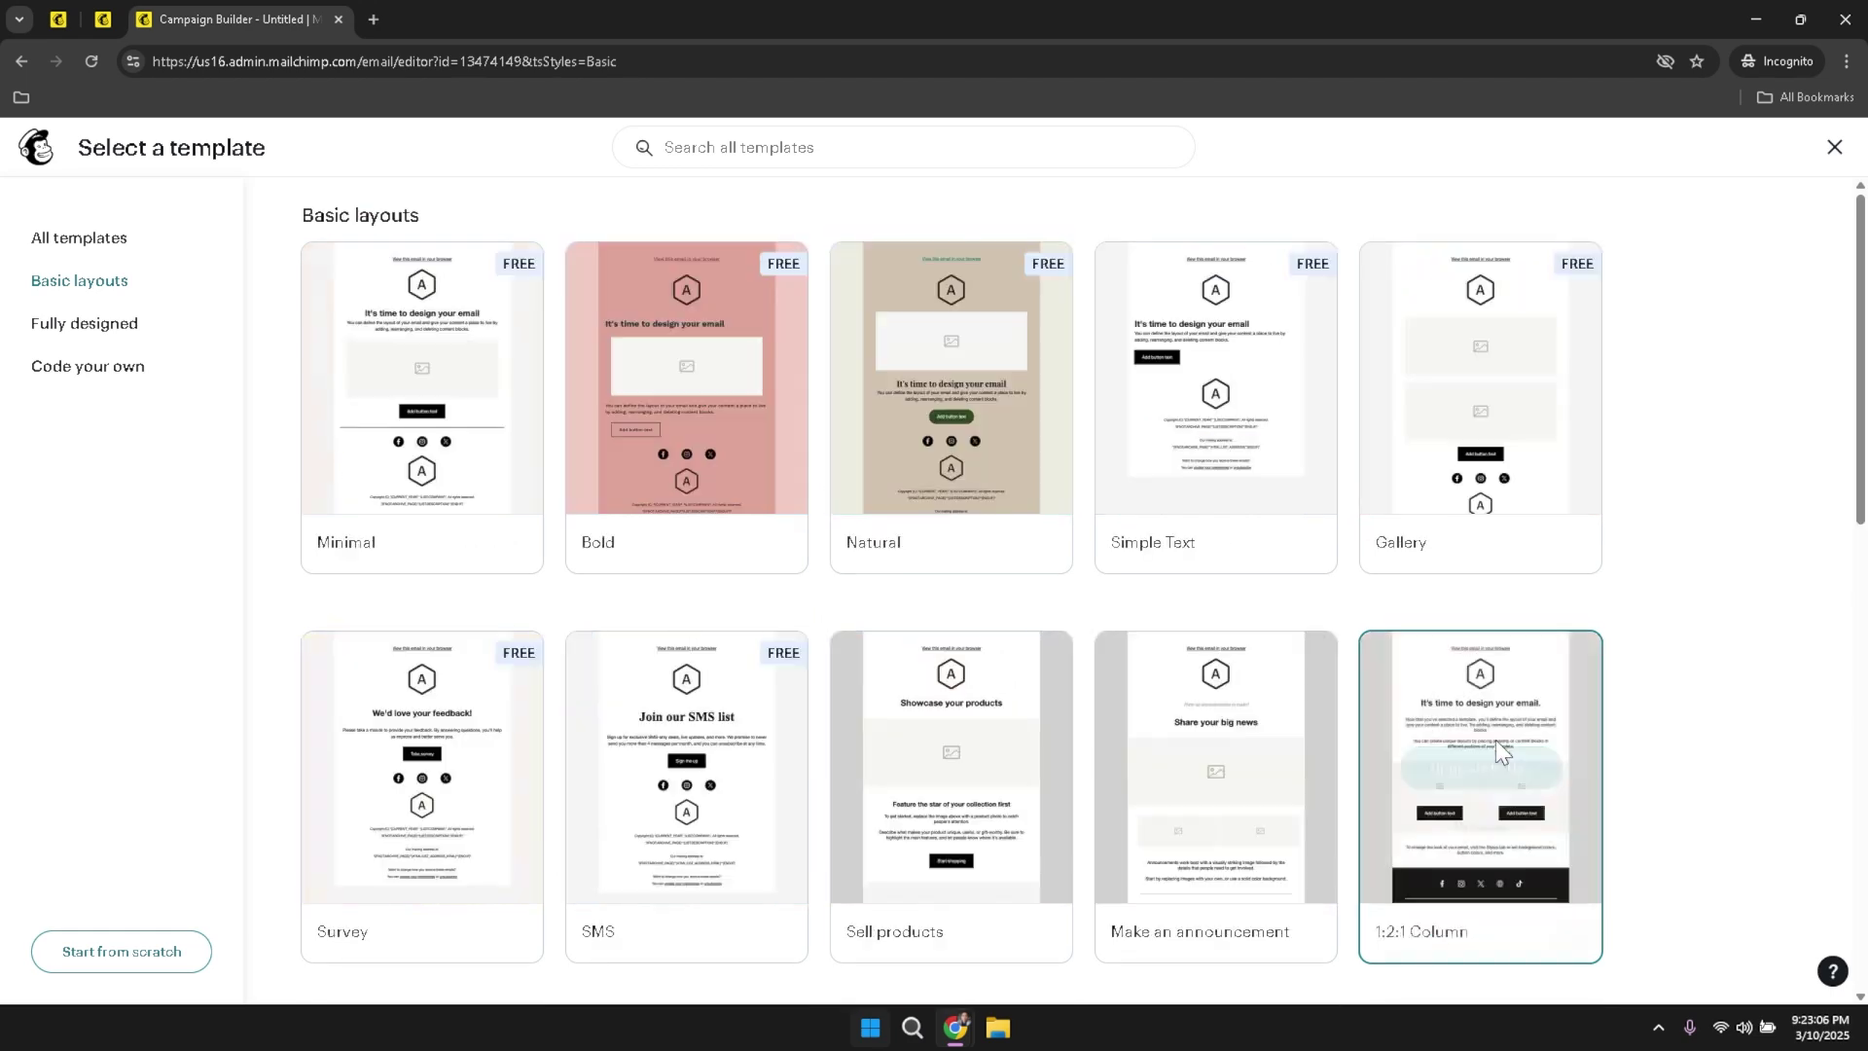
pyautogui.moveTo(1860, 335); pyautogui.dragTo(1862, 656)
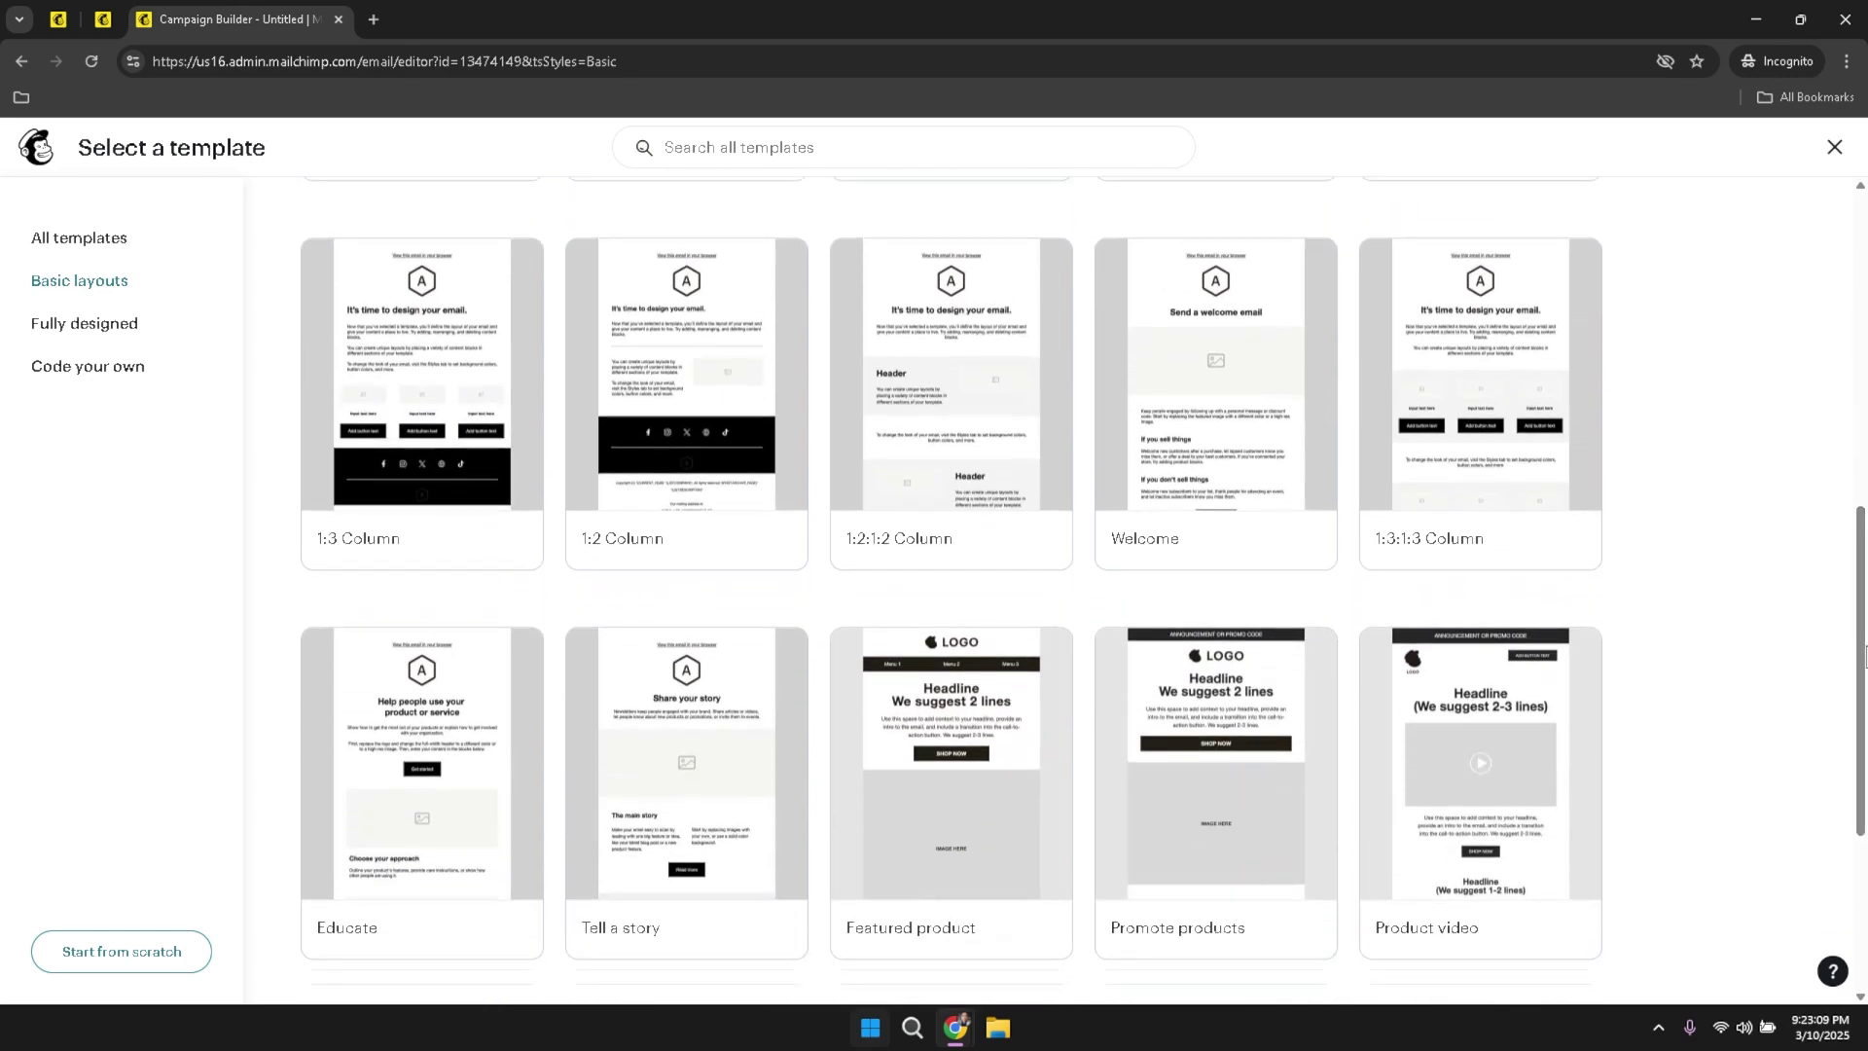
pyautogui.moveTo(1280, 491)
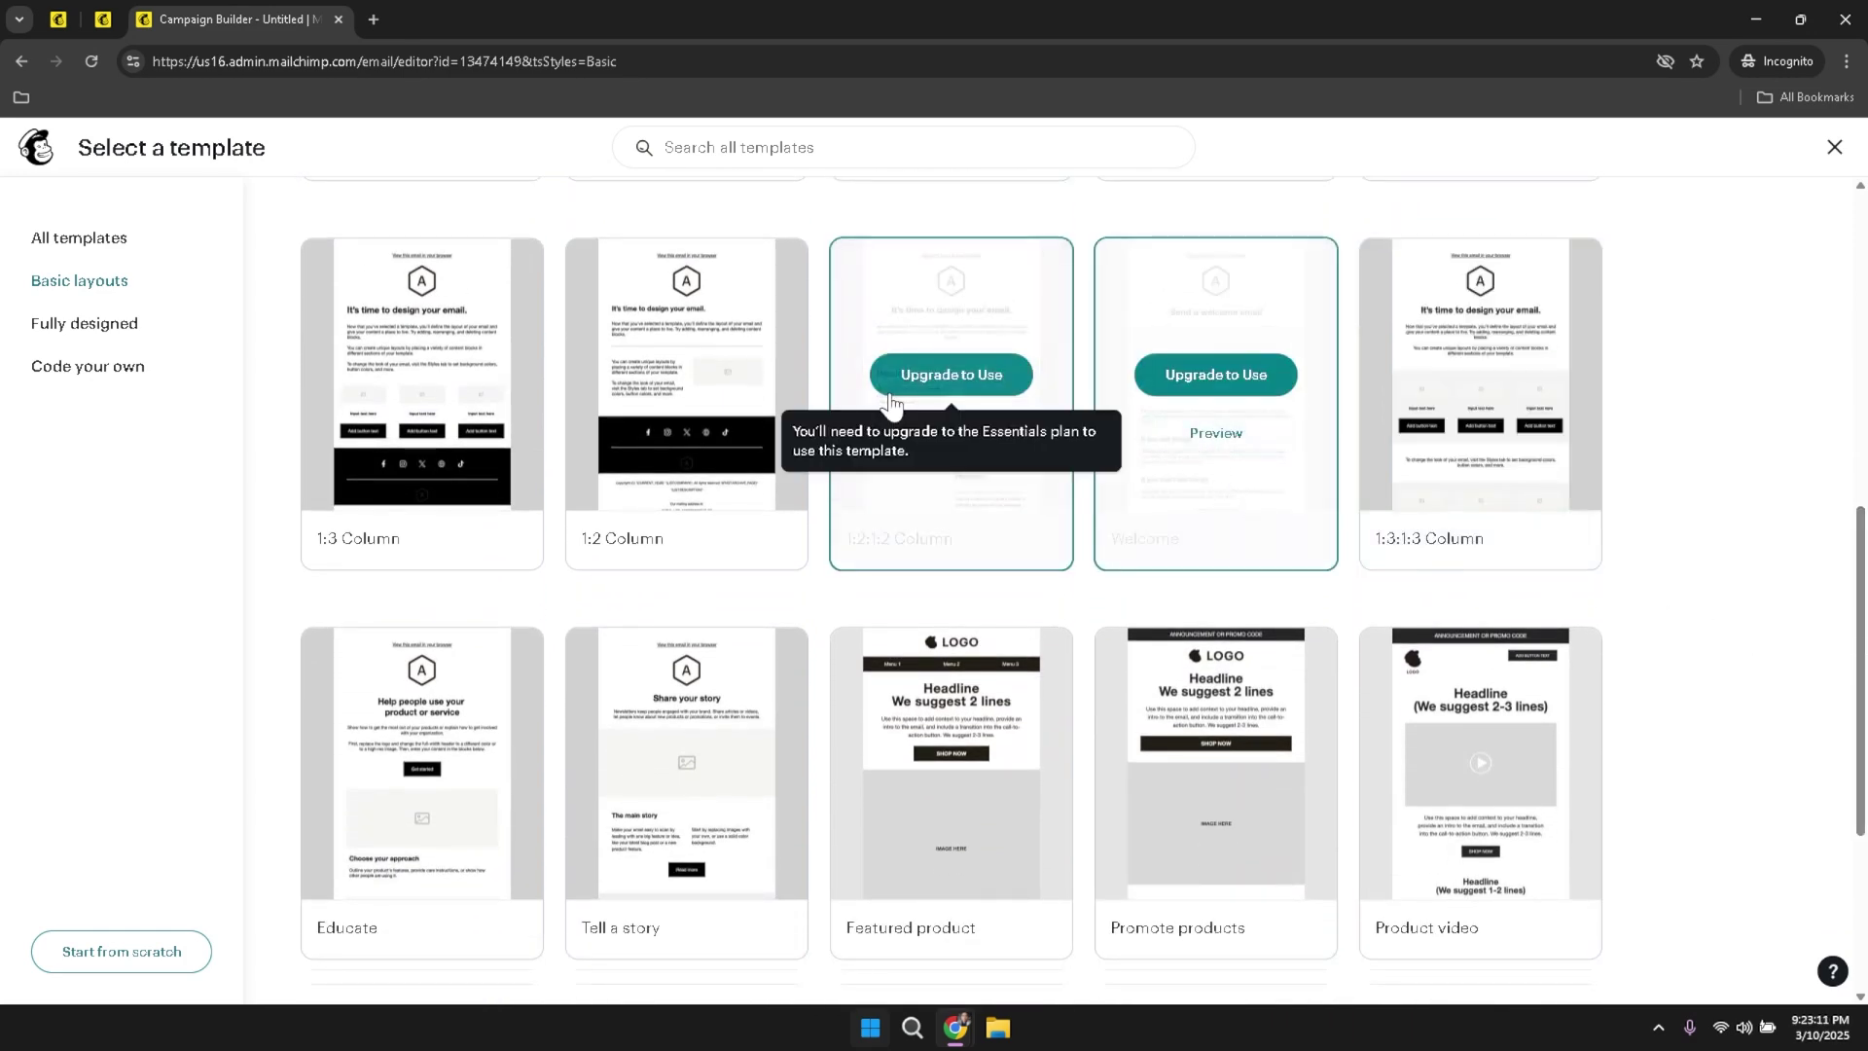
pyautogui.scroll(8, 973, 437)
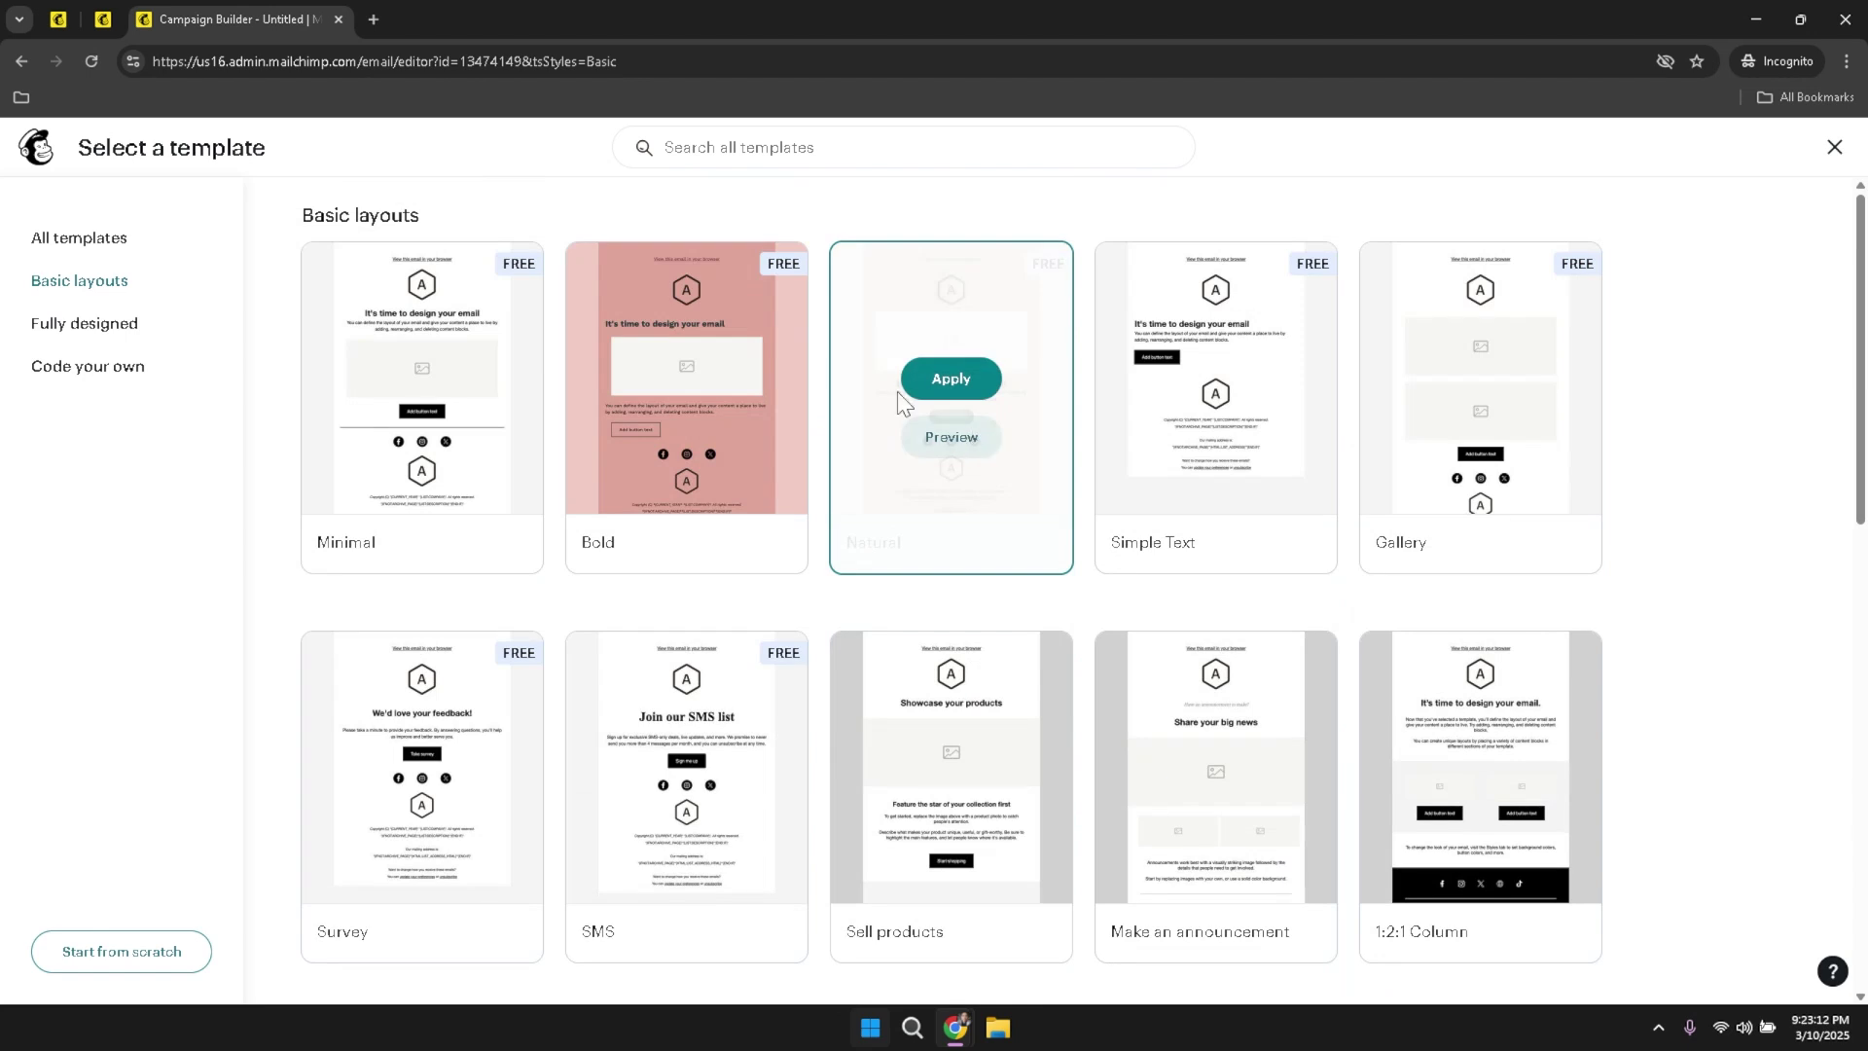
# - Apply the Minimal basic layout to the email, look over the design, and save and exit the email builder
pyautogui.click(427, 378)
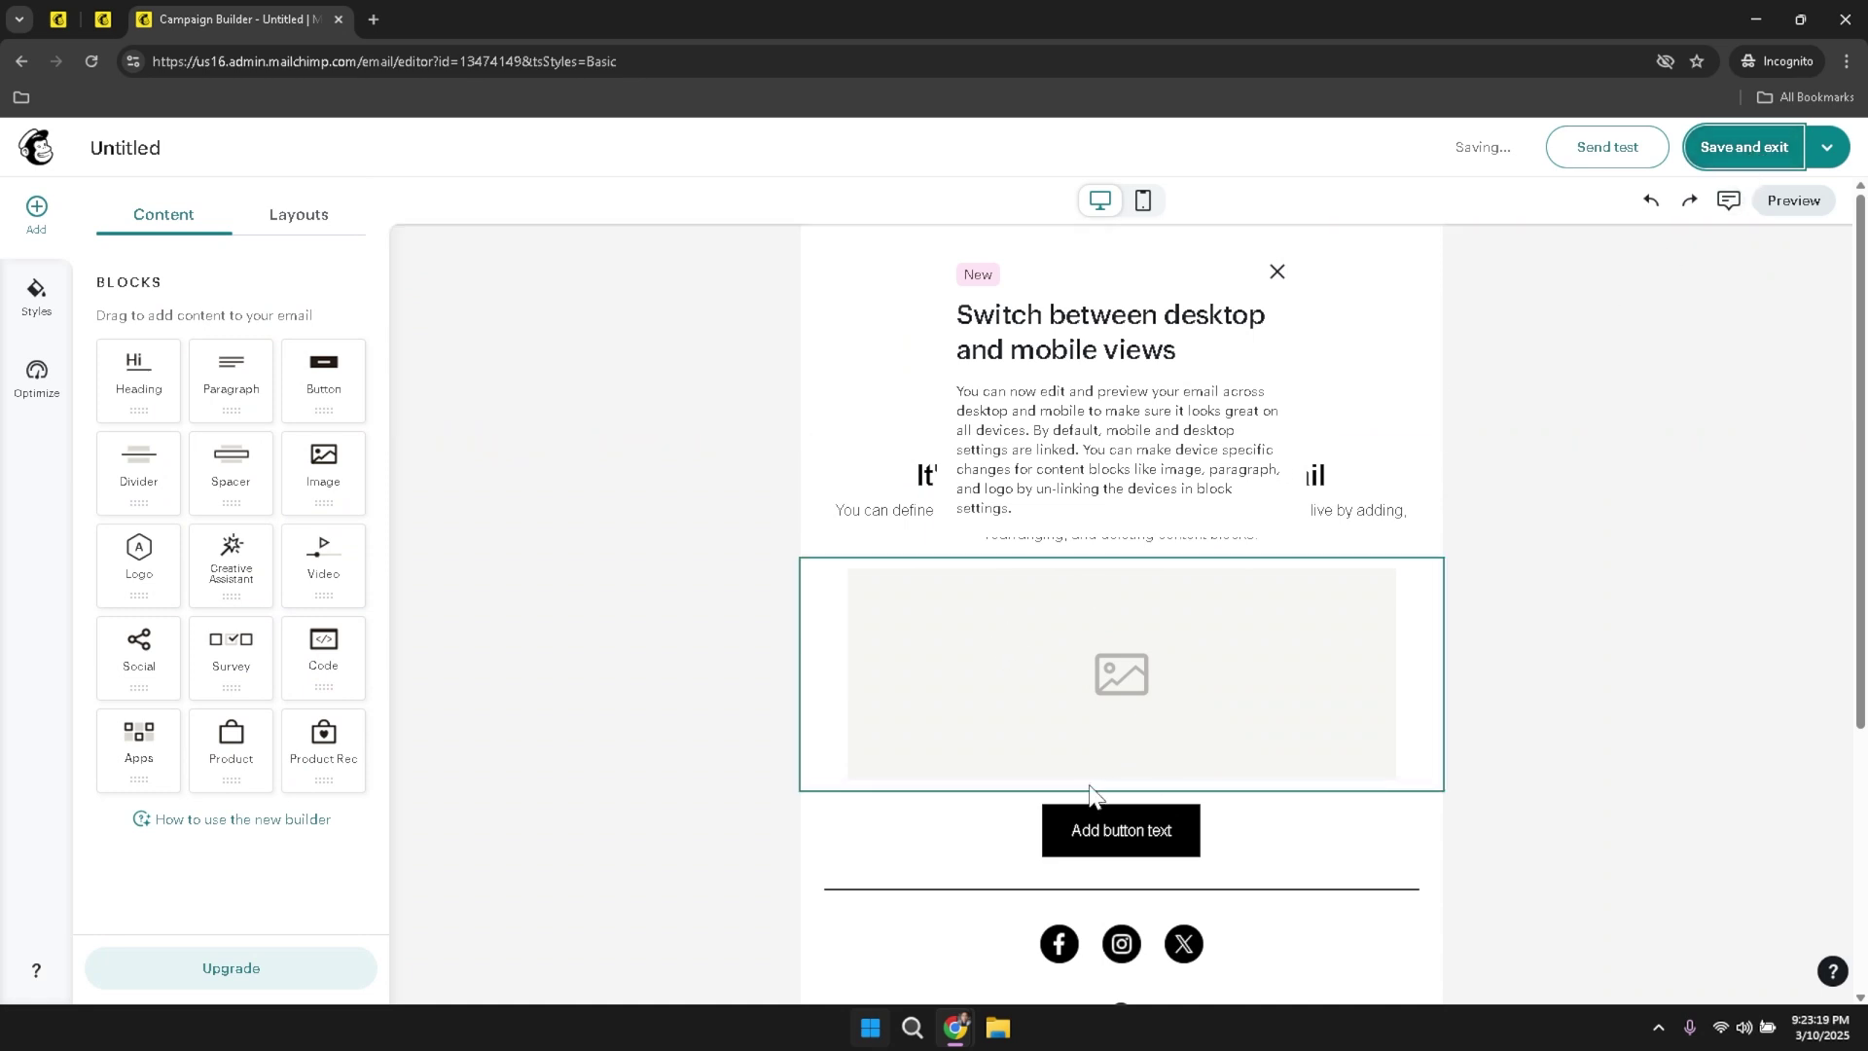
pyautogui.scroll(-4, 1089, 791)
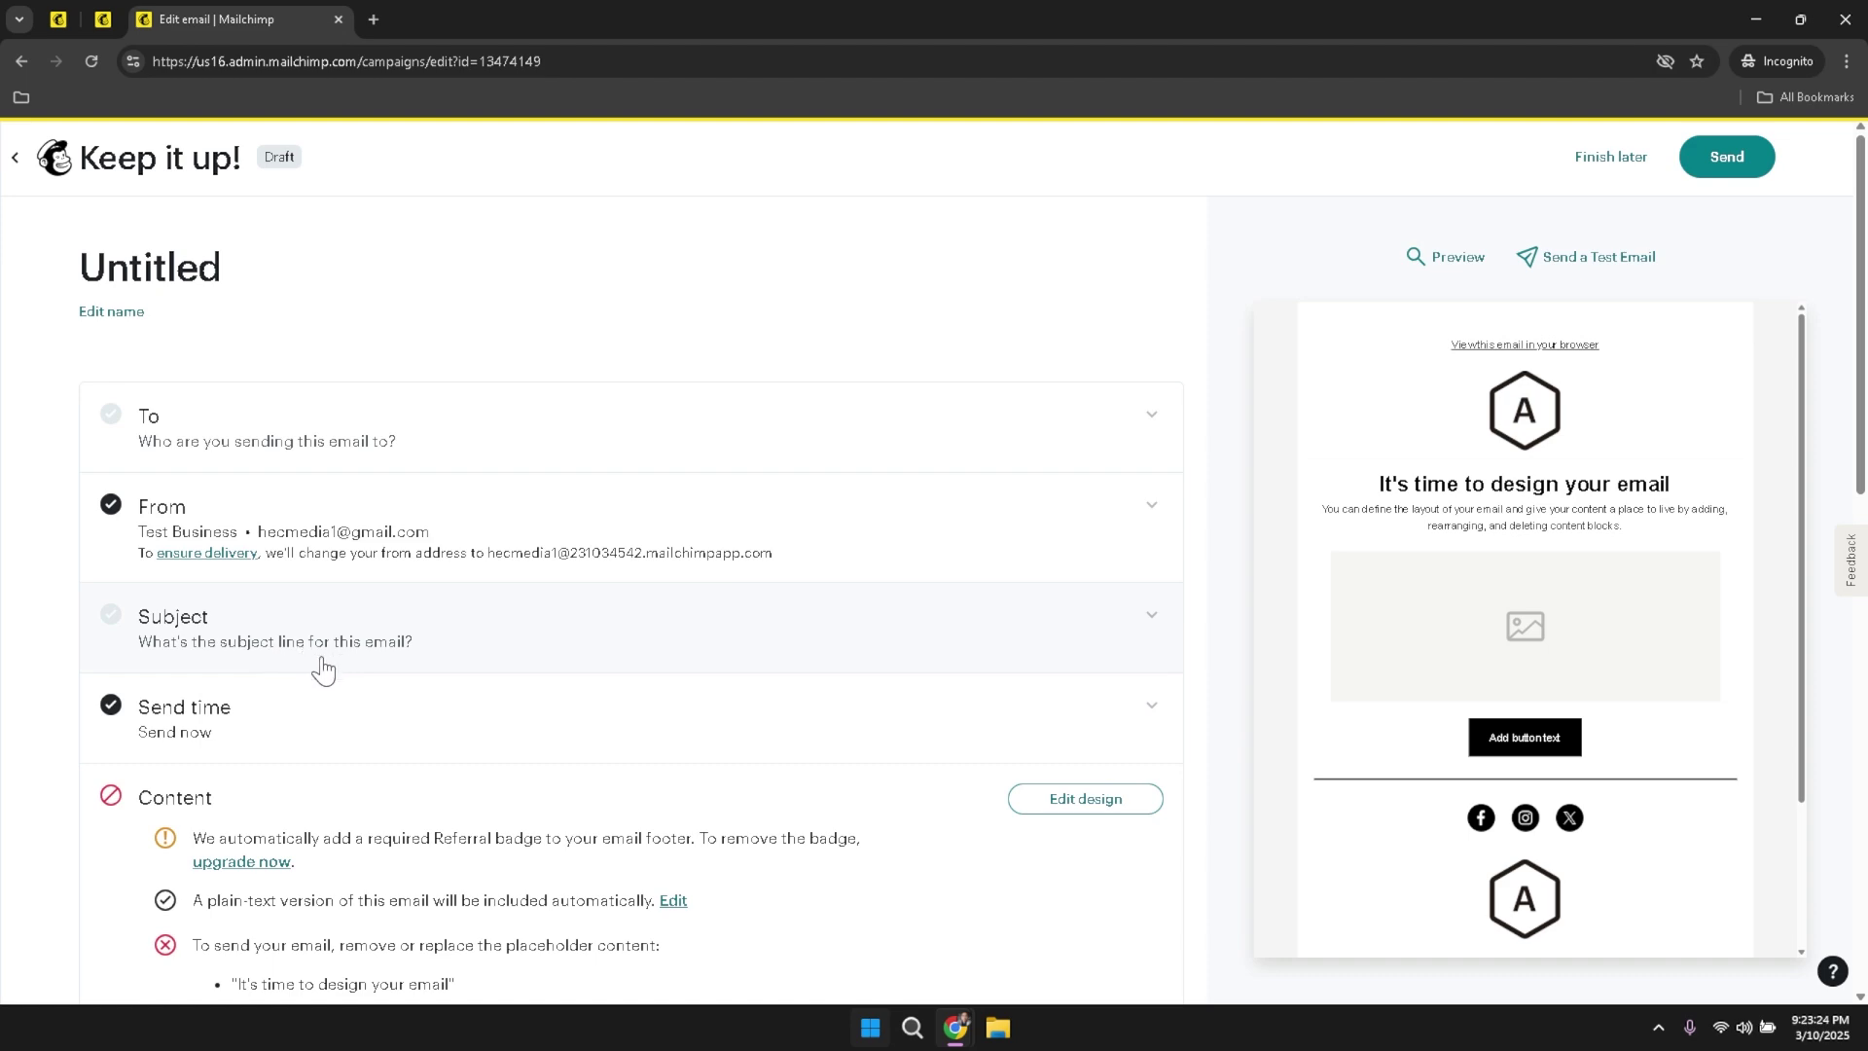
# - Review the draft email's sending details, content checklist, sharing options and Settings & Tracking, and return to Home
pyautogui.scroll(-3, 331, 671)
pyautogui.scroll(-5, 331, 671)
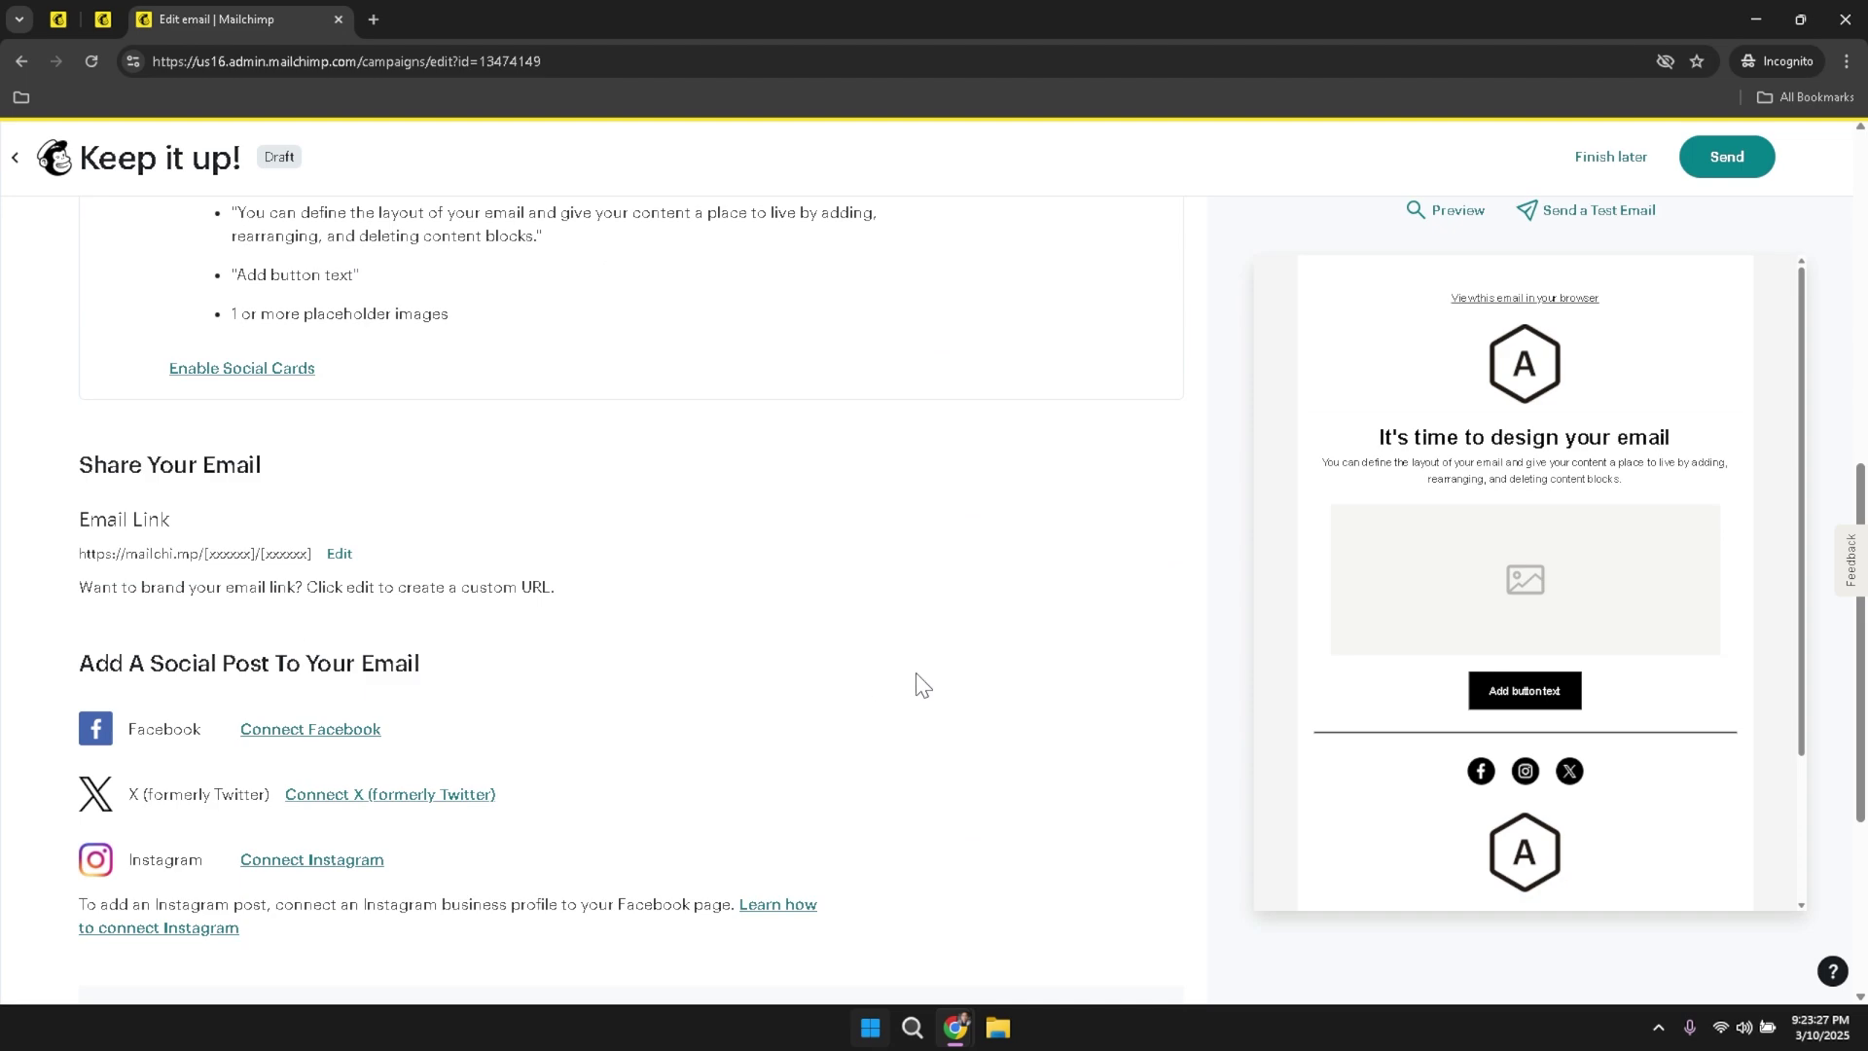
pyautogui.scroll(-4, 923, 686)
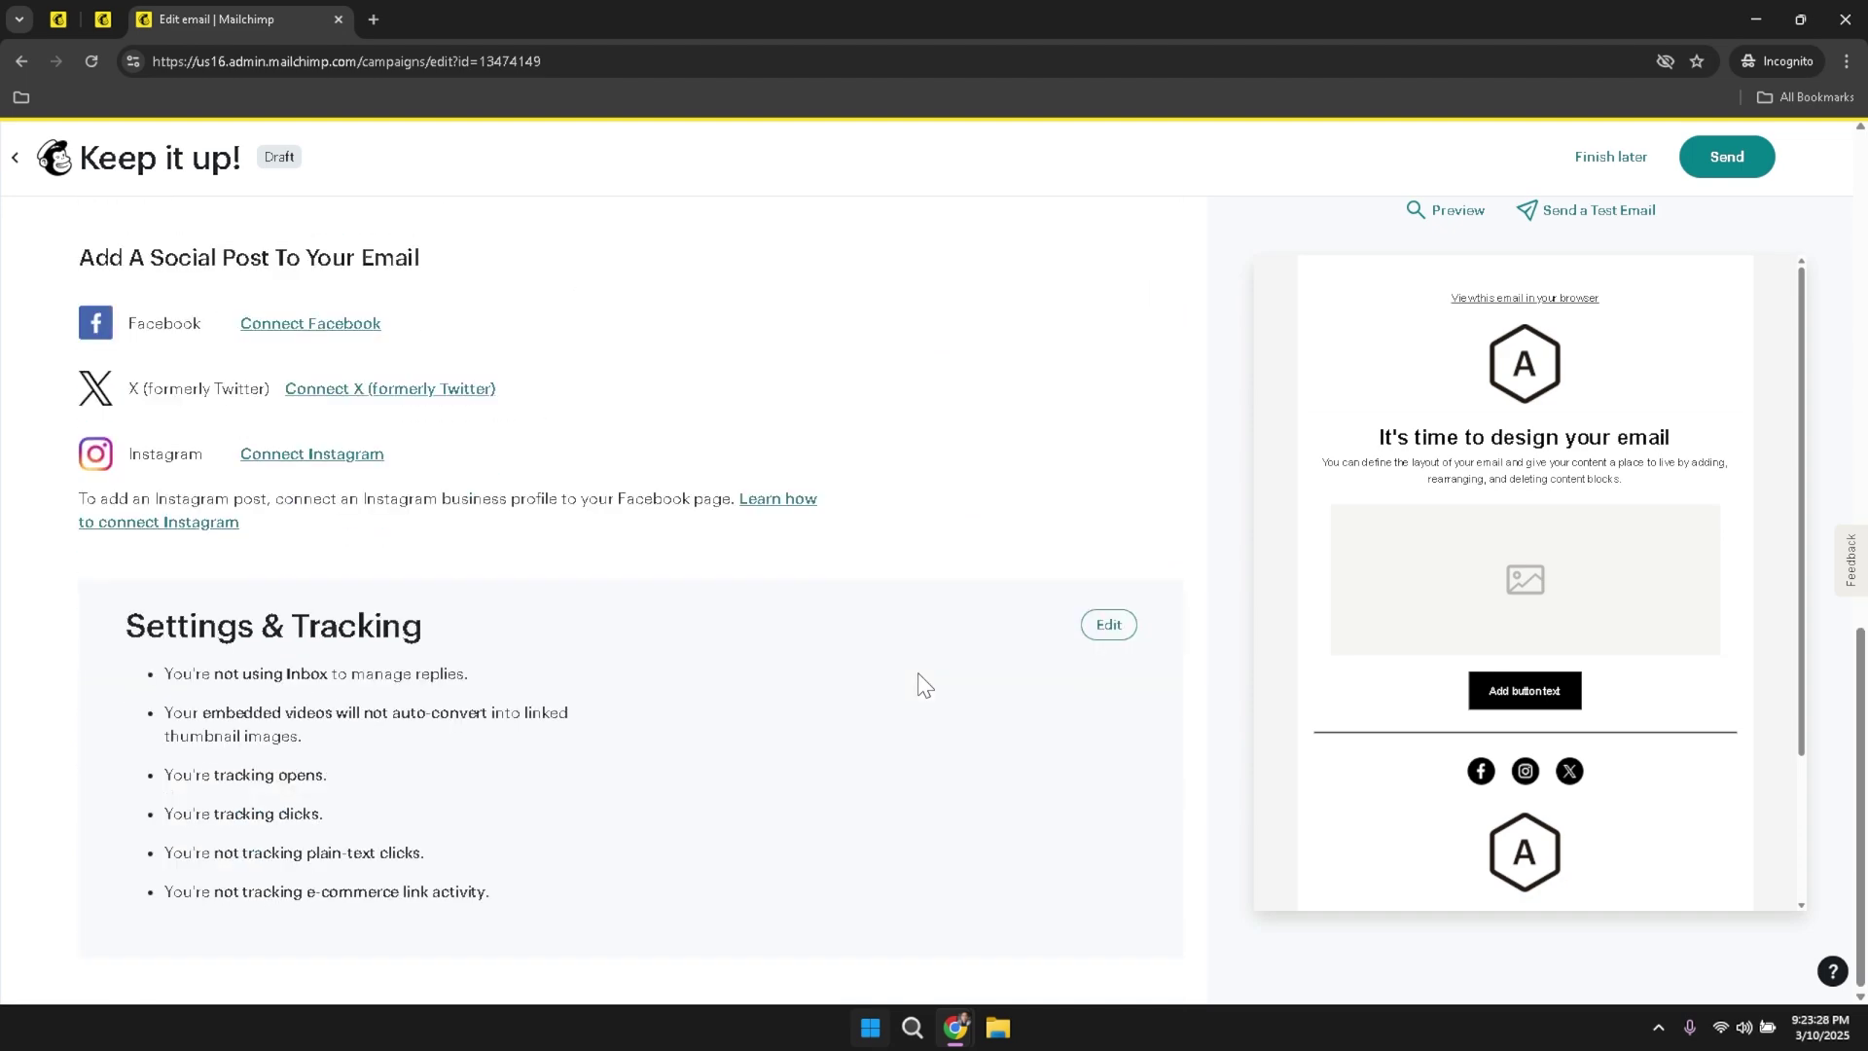
pyautogui.scroll(8, 923, 686)
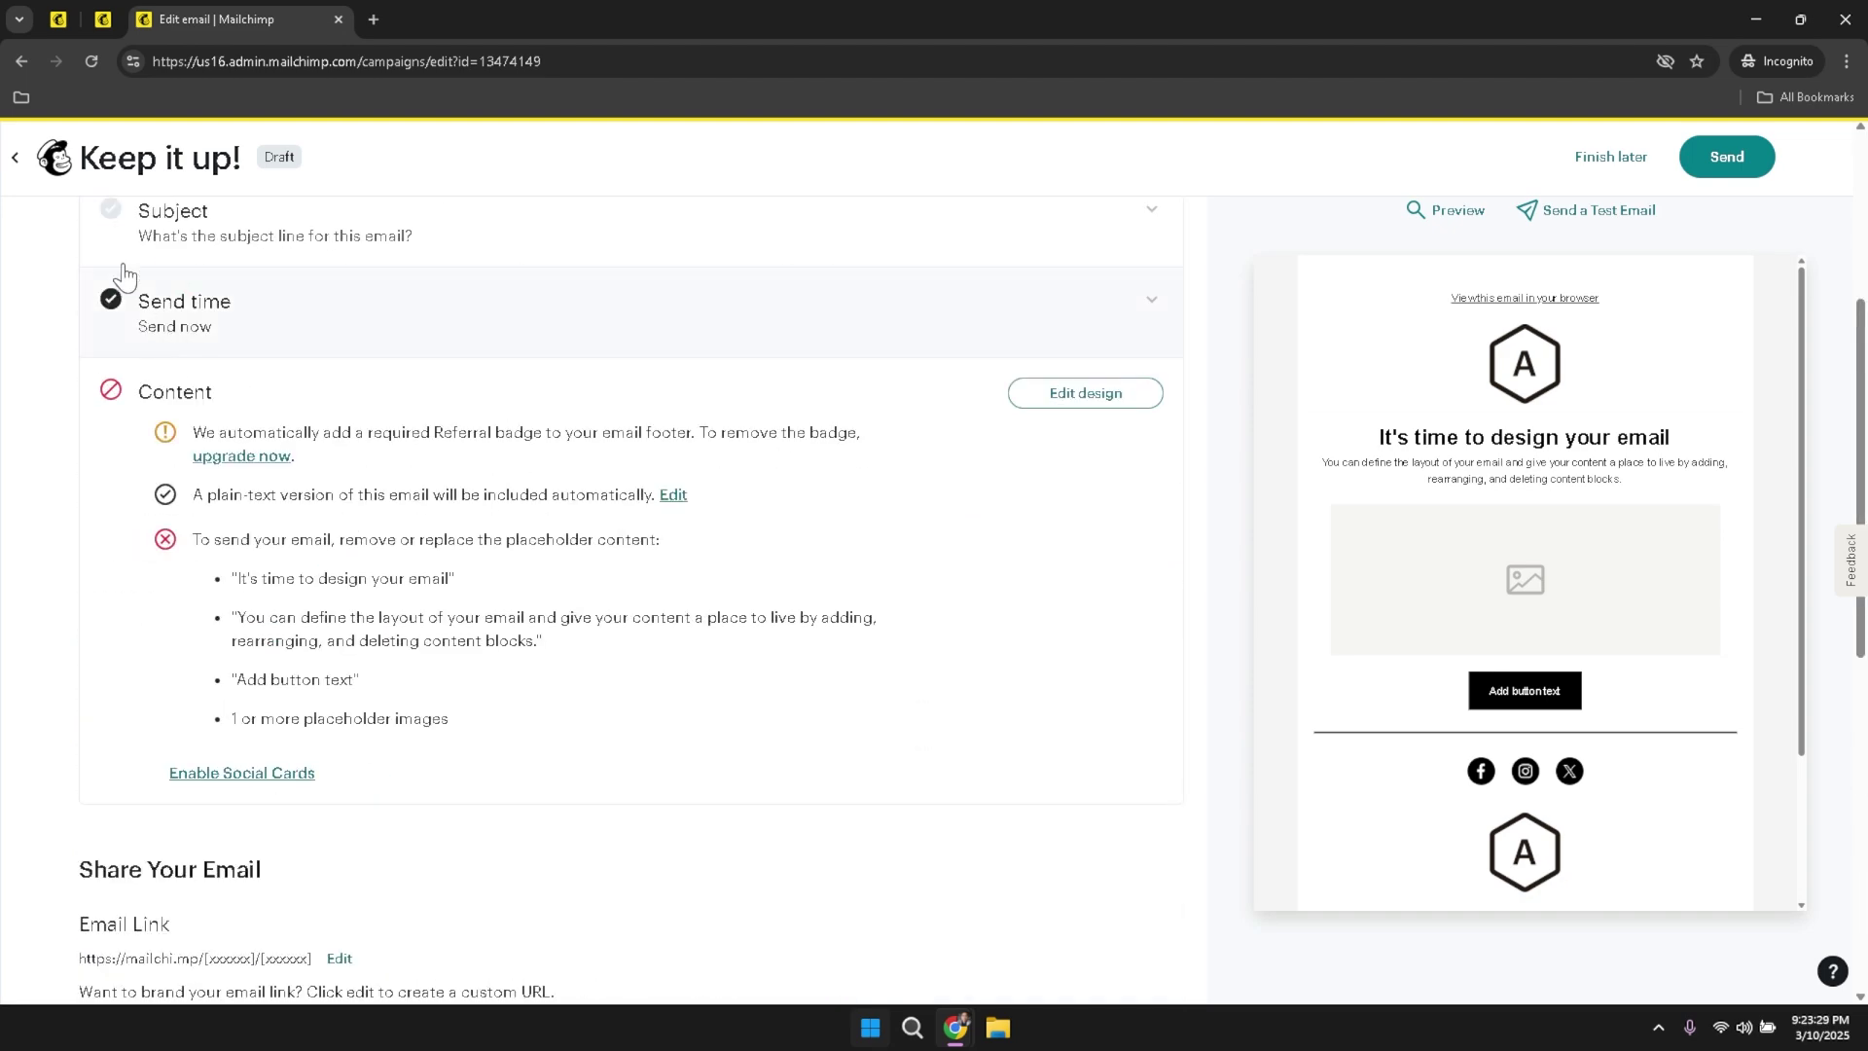
pyautogui.click(15, 159)
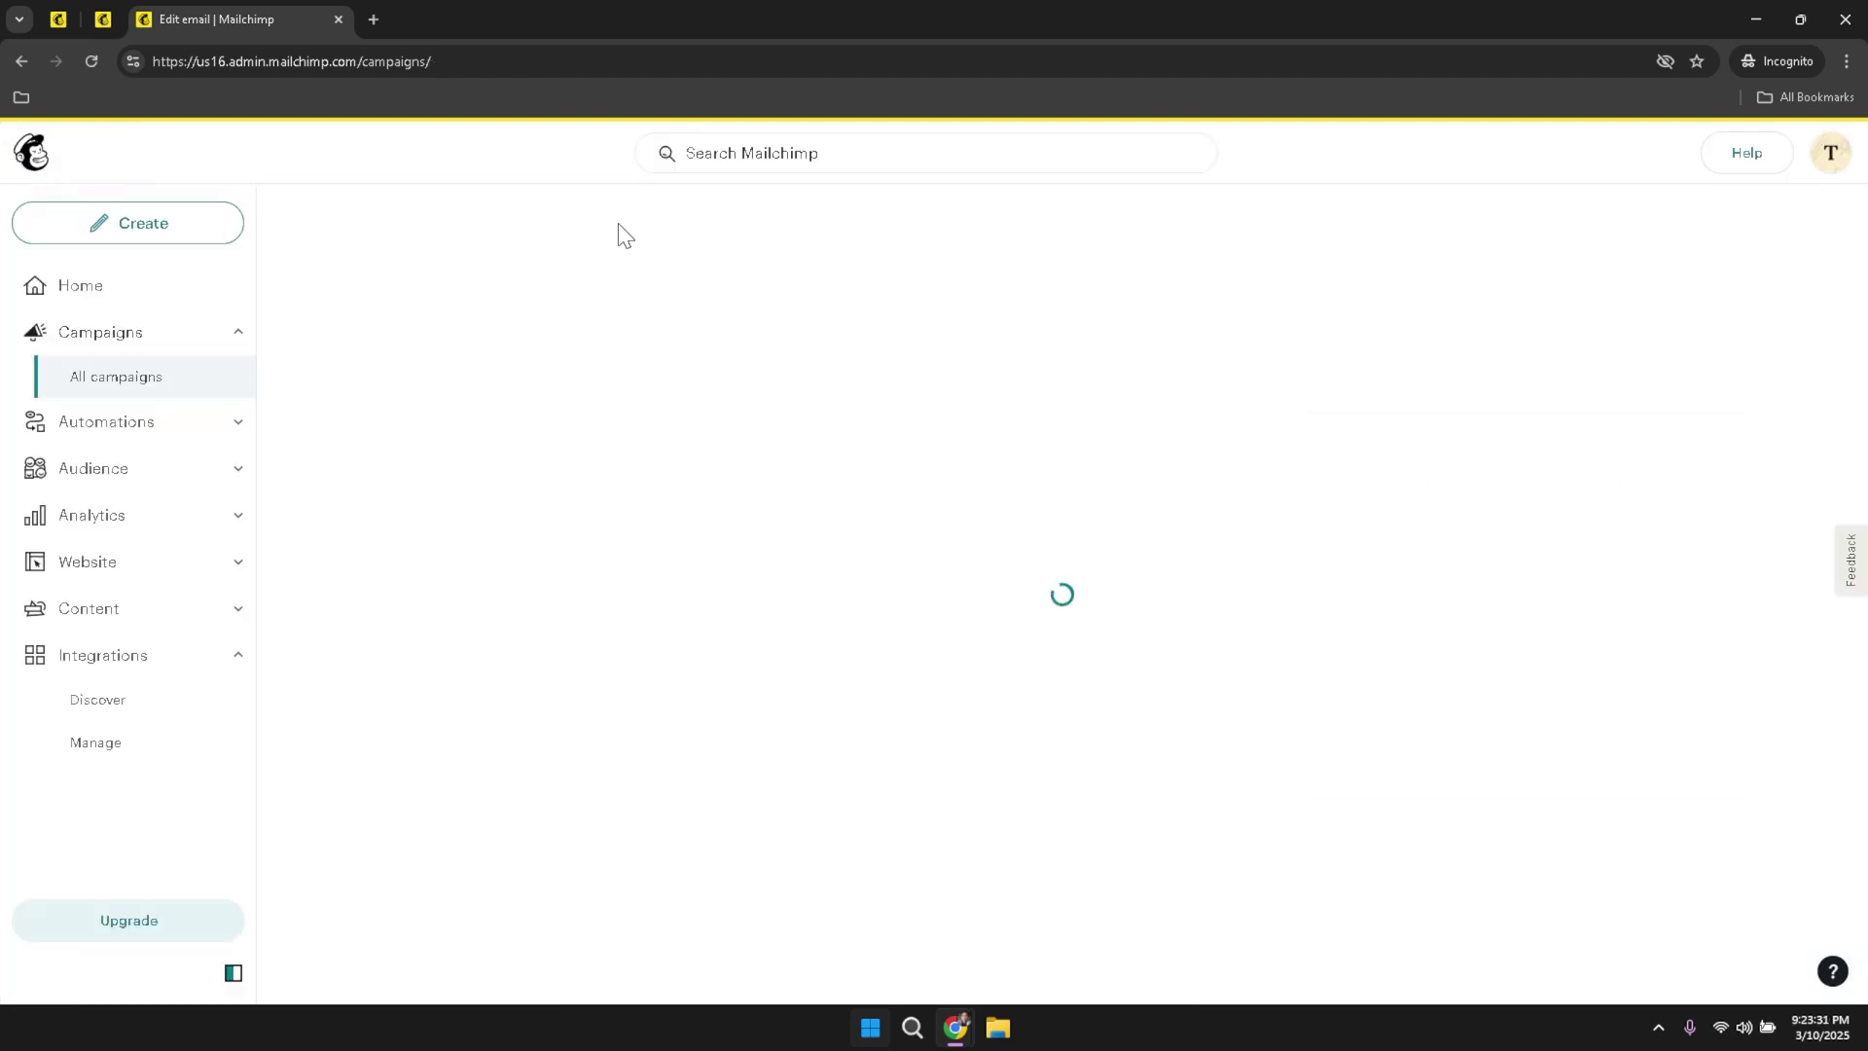
pyautogui.click(46, 161)
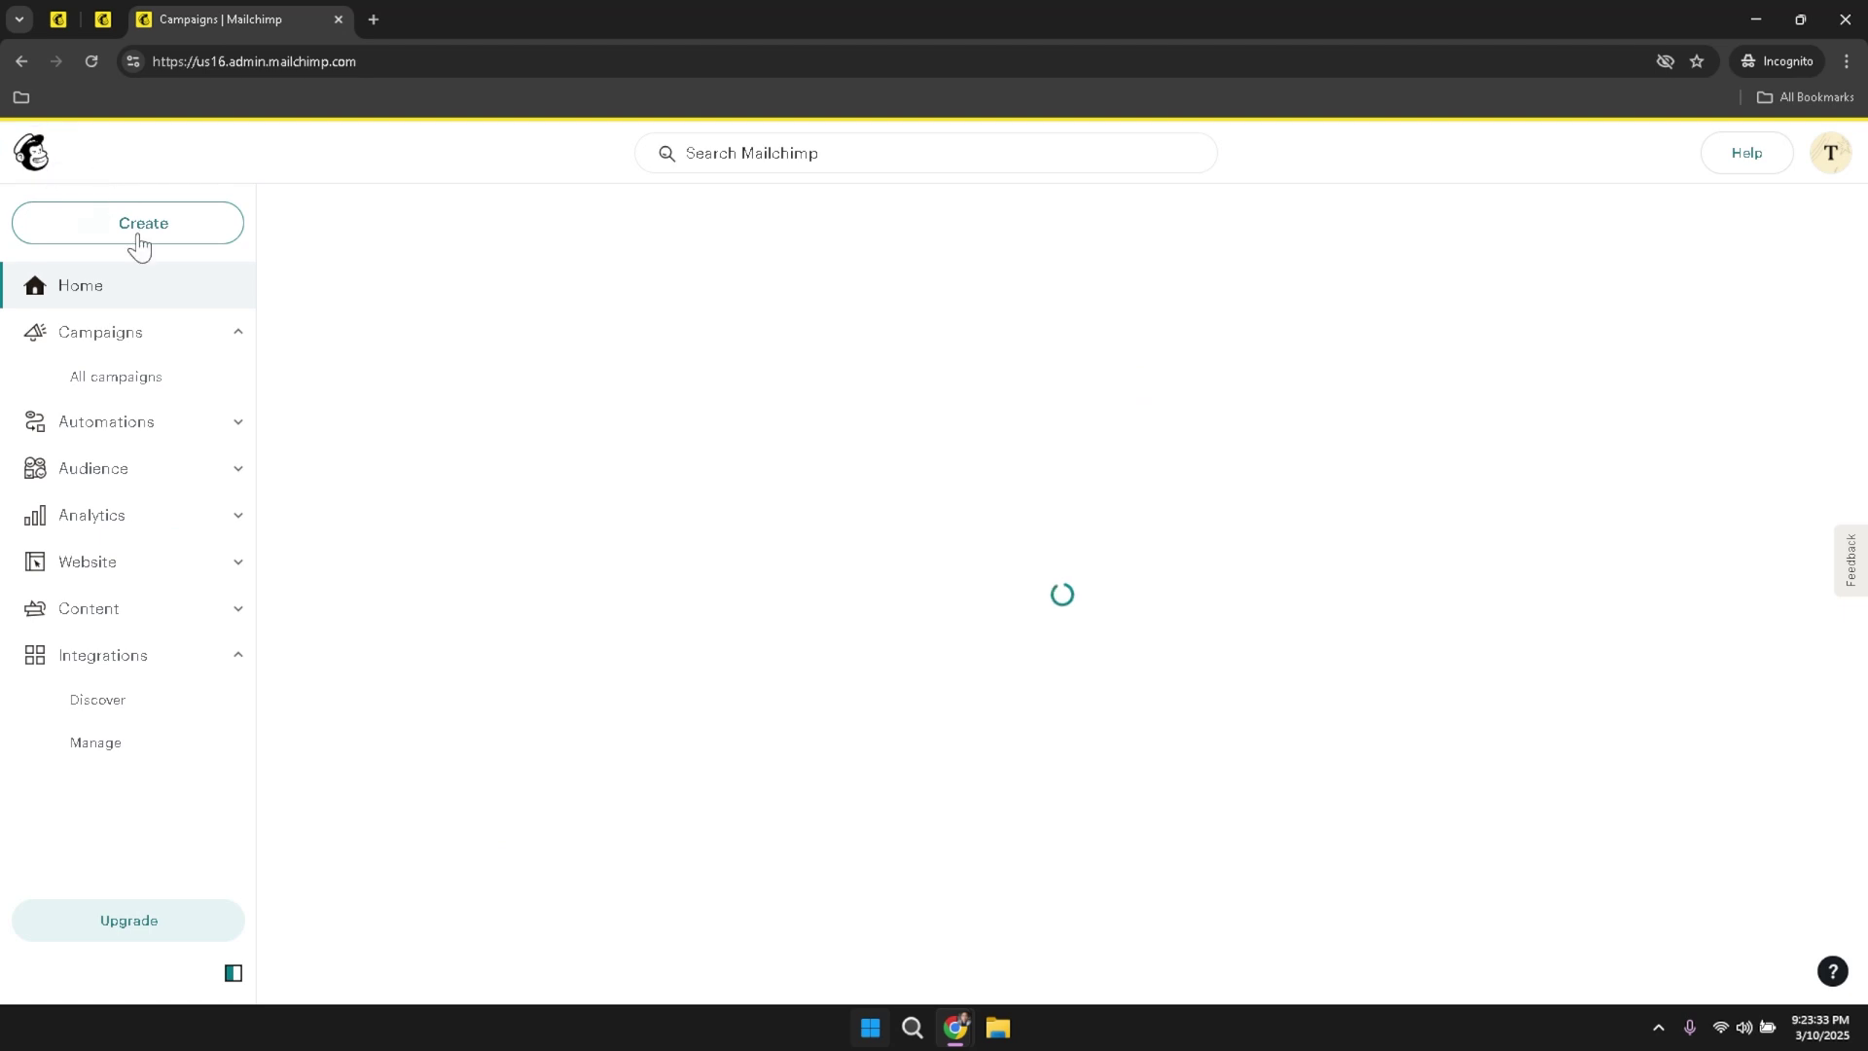
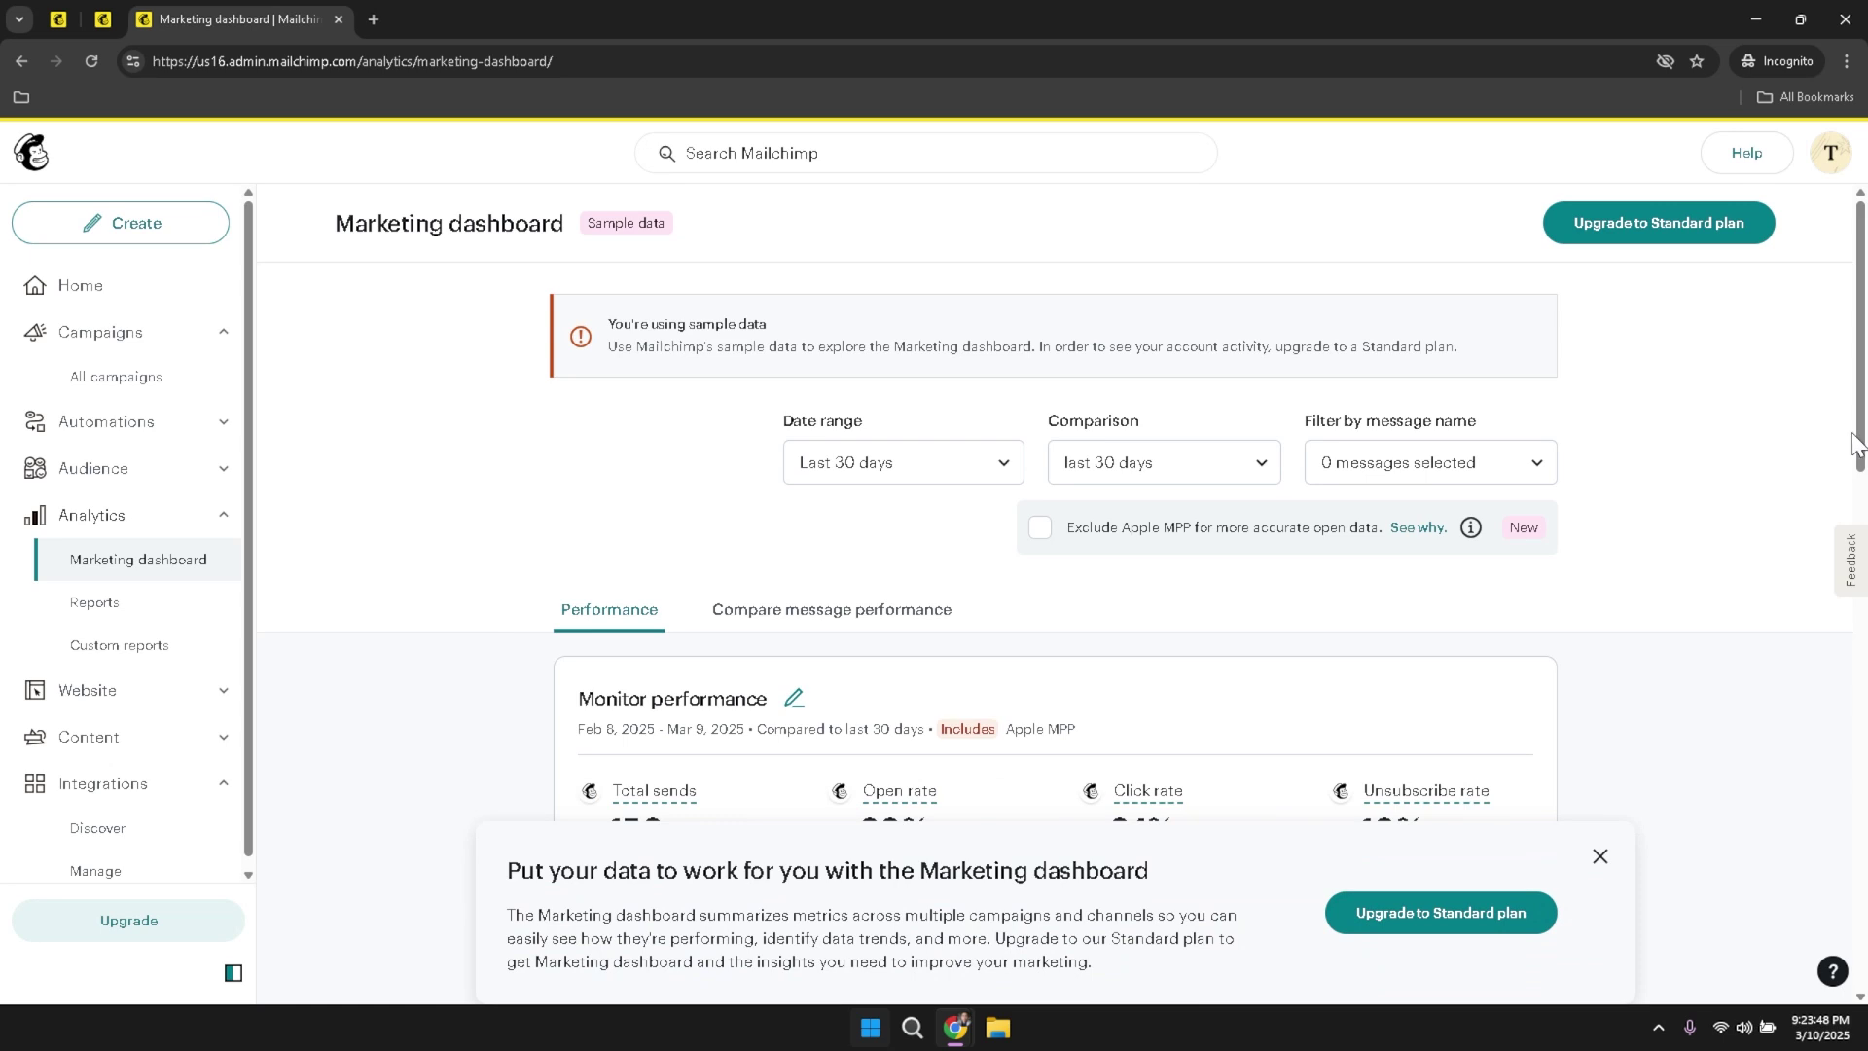
# - View the performance sections of the Analytics Marketing dashboard, dismissing the Standard plan upgrade banner
pyautogui.moveTo(1860, 450); pyautogui.dragTo(1846, 563)
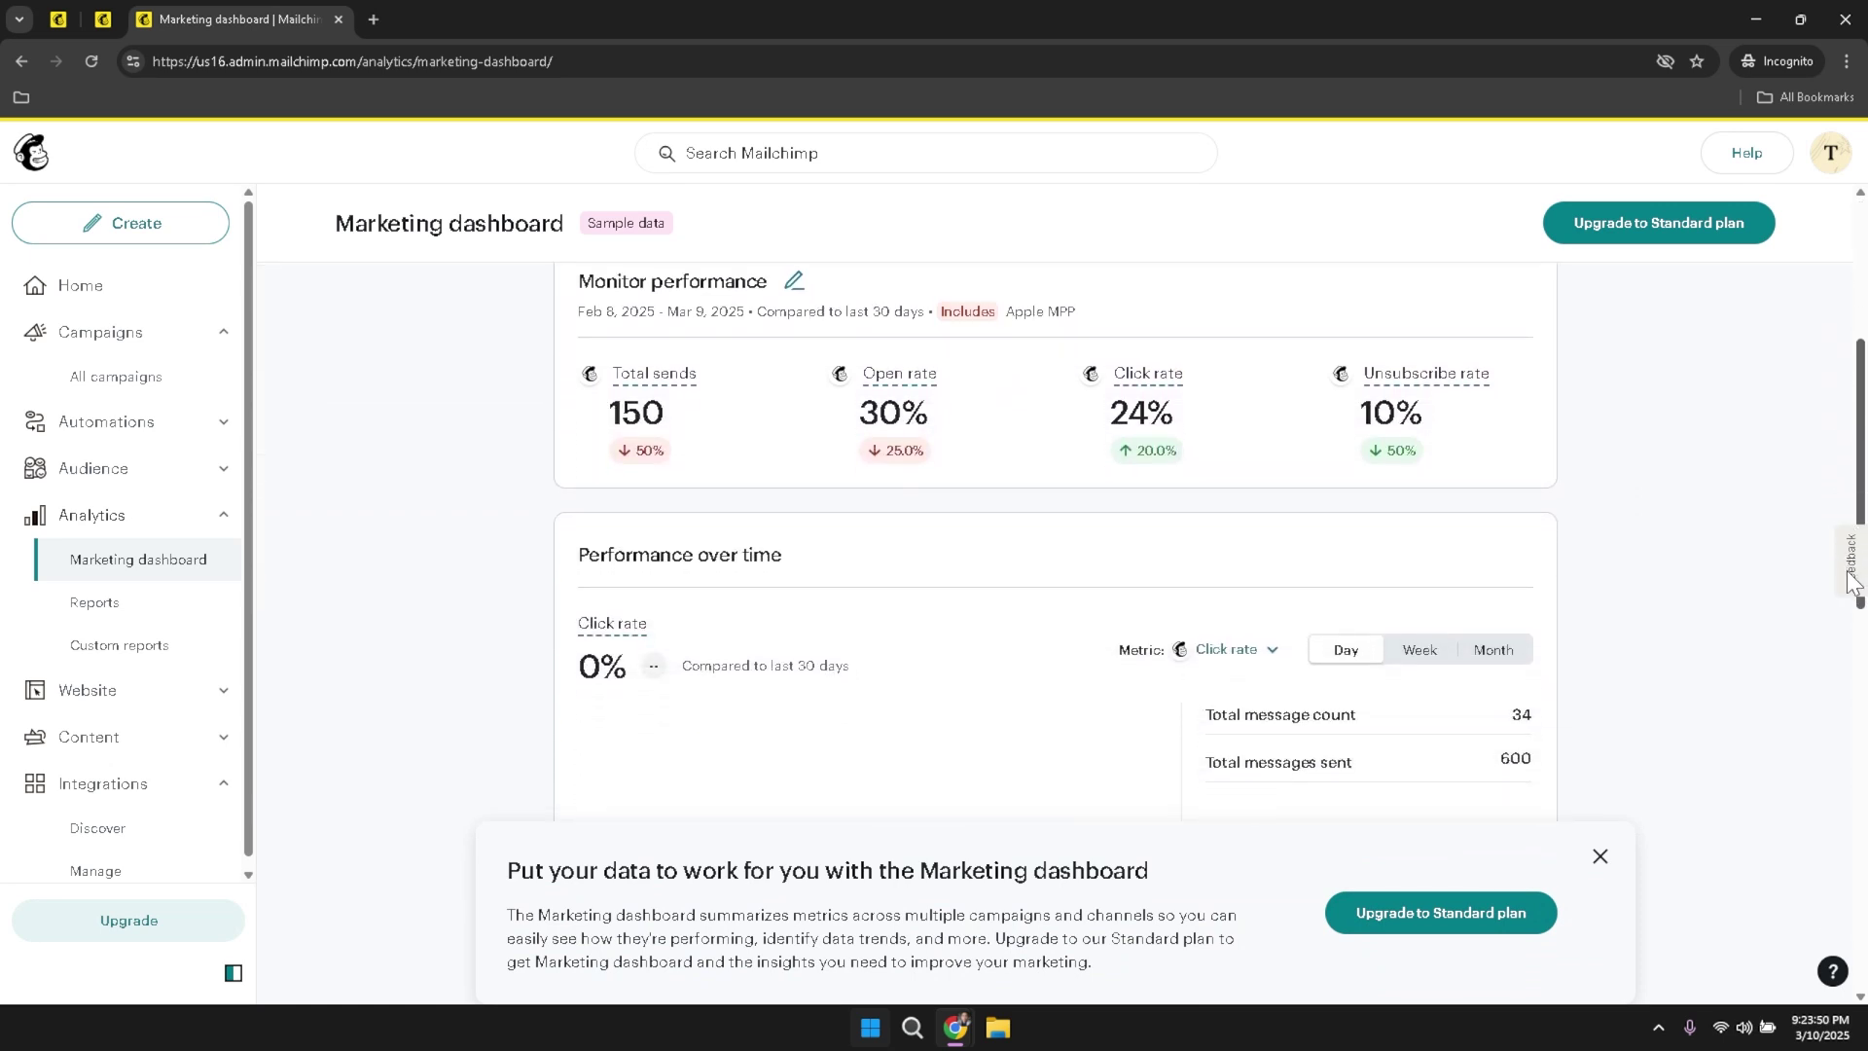
pyautogui.click(1600, 856)
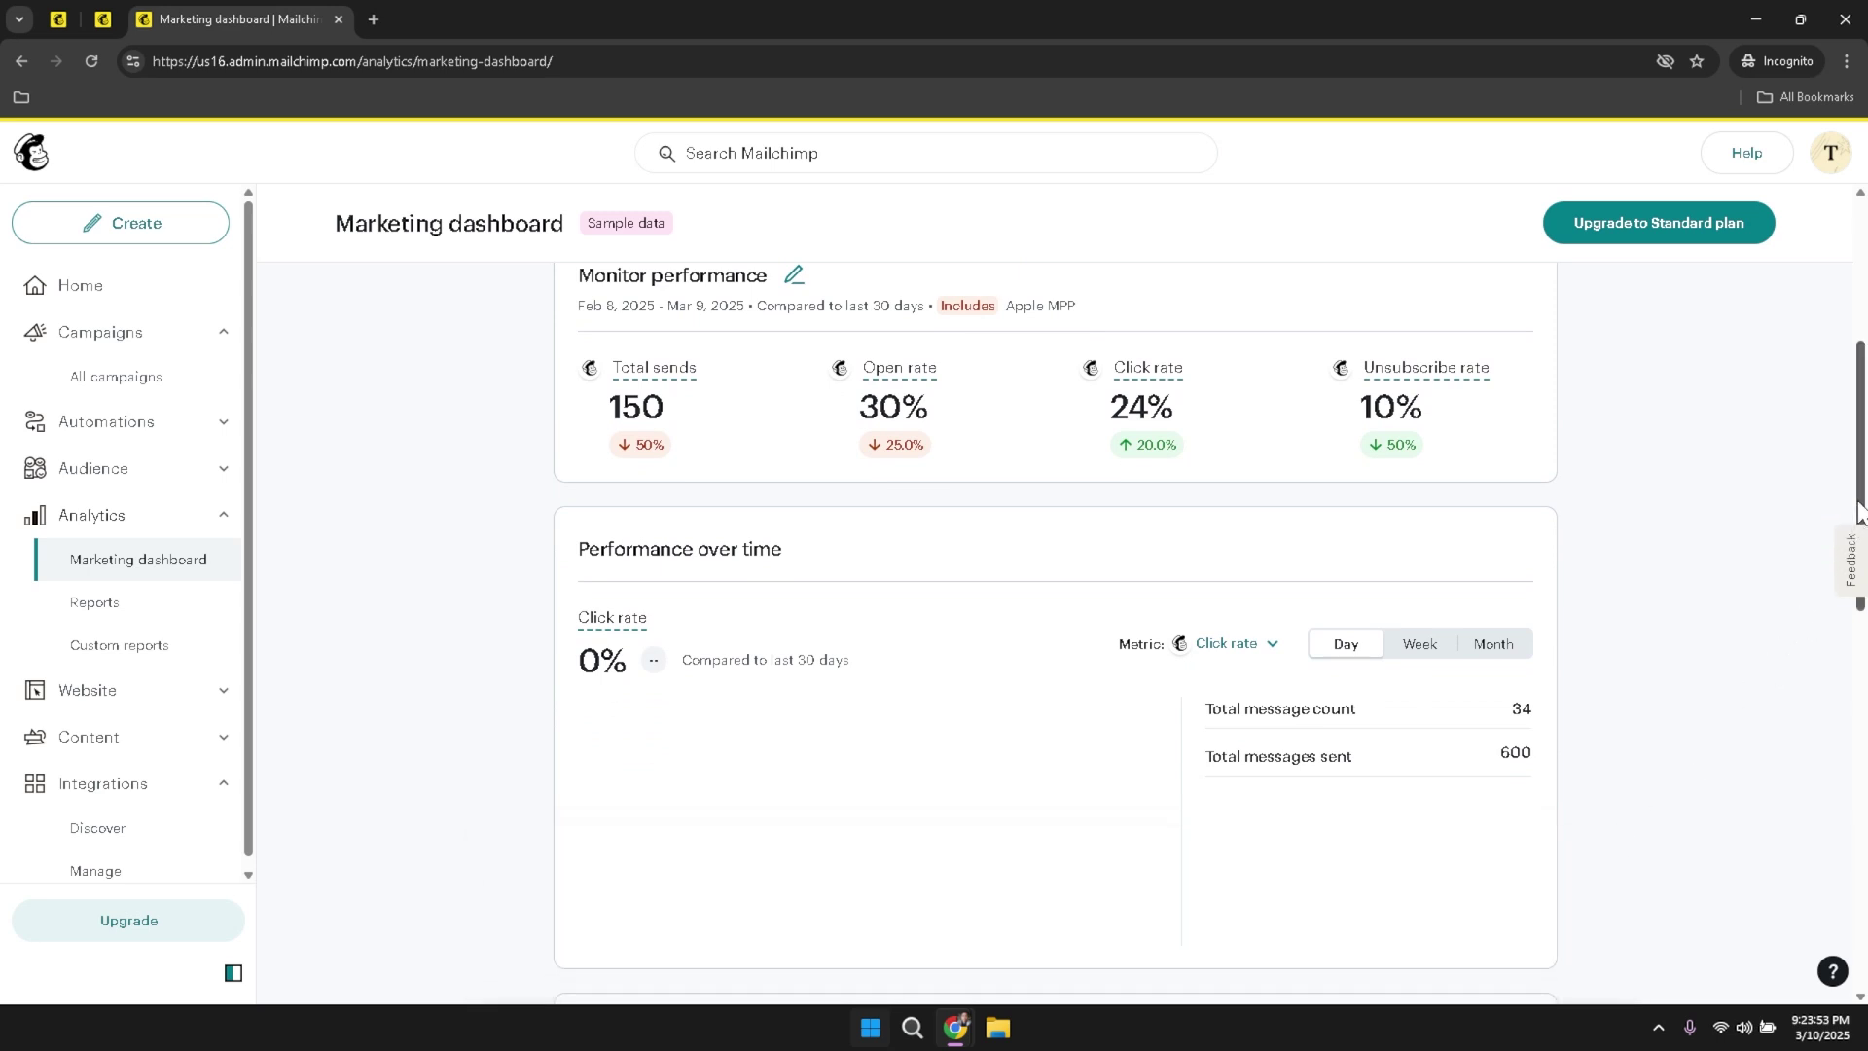
pyautogui.moveTo(1857, 511)
pyautogui.mouseDown()
pyautogui.moveTo(1859, 533)
pyautogui.moveTo(1862, 481)
pyautogui.mouseUp()
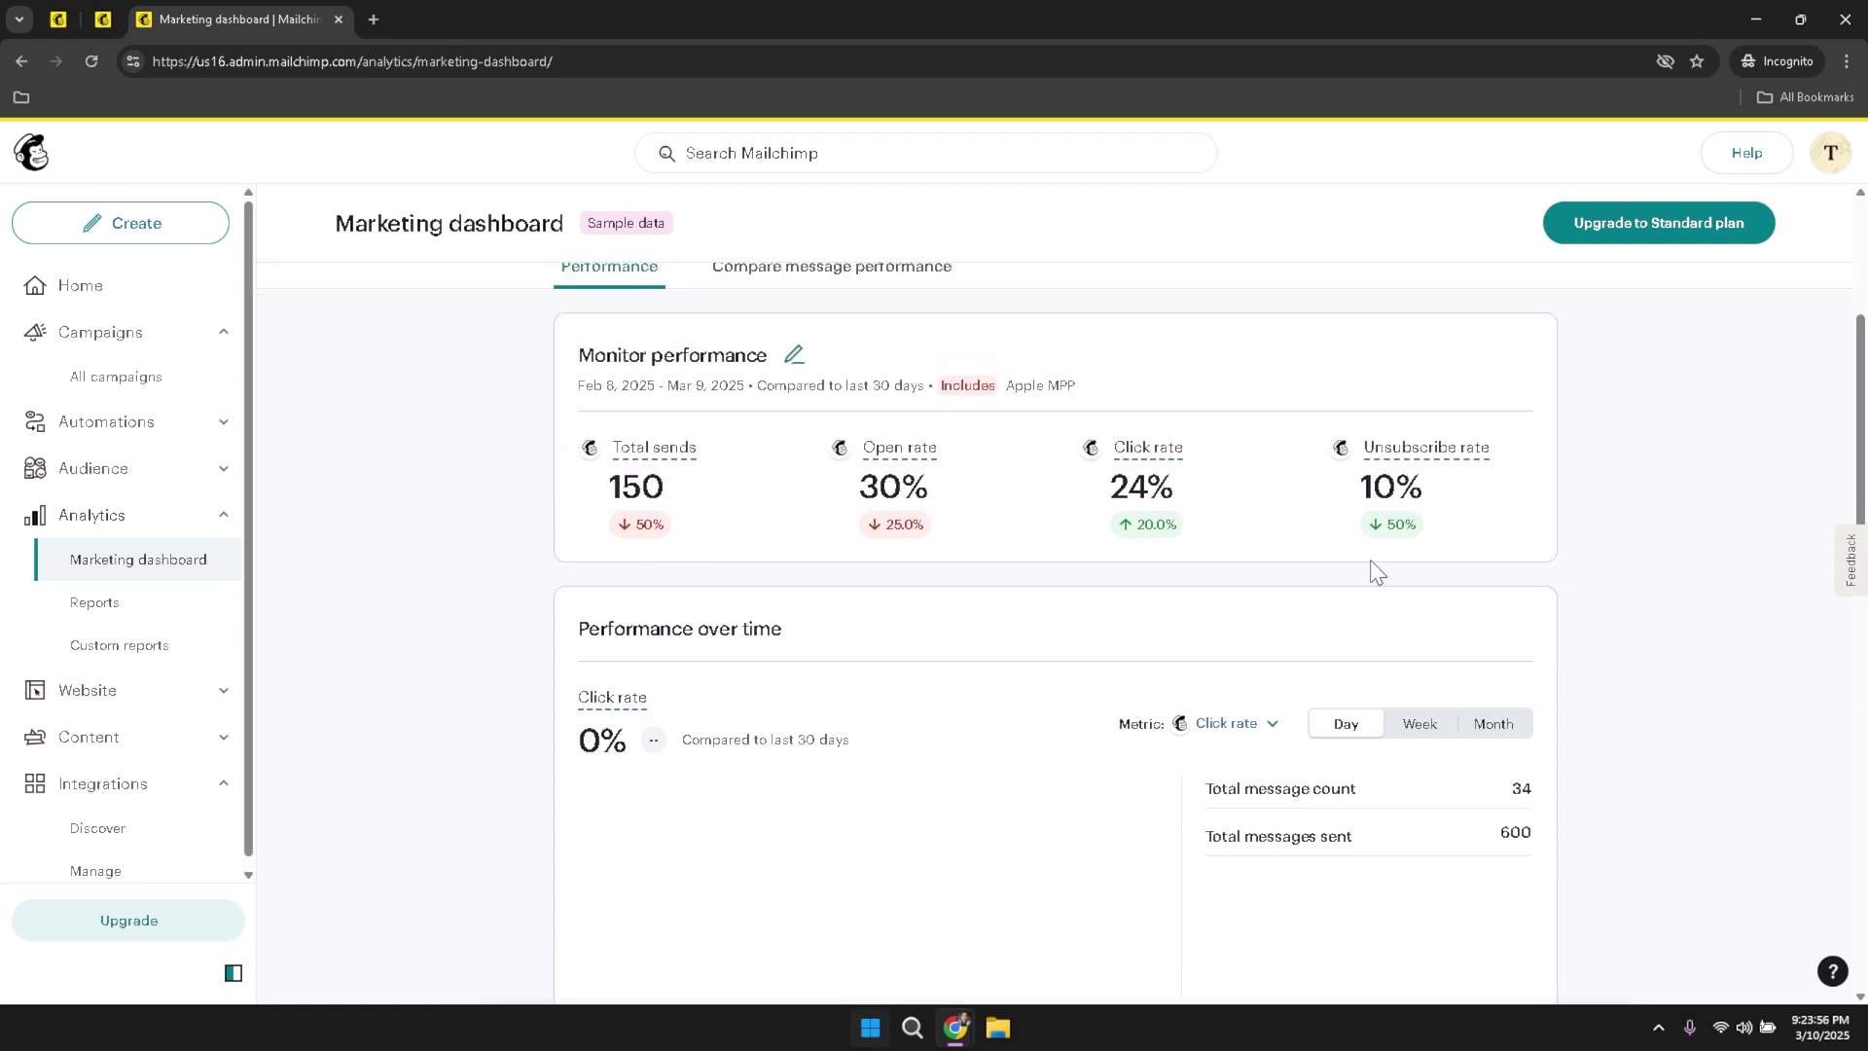
# - Open the Website section and look through the Wix offer and the options for creating a website with Mailchimp
pyautogui.click(102, 690)
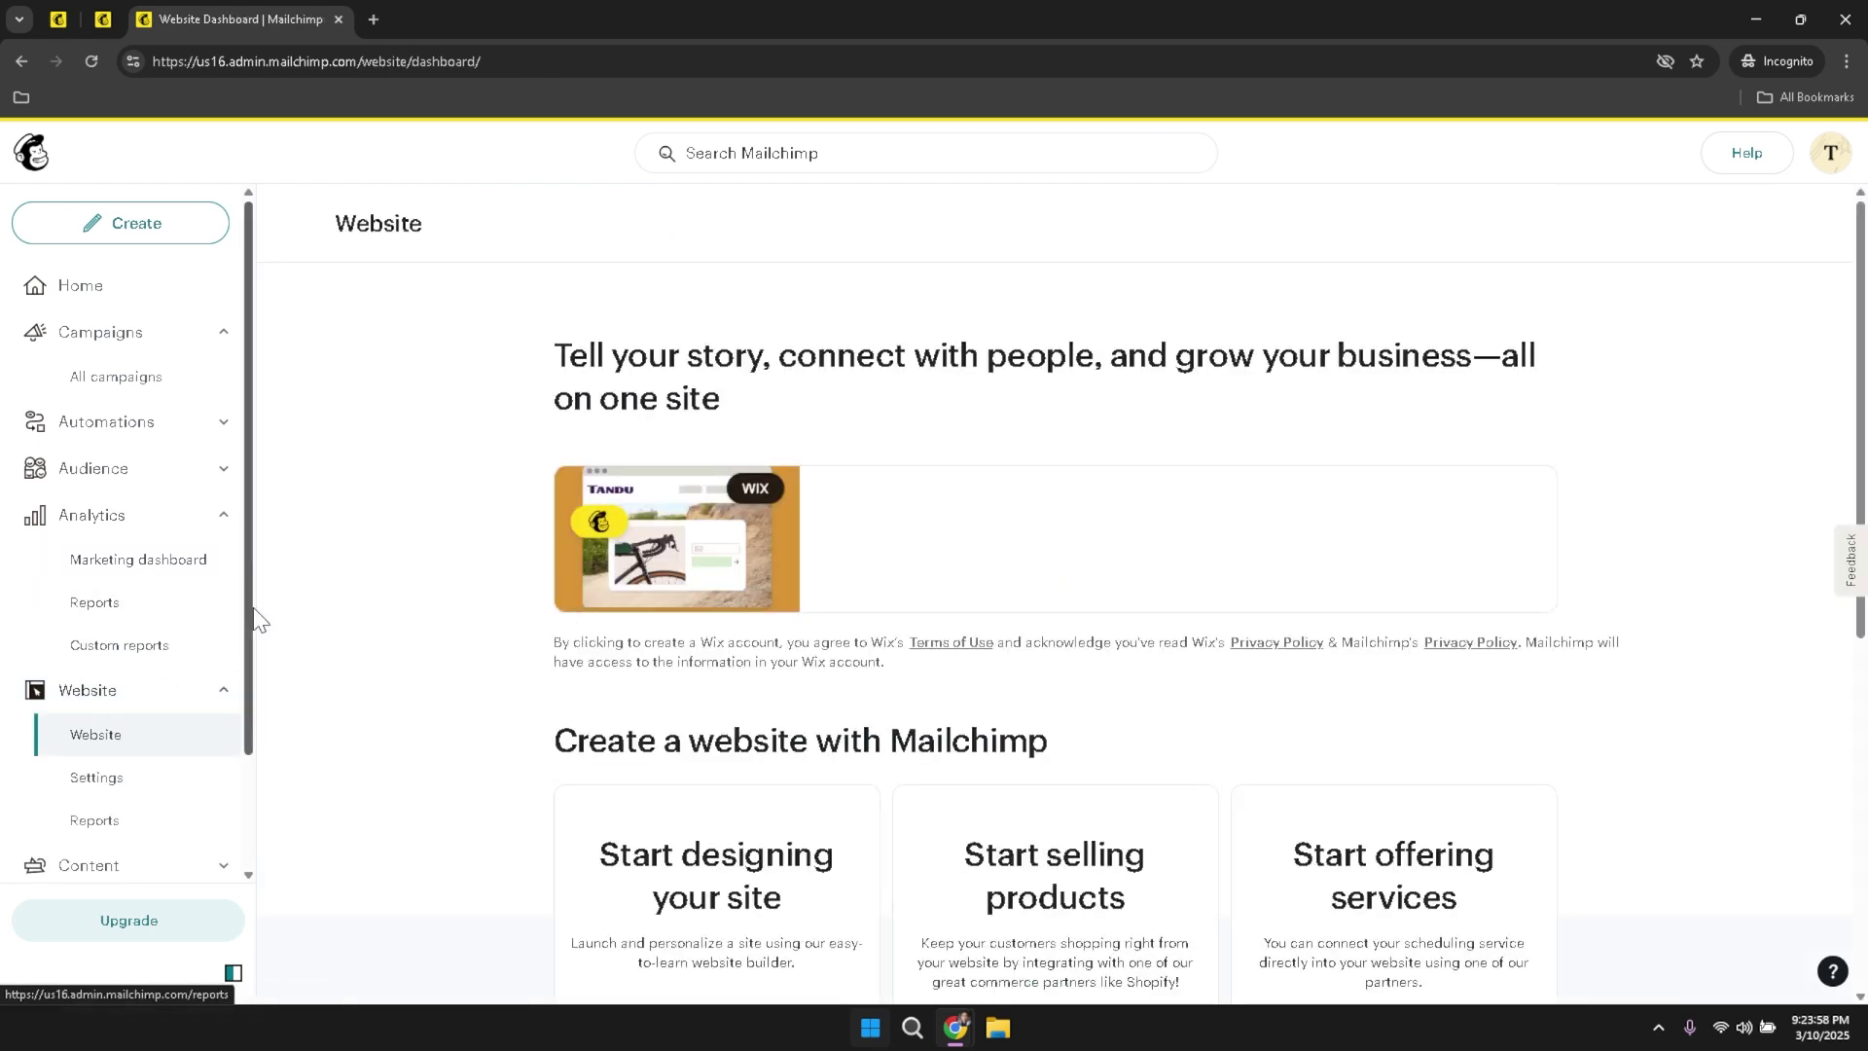
pyautogui.moveTo(251, 613); pyautogui.dragTo(231, 715)
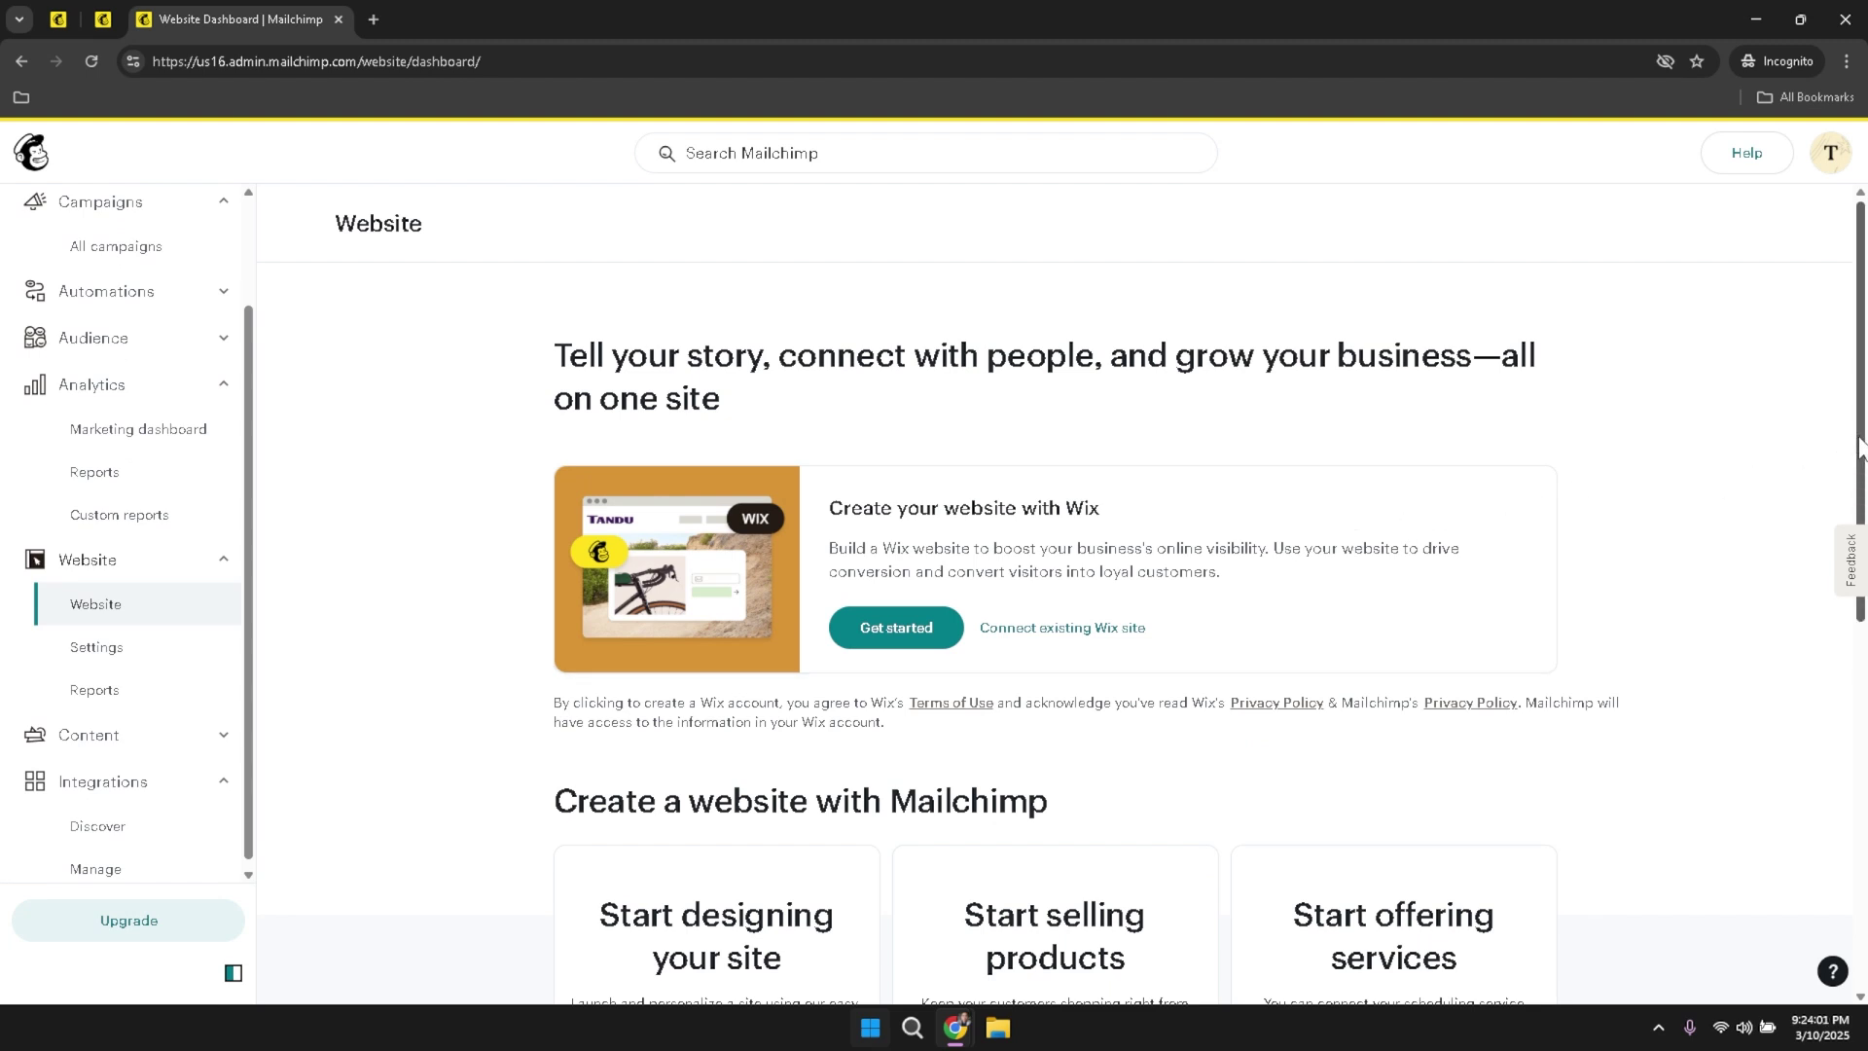
pyautogui.moveTo(1860, 443); pyautogui.dragTo(1860, 488)
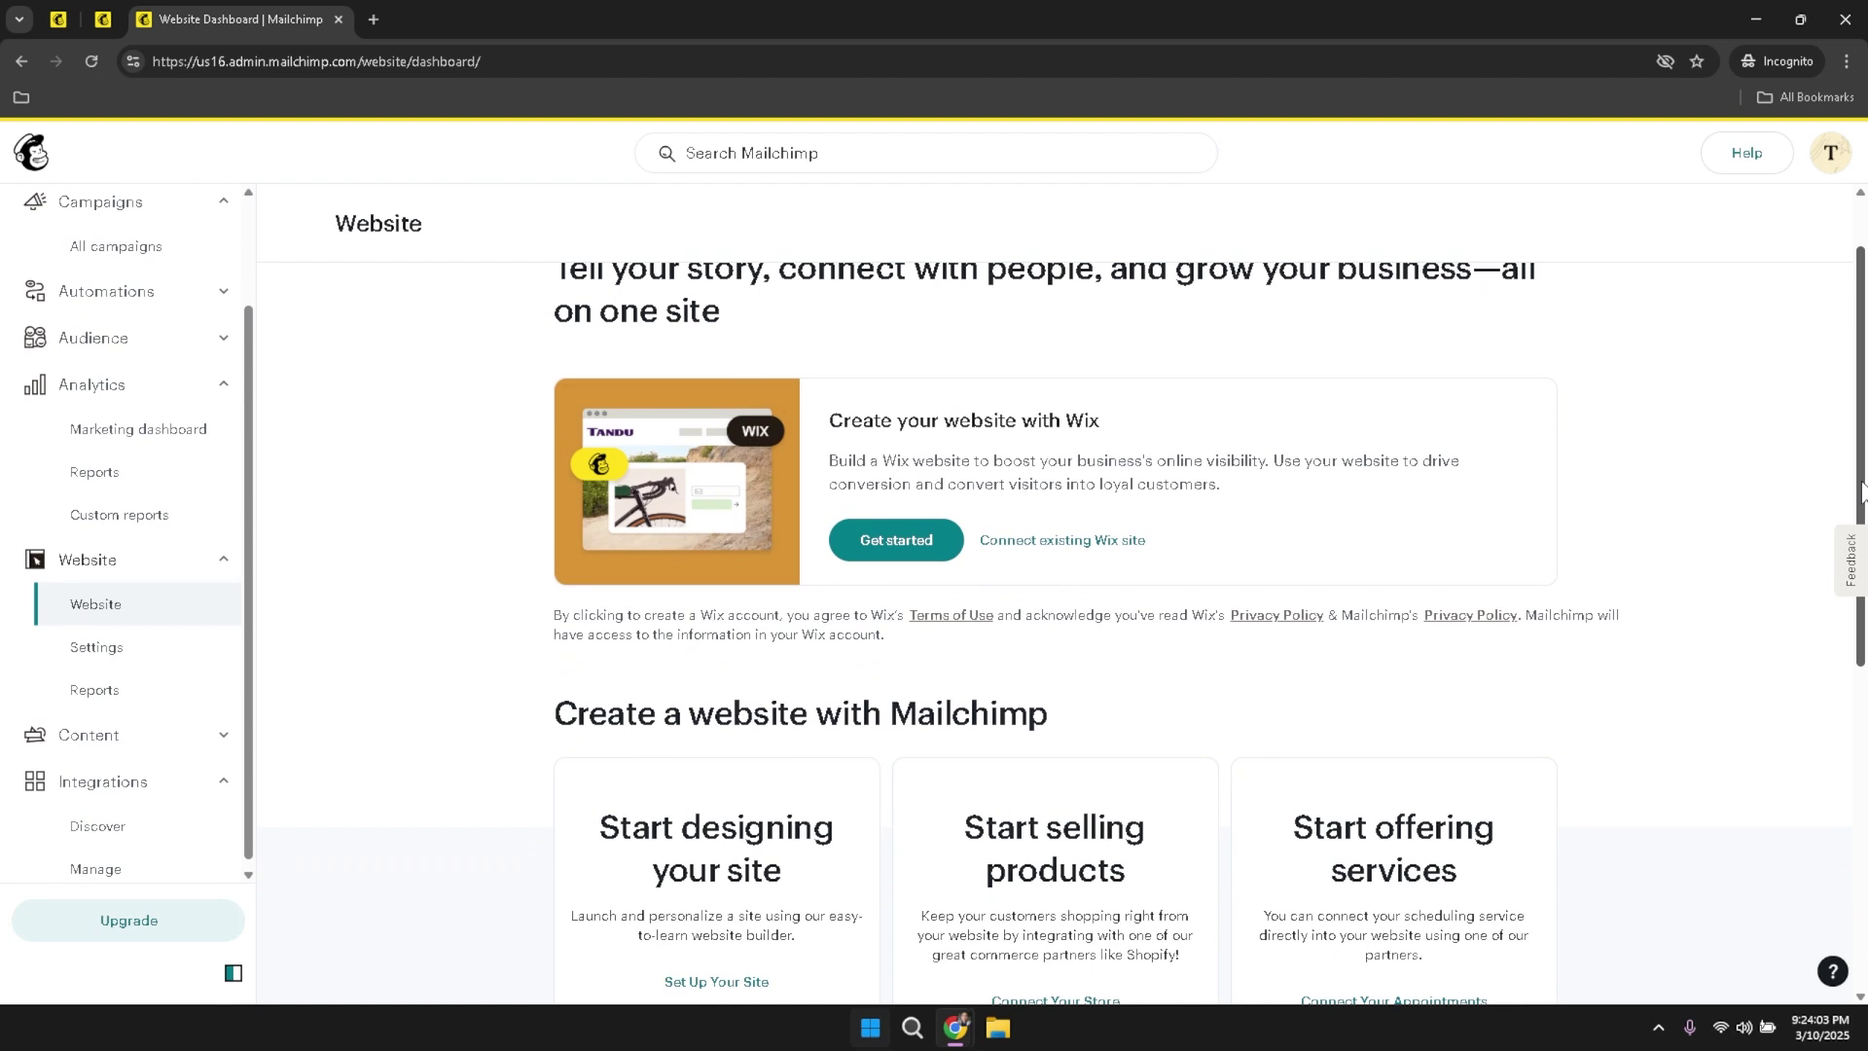
pyautogui.moveTo(1861, 487); pyautogui.dragTo(1857, 591)
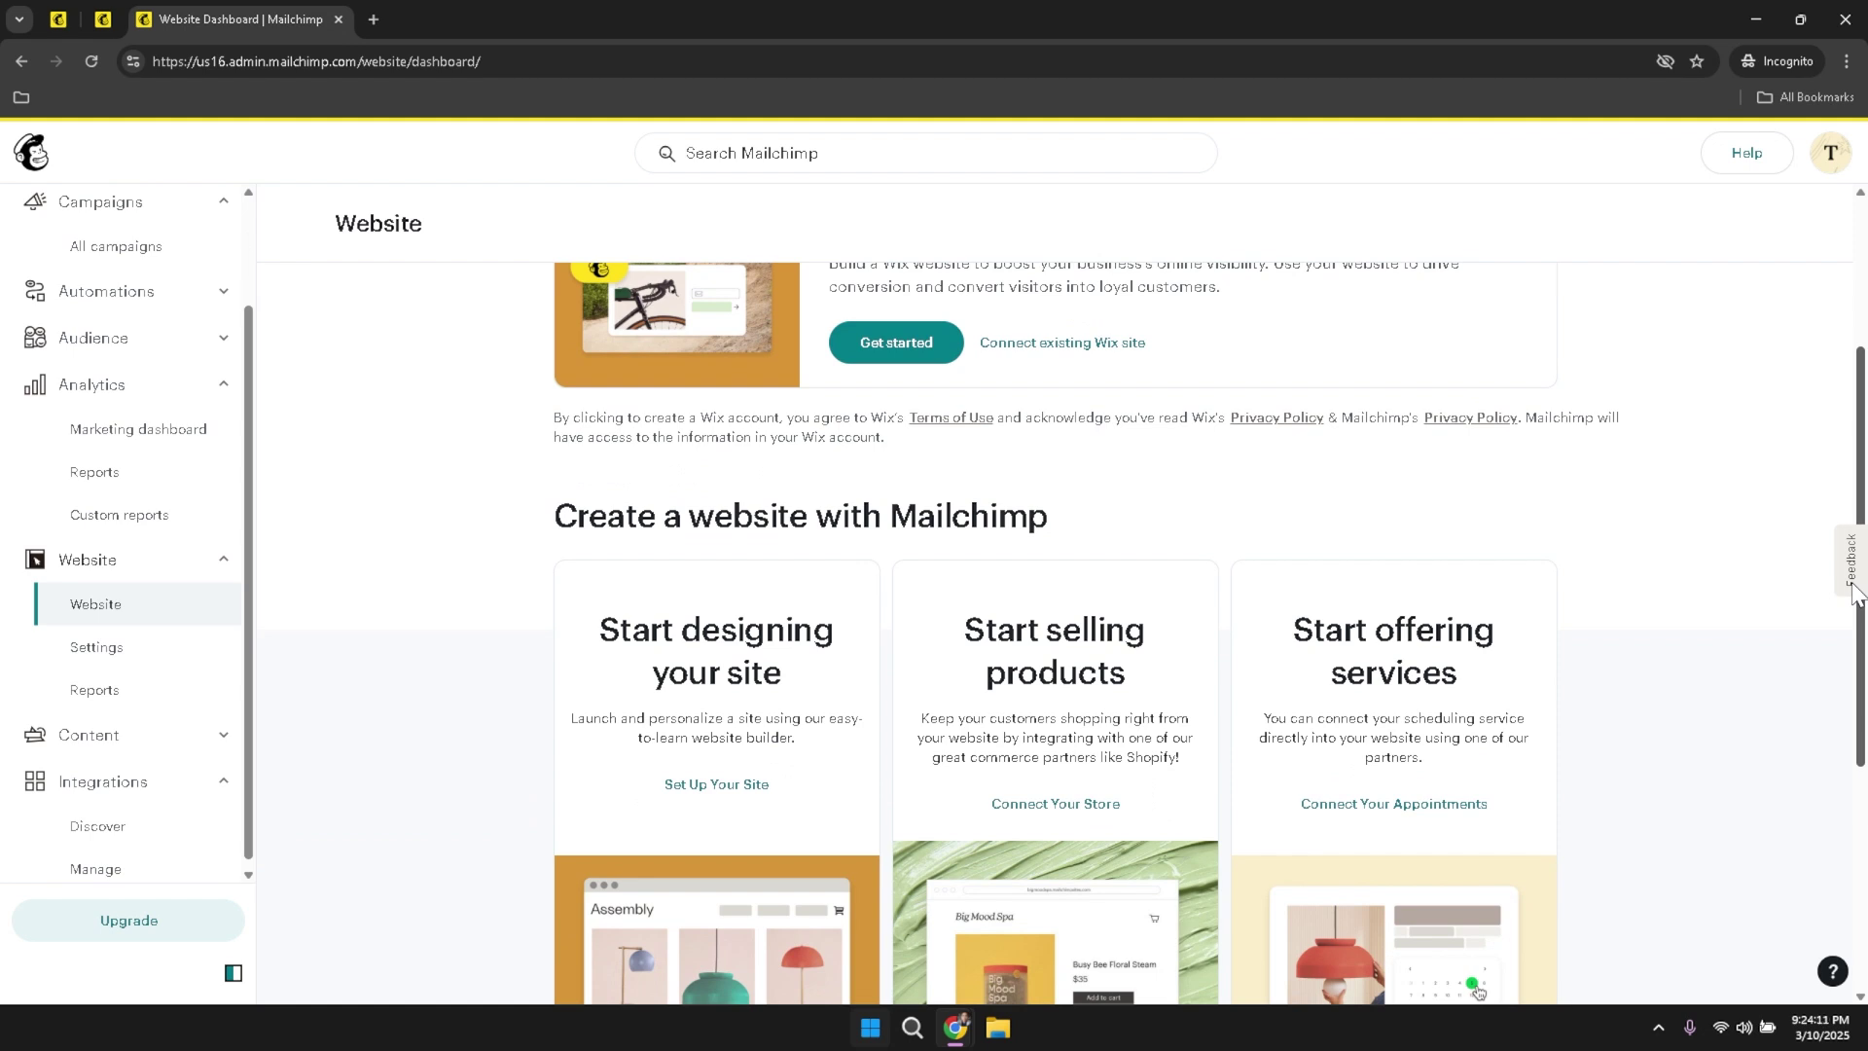
pyautogui.moveTo(1854, 586); pyautogui.dragTo(1856, 613)
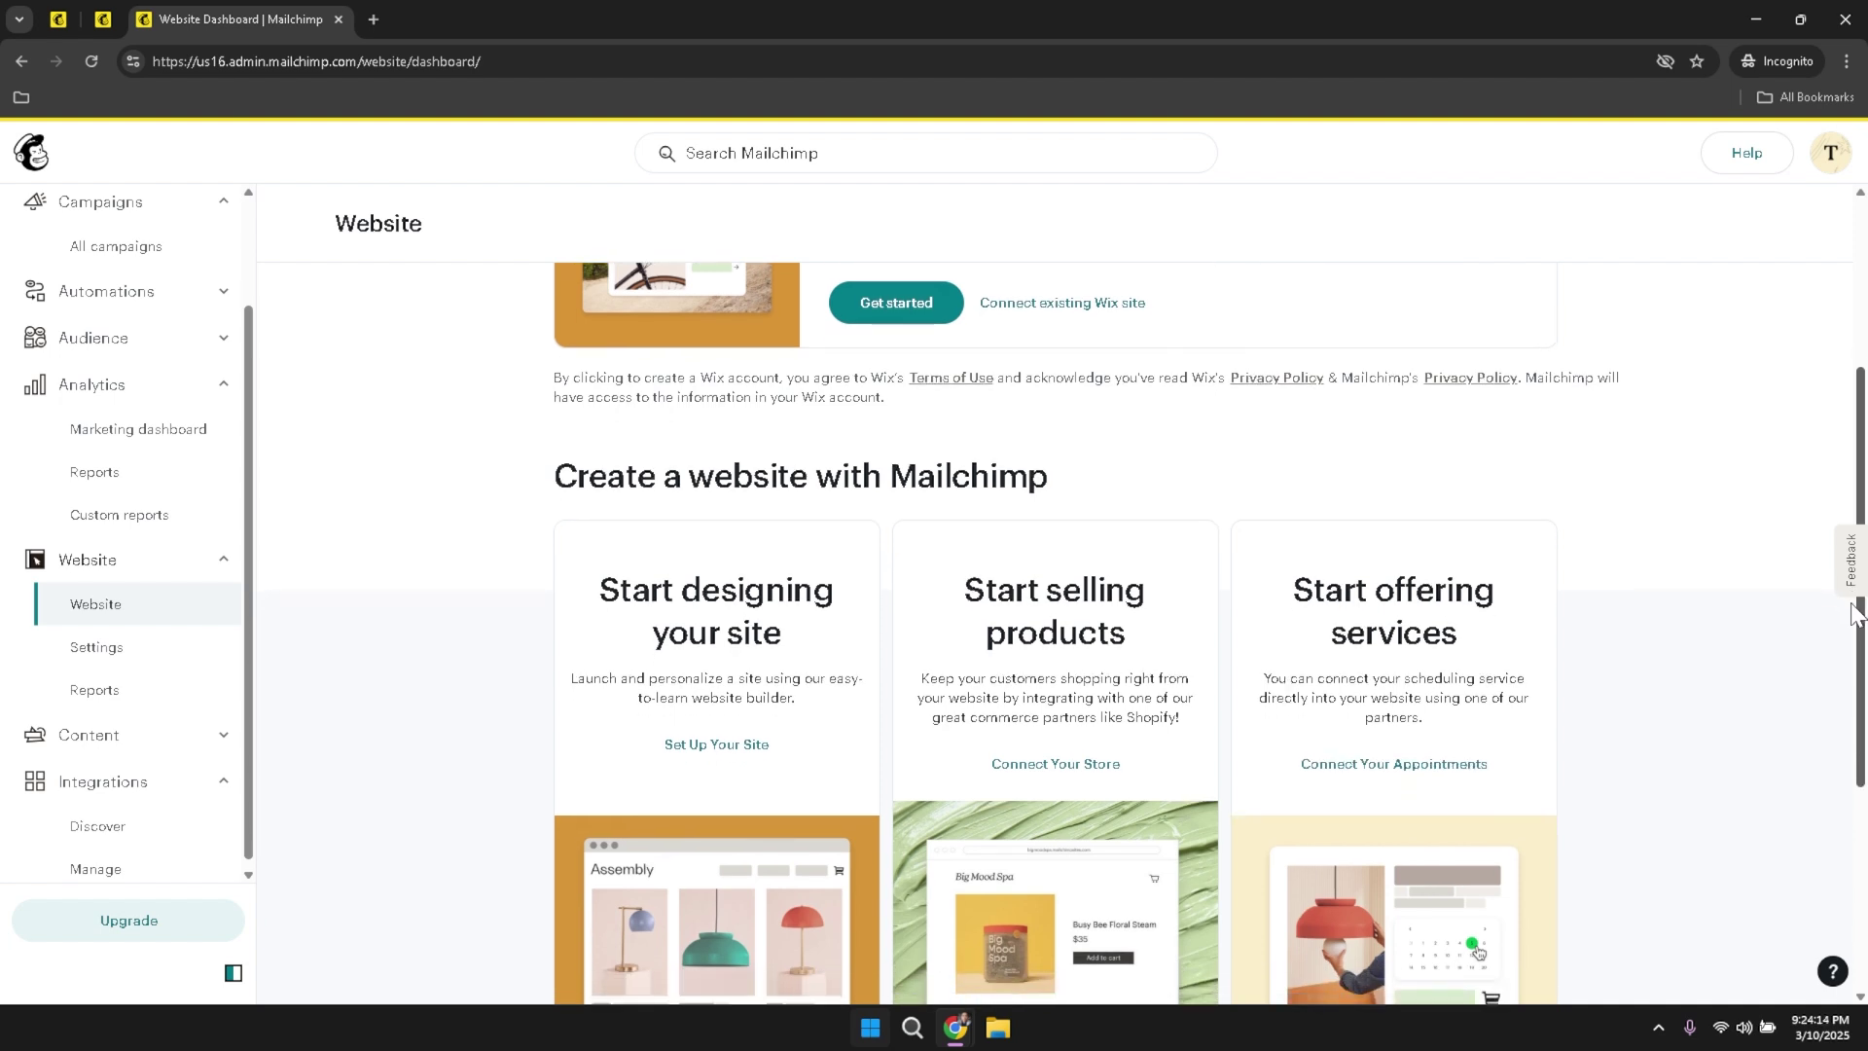
pyautogui.moveTo(1854, 610); pyautogui.dragTo(1841, 795)
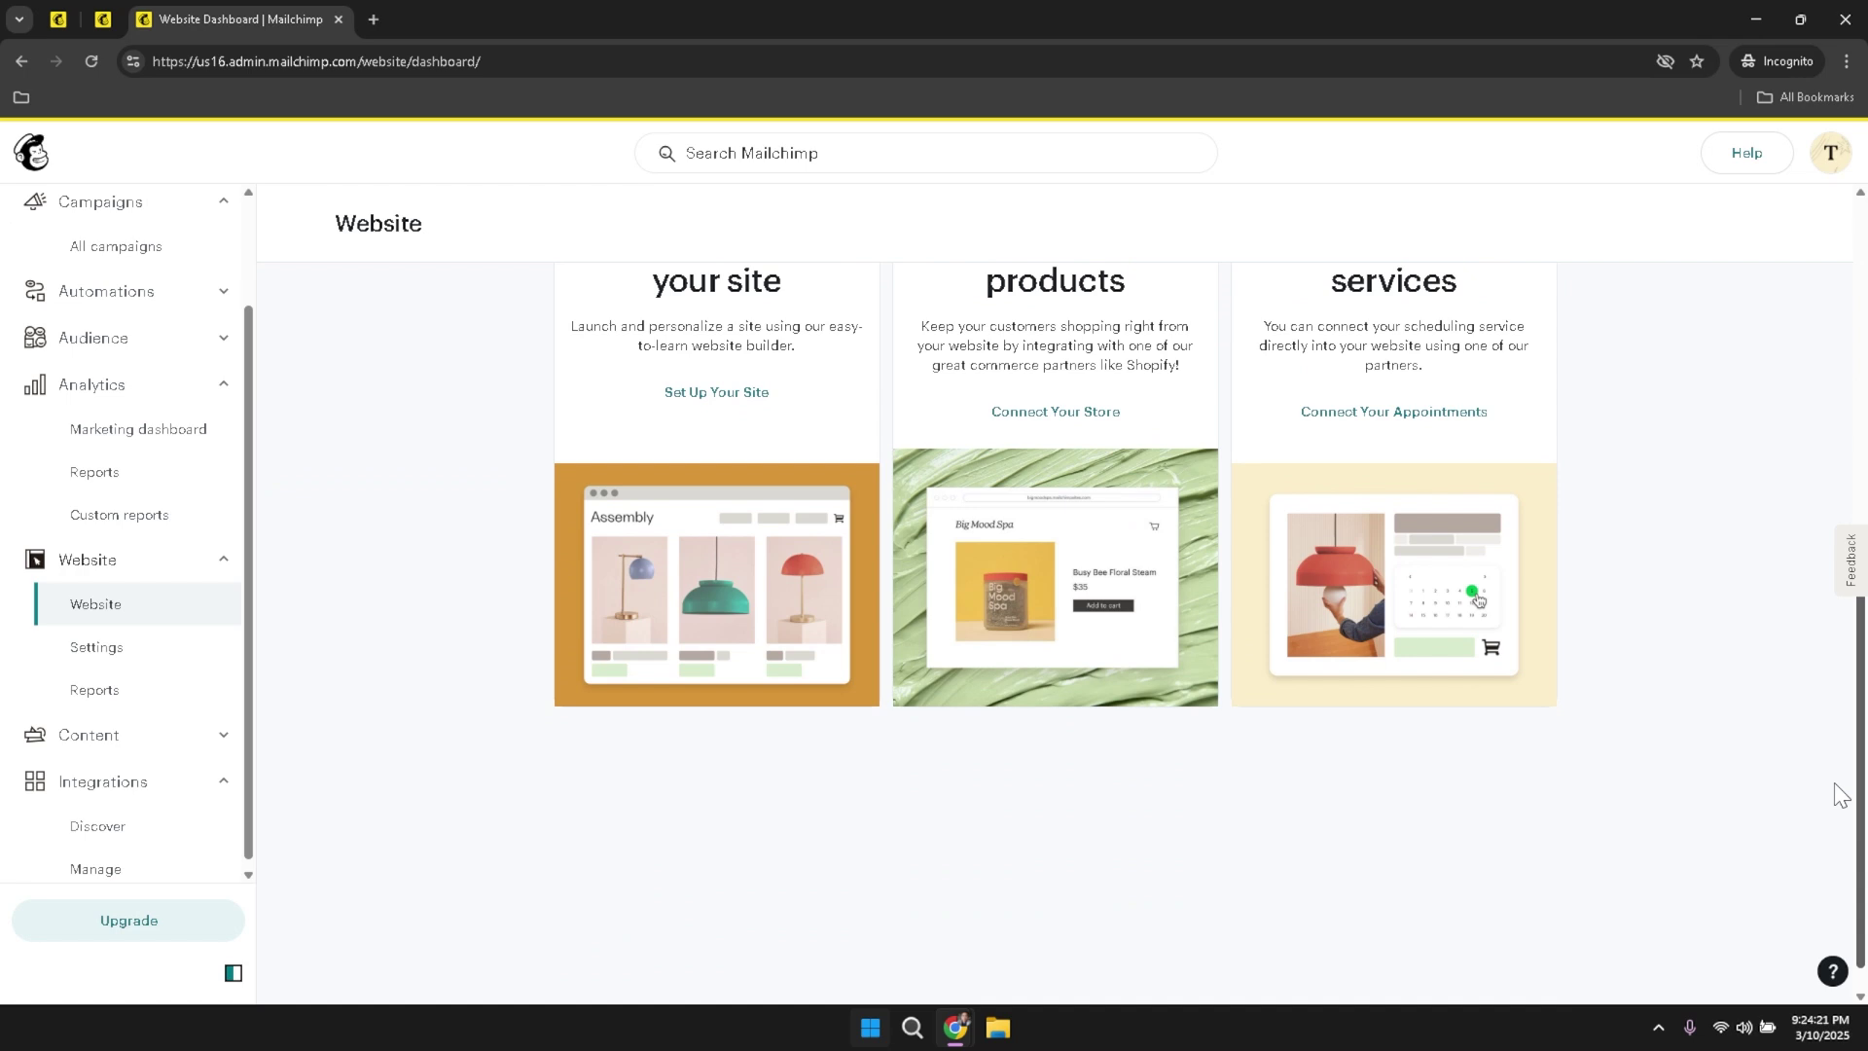
pyautogui.moveTo(1842, 795); pyautogui.dragTo(1848, 394)
pyautogui.scroll(-4, 1847, 438)
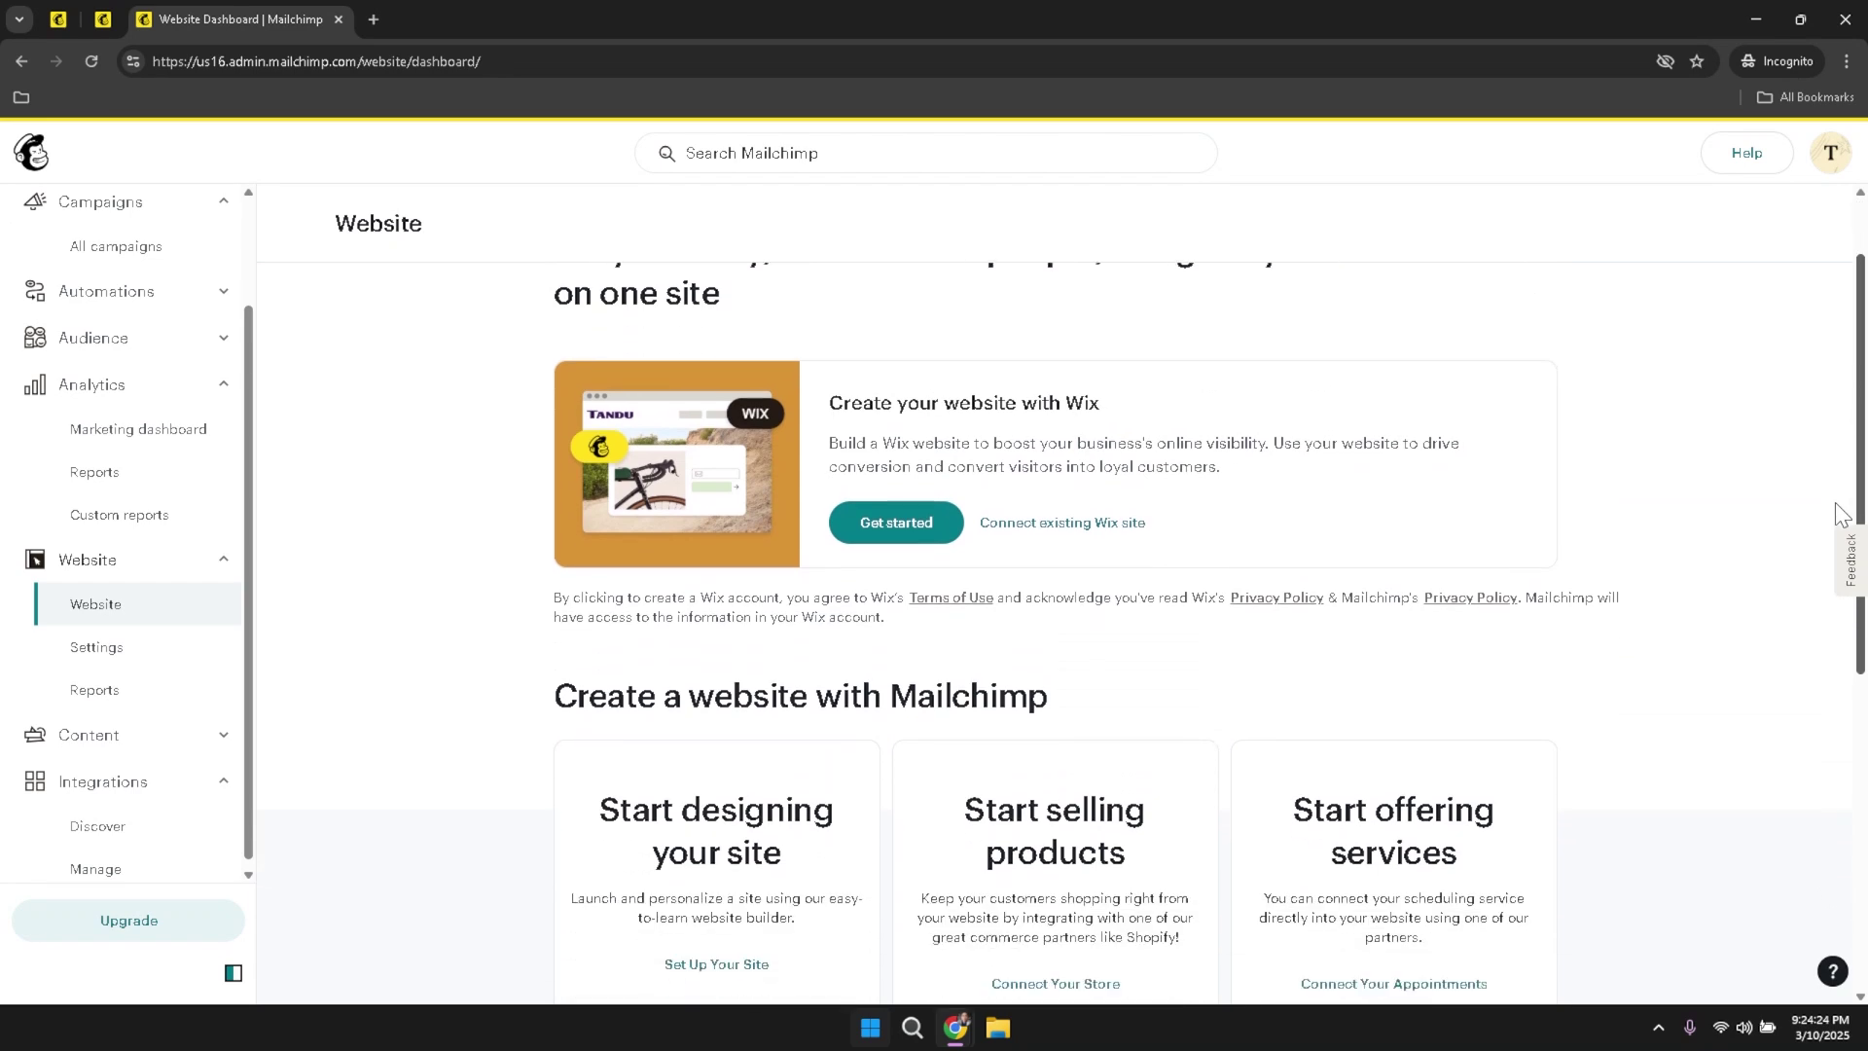
pyautogui.scroll(-4, 1815, 642)
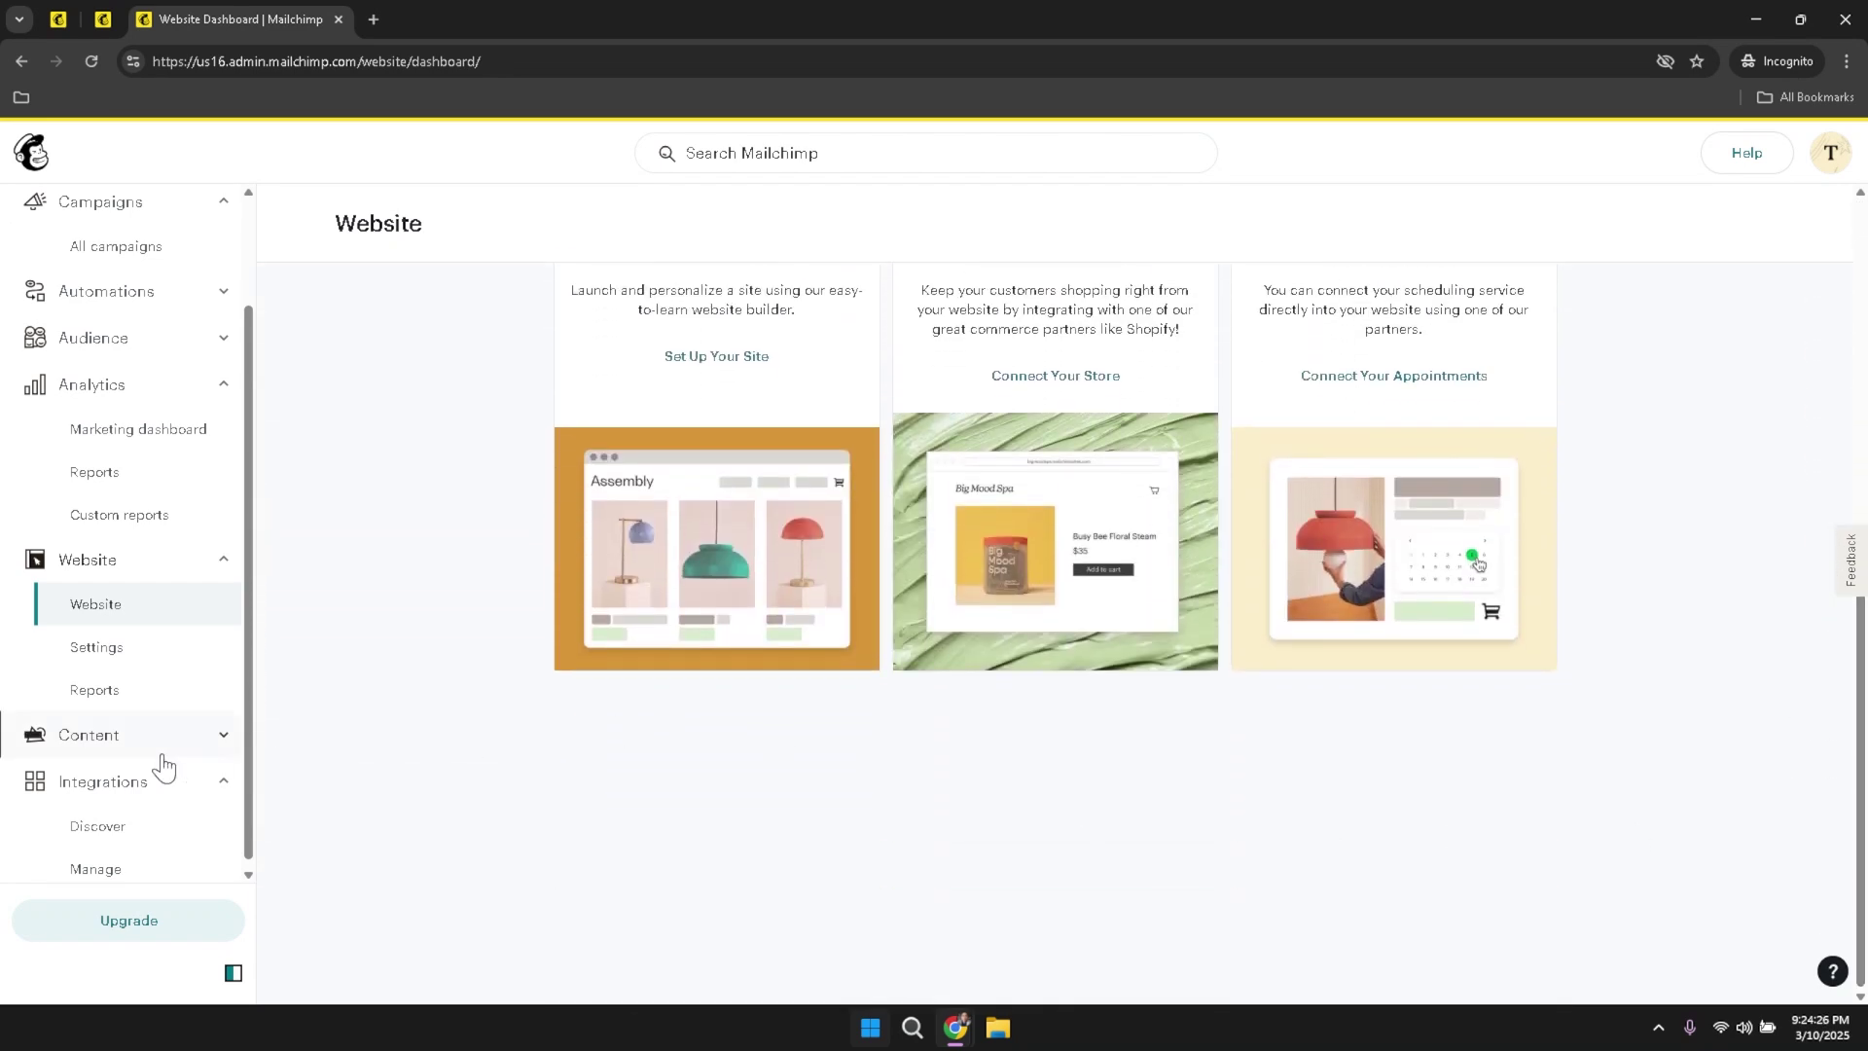
# - View the Integrations Discover and Manage pages, and look through Discover down to the integration tips and inspiration
pyautogui.click(103, 784)
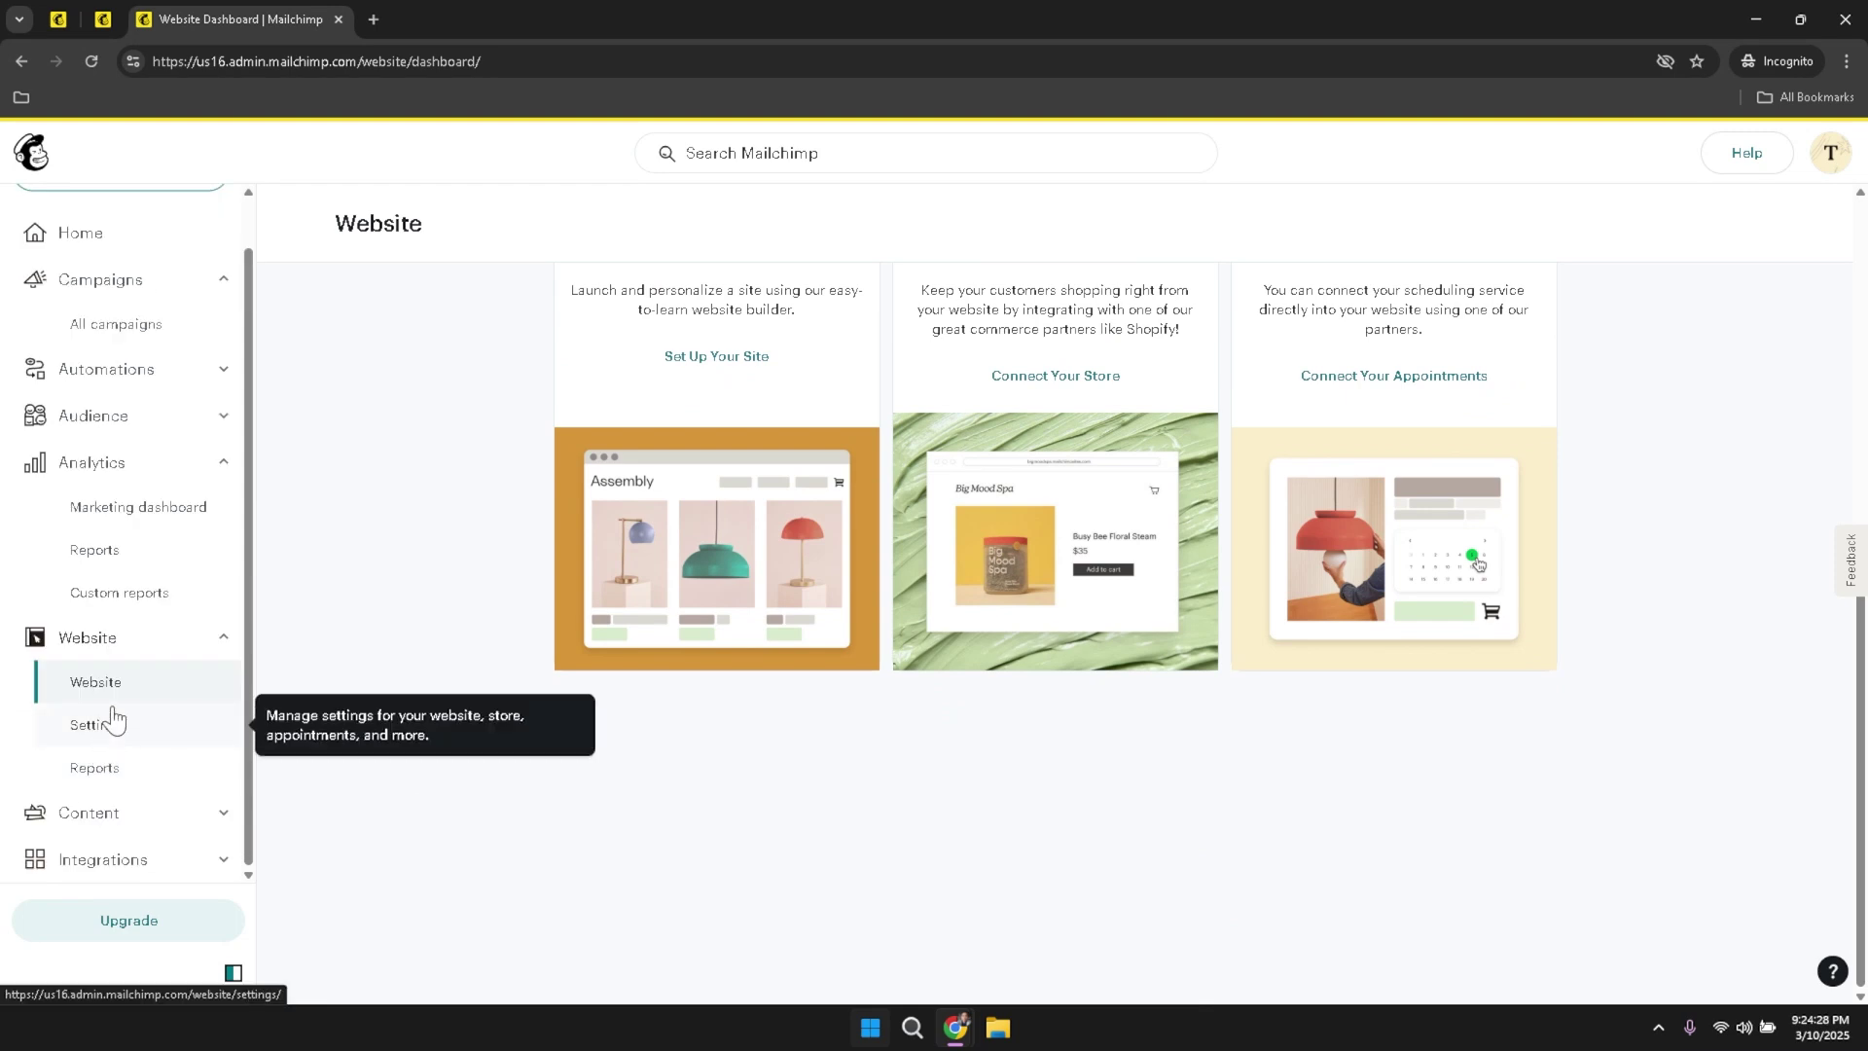
pyautogui.click(90, 856)
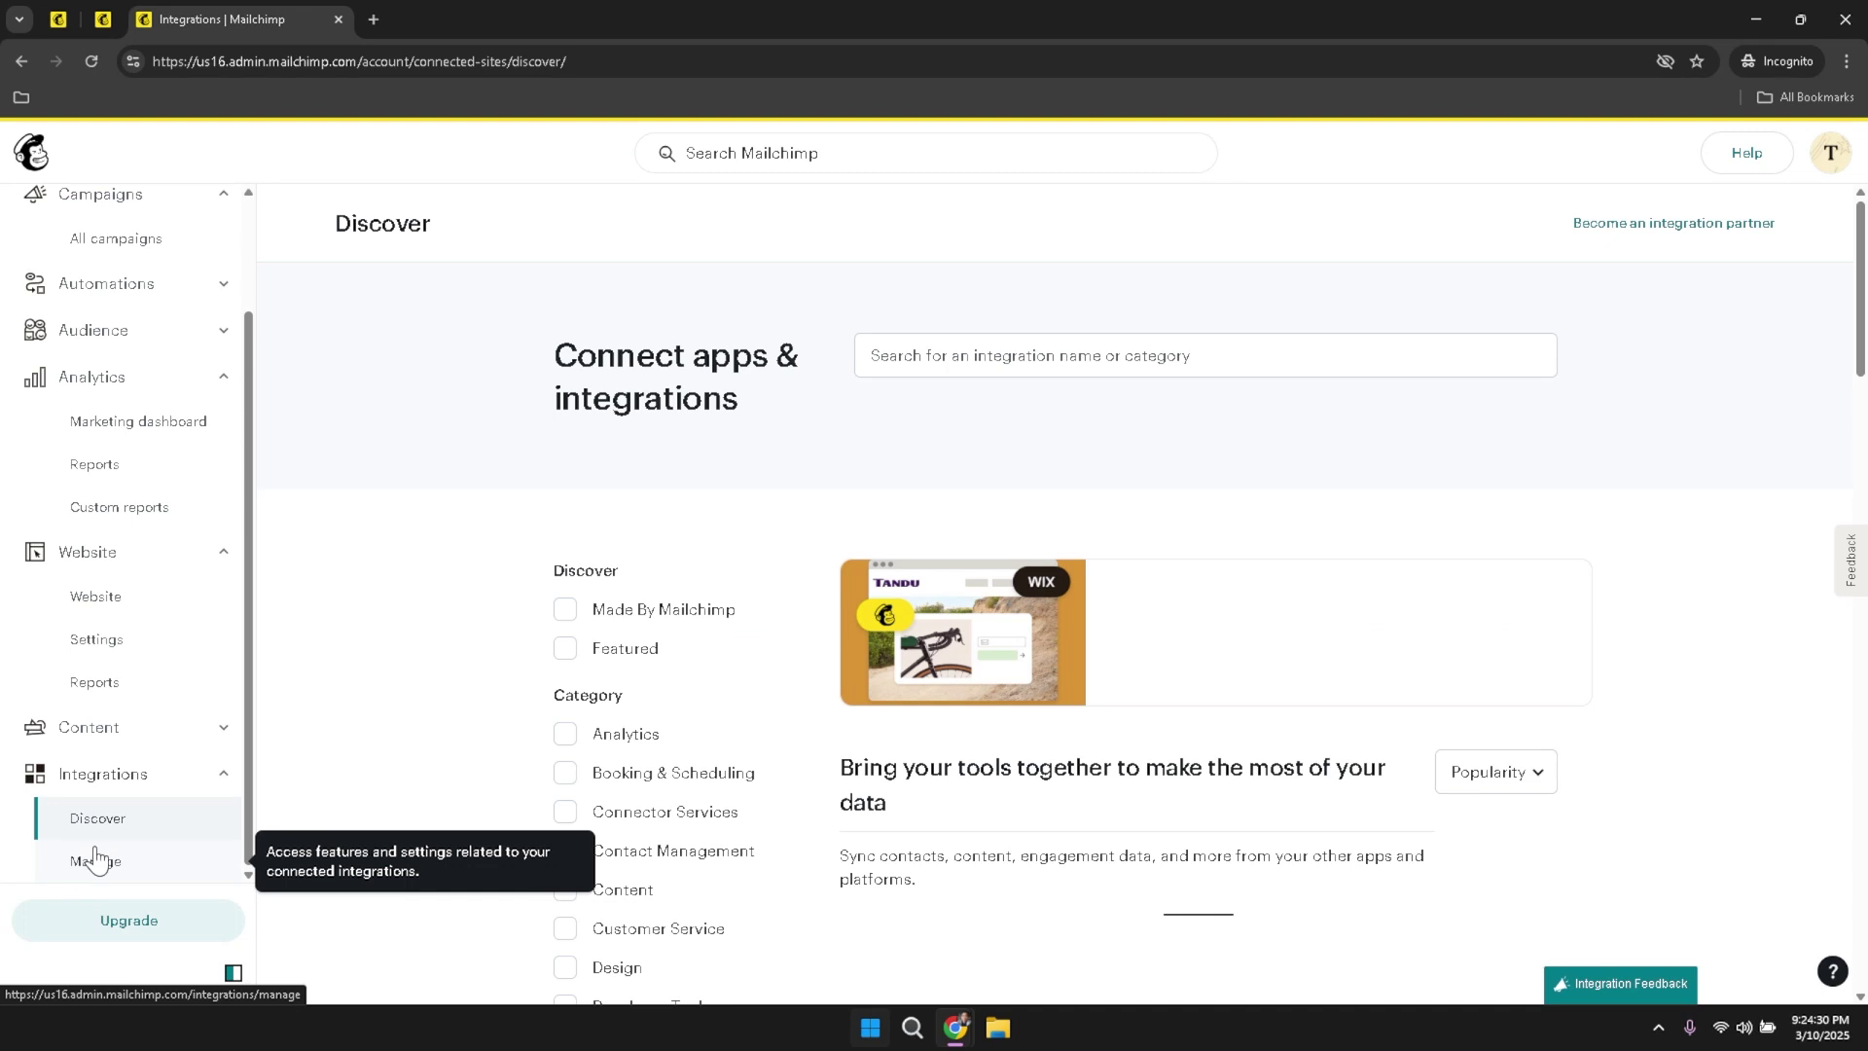
pyautogui.click(95, 859)
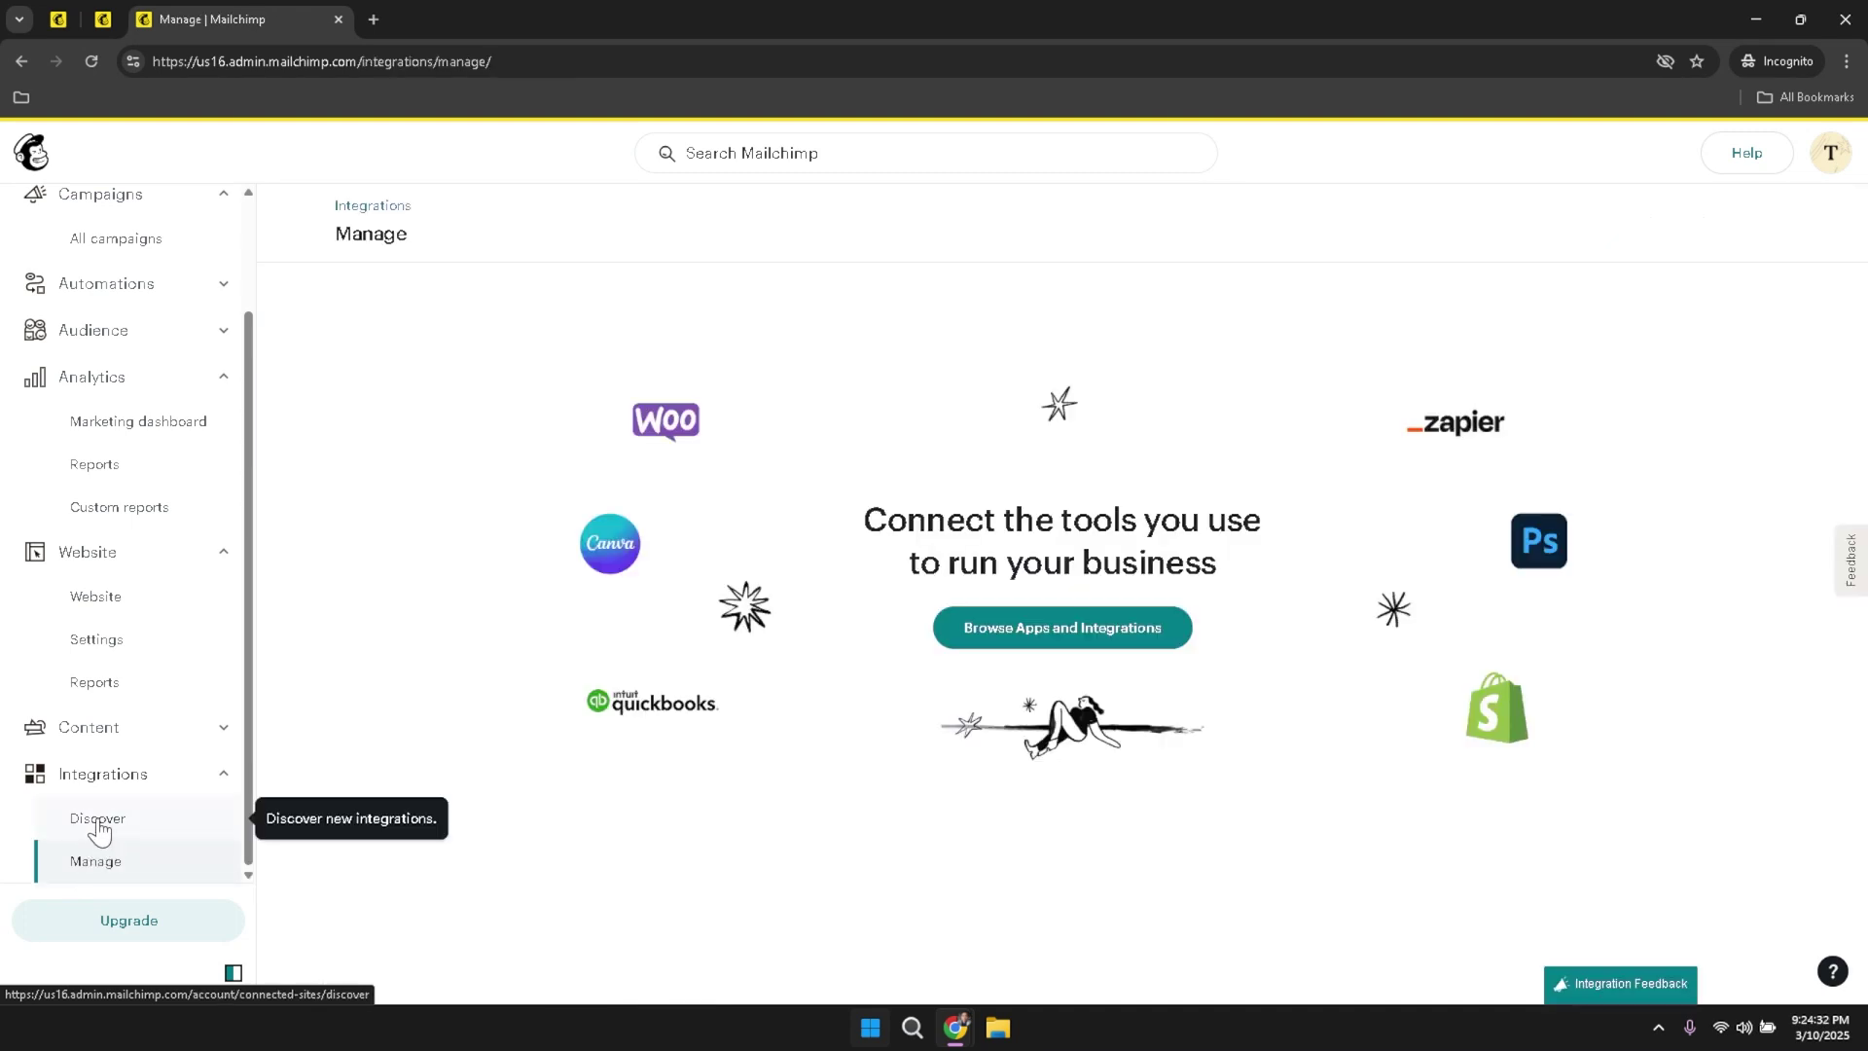
pyautogui.click(97, 820)
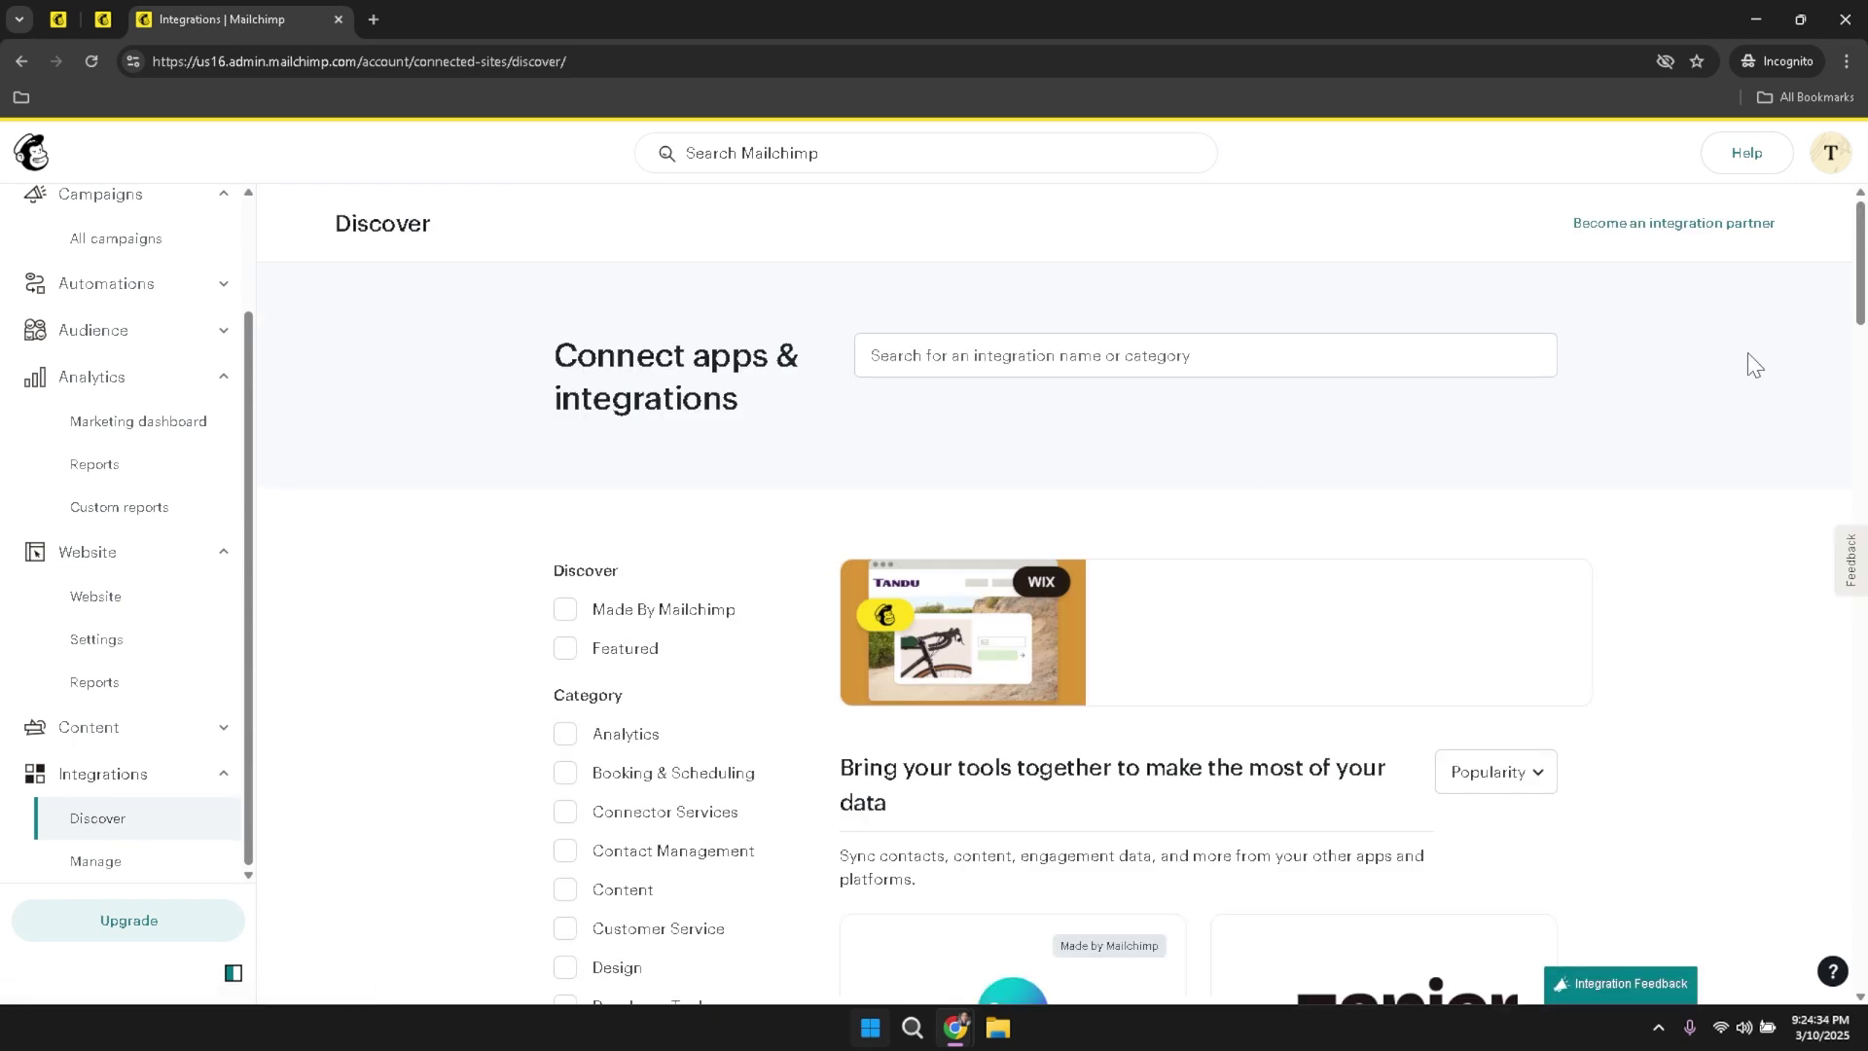
pyautogui.moveTo(1859, 302); pyautogui.dragTo(1861, 932)
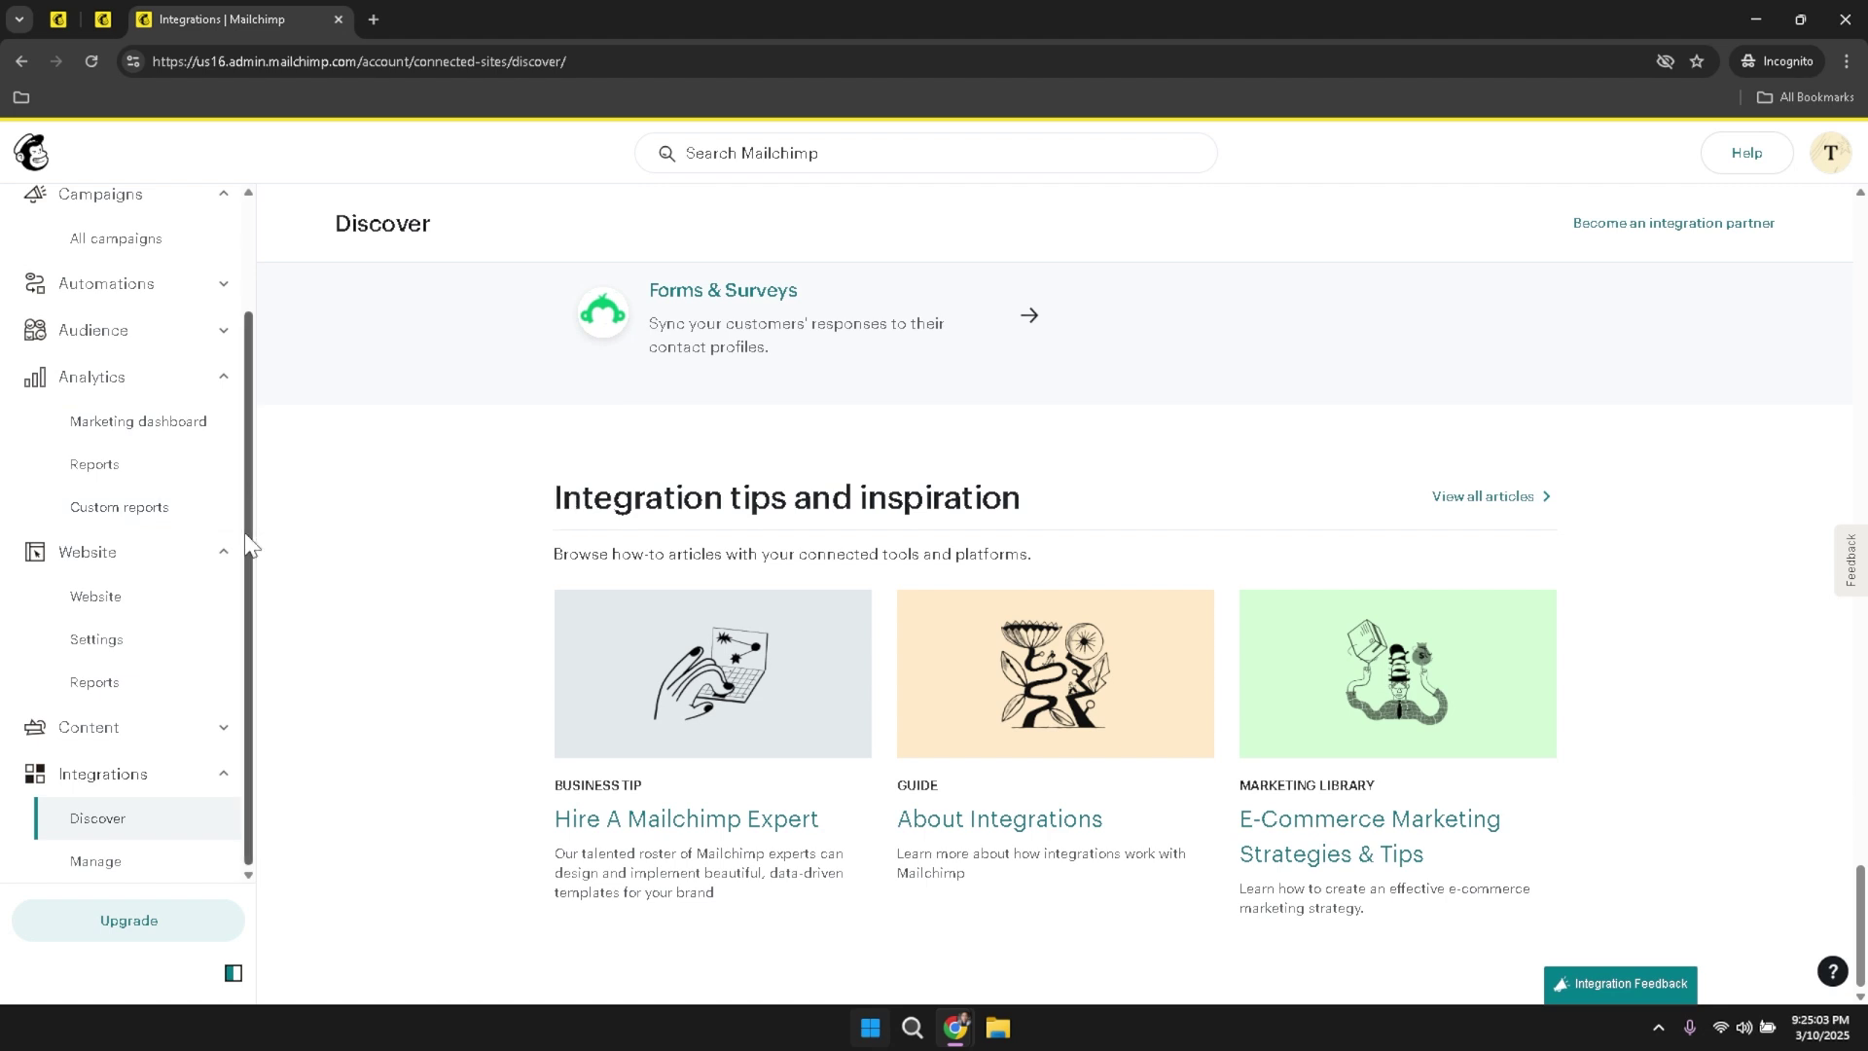
pyautogui.moveTo(249, 553); pyautogui.dragTo(254, 392)
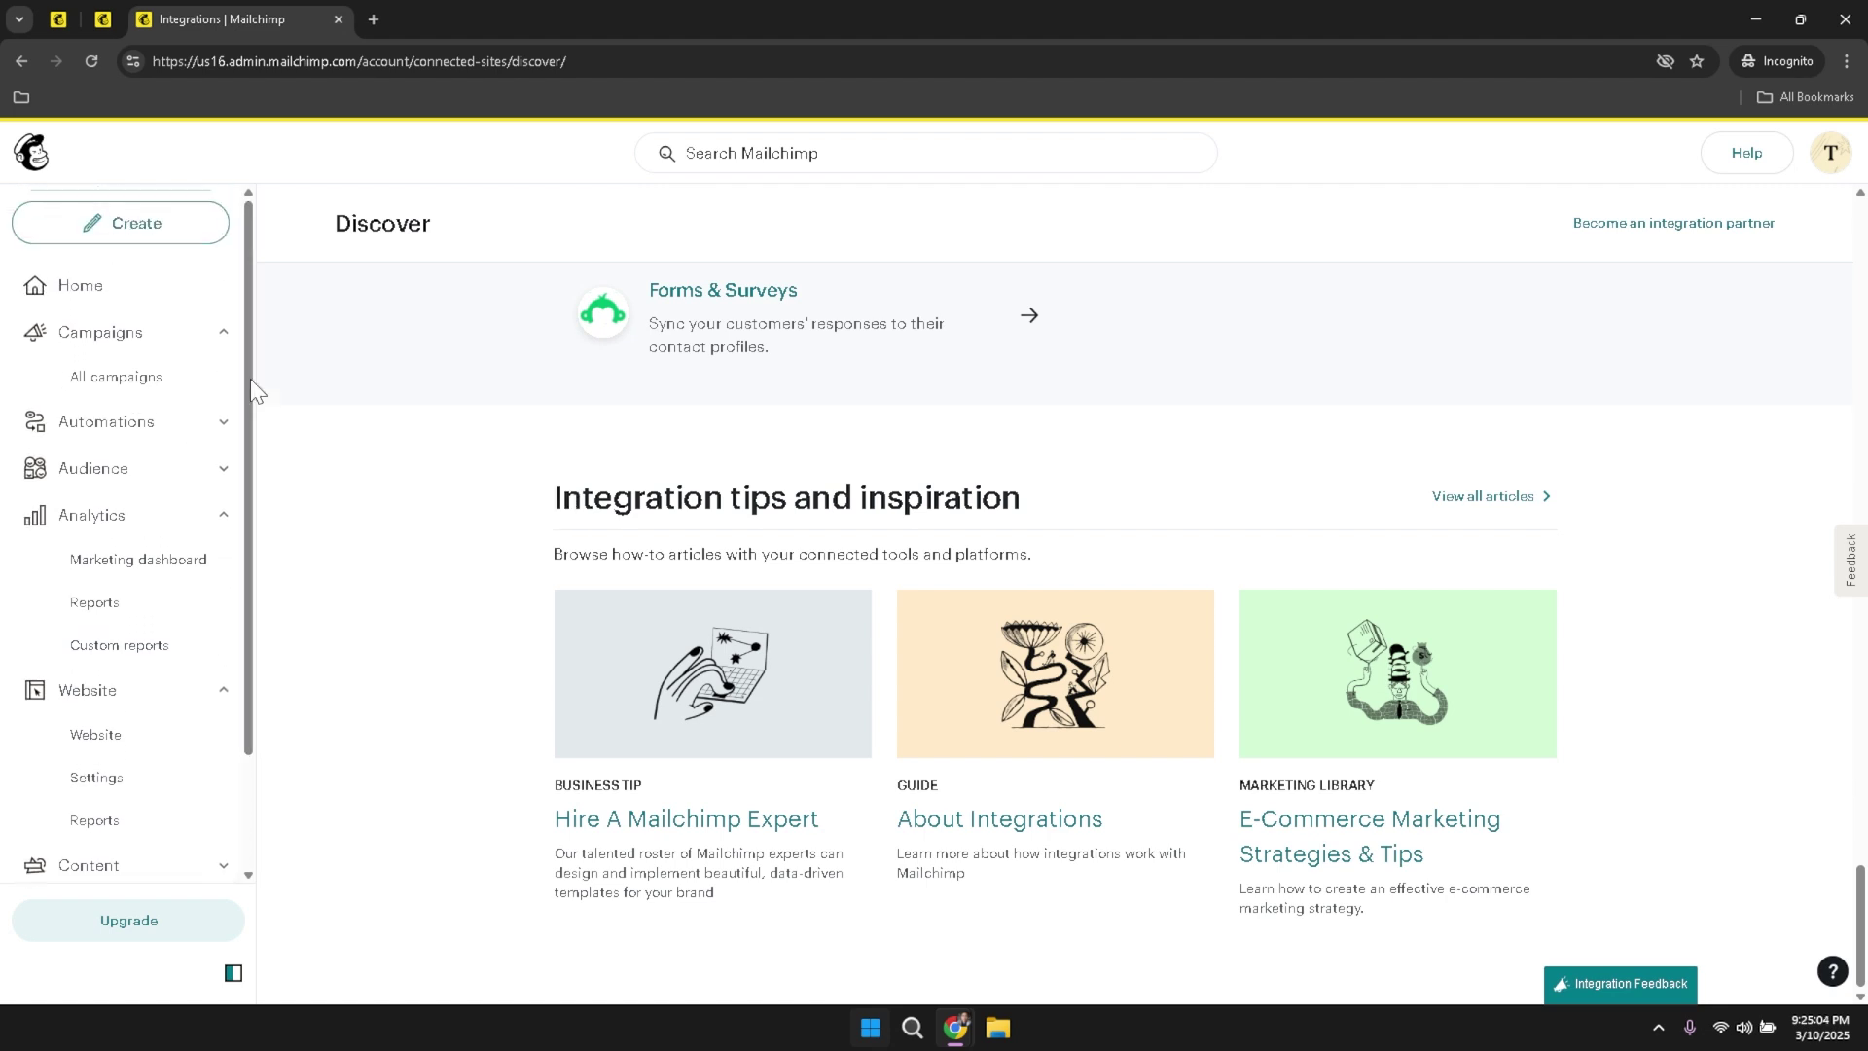